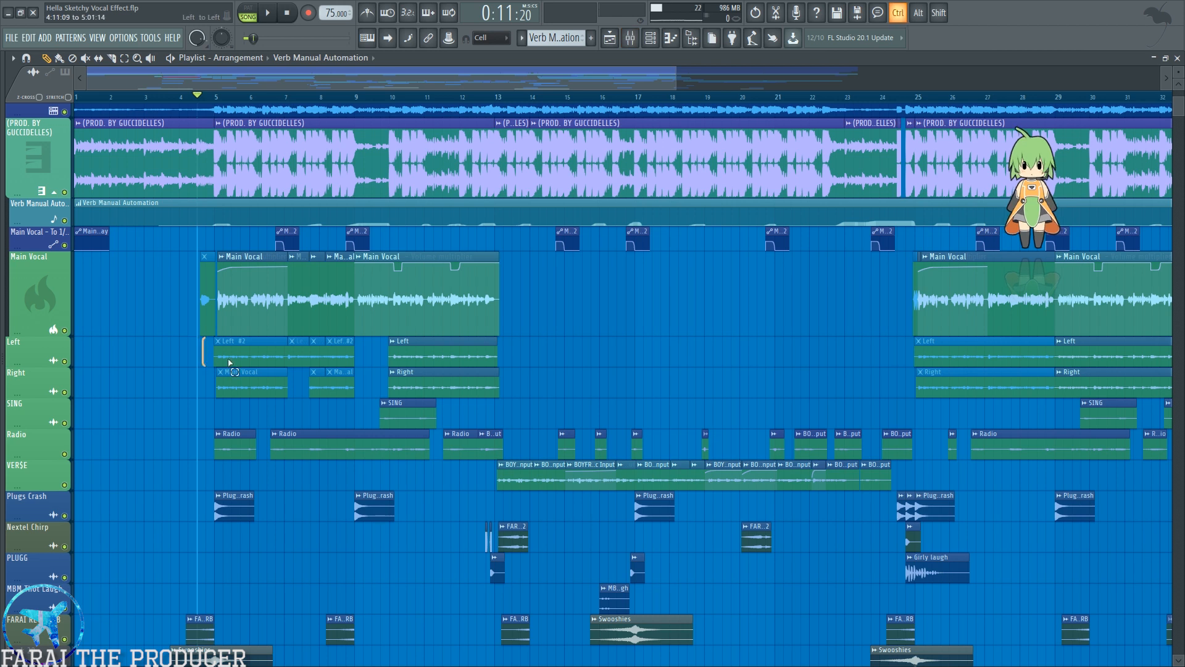
left_click(543, 385, "ctrl")
left_click_drag(393, 337, 445, 424)
left_click(521, 416, "ctrl")
left_click_drag(518, 413, 446, 346)
left_click(591, 370, "ctrl")
left_click_drag(550, 85, 575, 84)
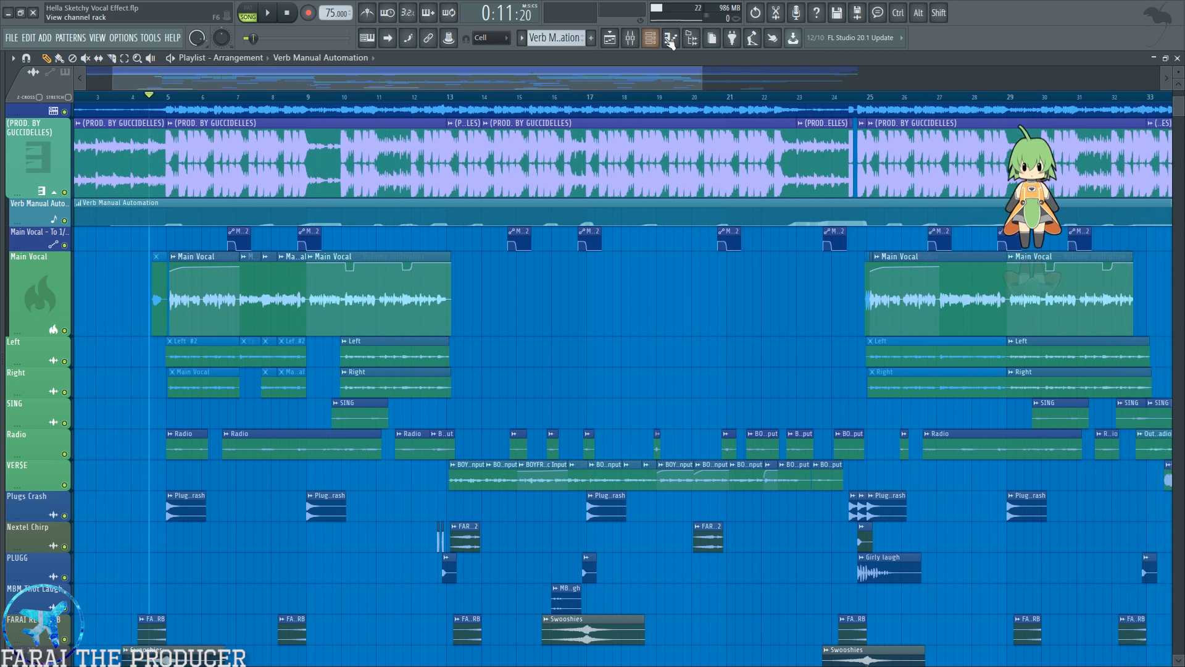
Open the mixer and bring up Auto-Tune 8.1 on the green Main Vocal track.
key("F9")
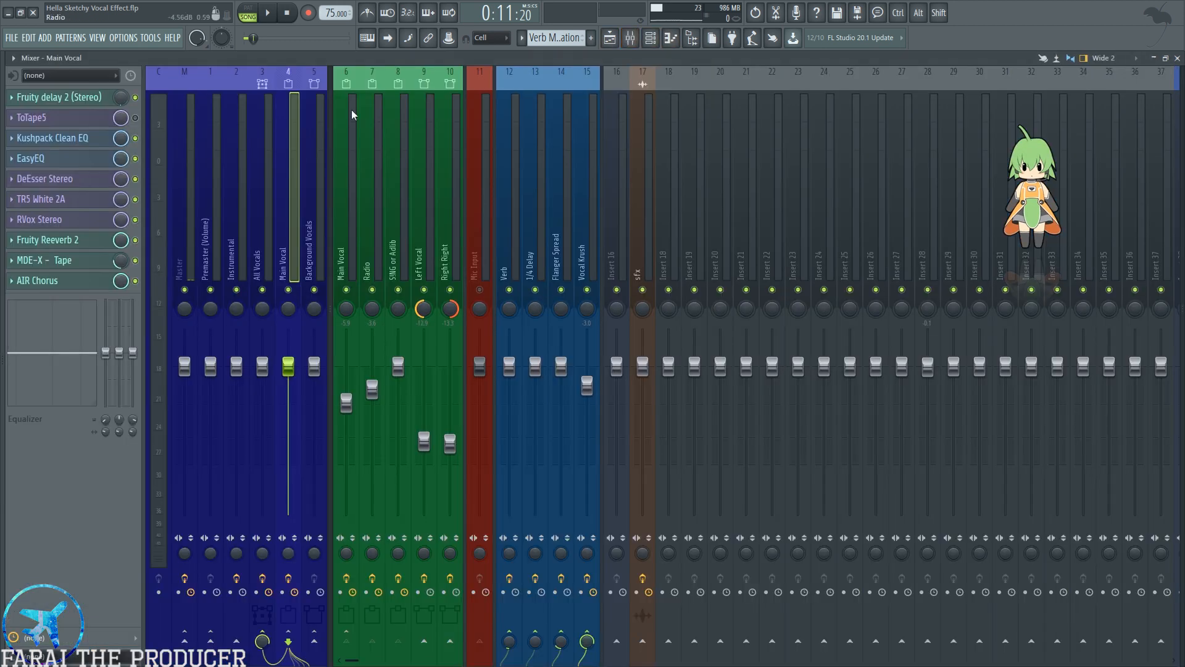
left_click(93, 100)
left_click(571, 227)
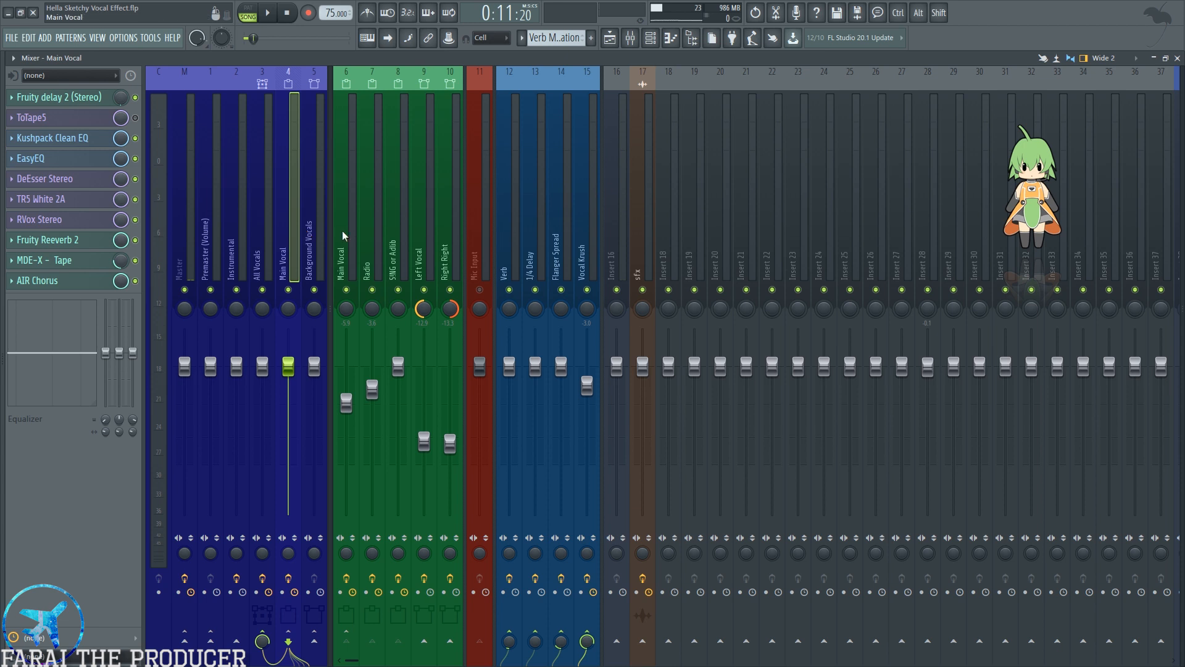
left_click(340, 232)
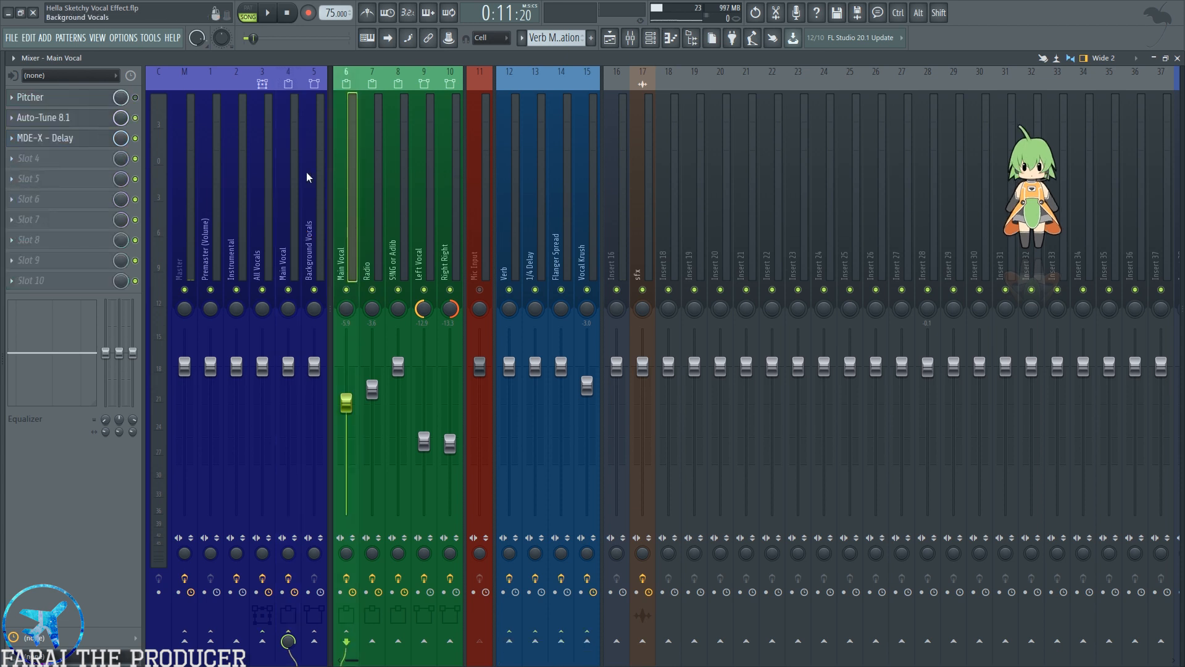
left_click_drag(338, 209, 453, 212)
left_click(346, 204)
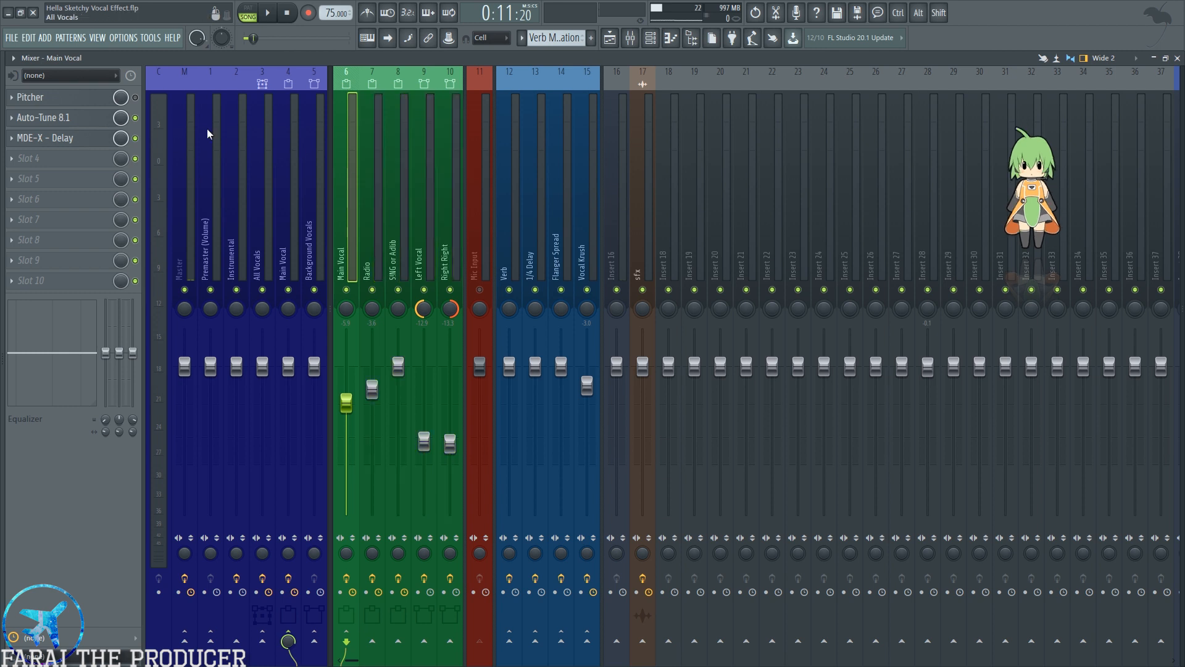
left_click(80, 121)
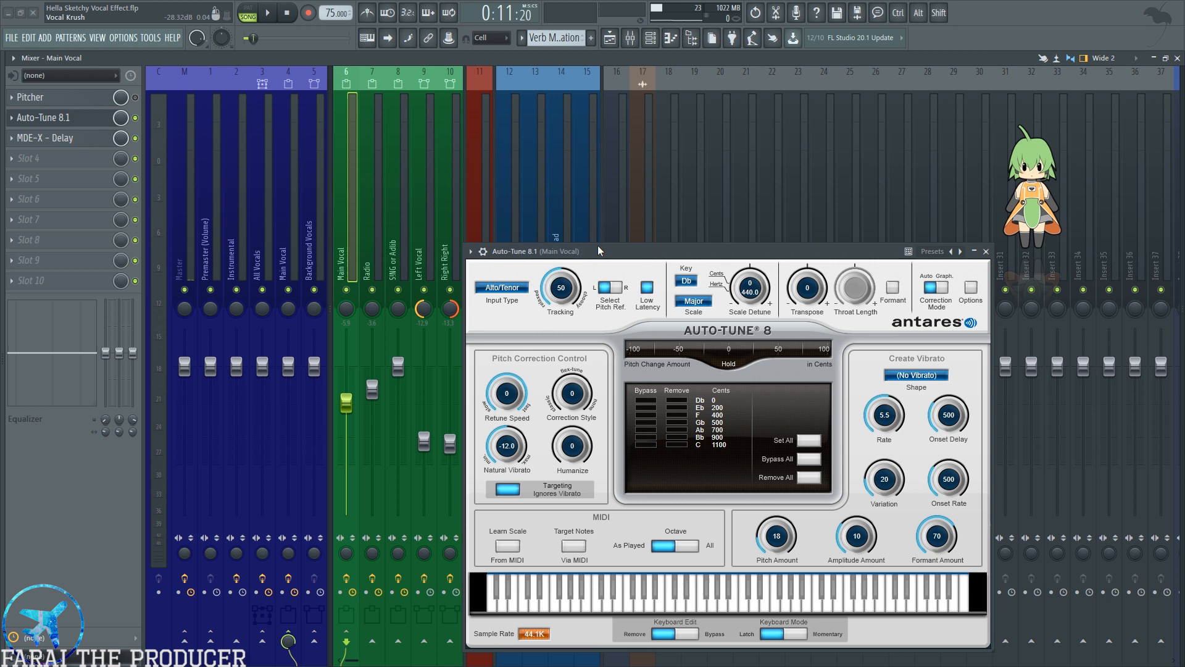
left_click_drag(599, 252, 551, 207)
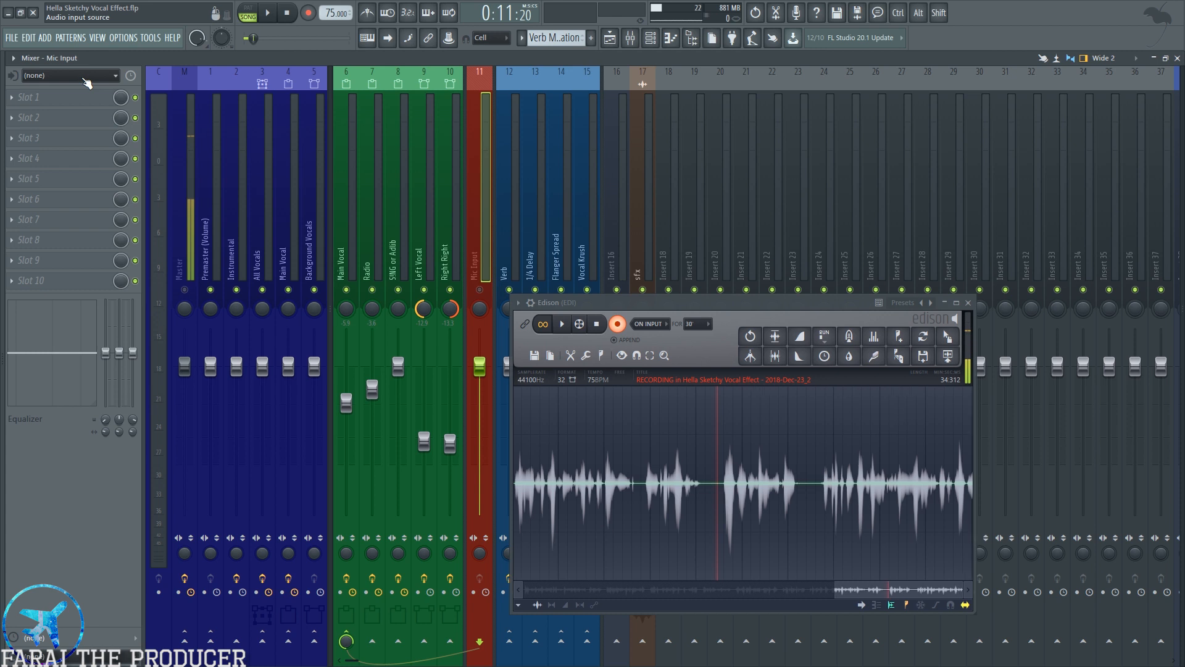
Set the Mic Input track's audio input source to mono IN 1.
left_click(68, 75)
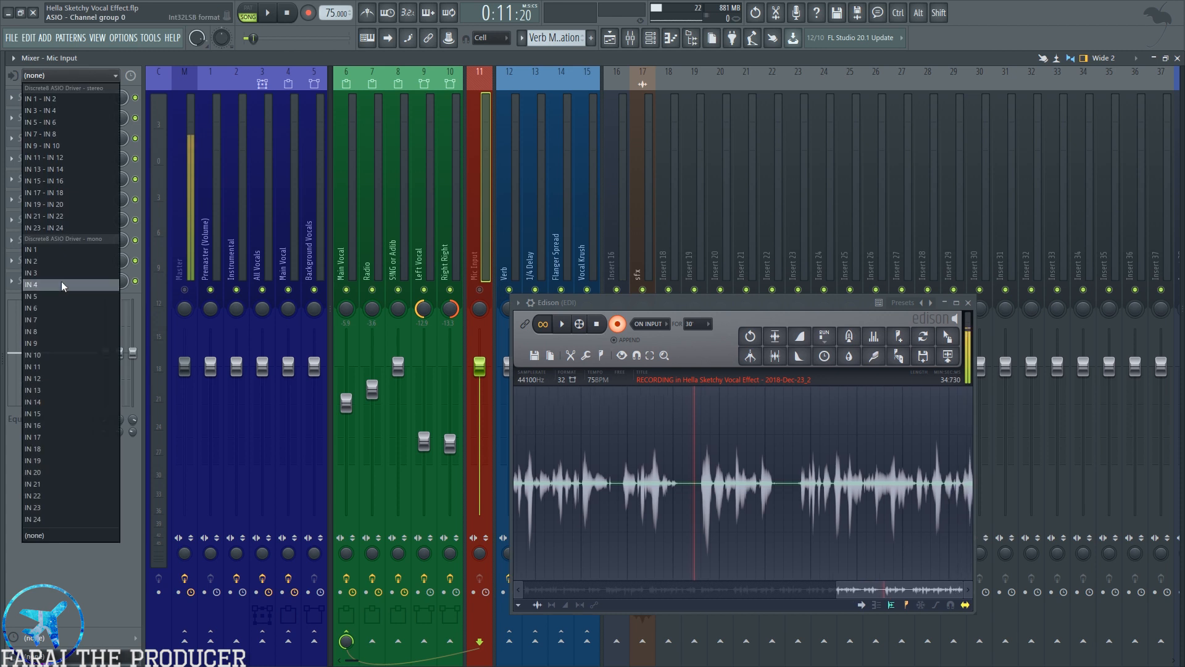
left_click(57, 249)
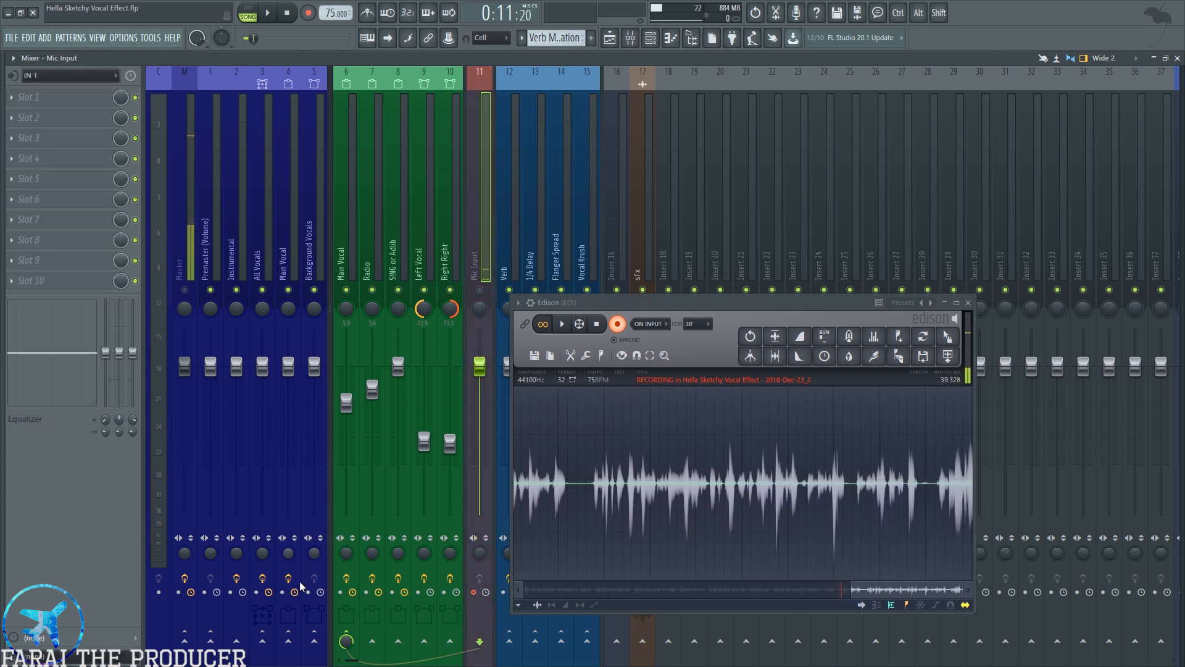
Go through the Main Vocal, Radio, SING or Adlib, Left Vocal and Right Right mixer tracks, checking the playlist as well.
left_click(349, 213)
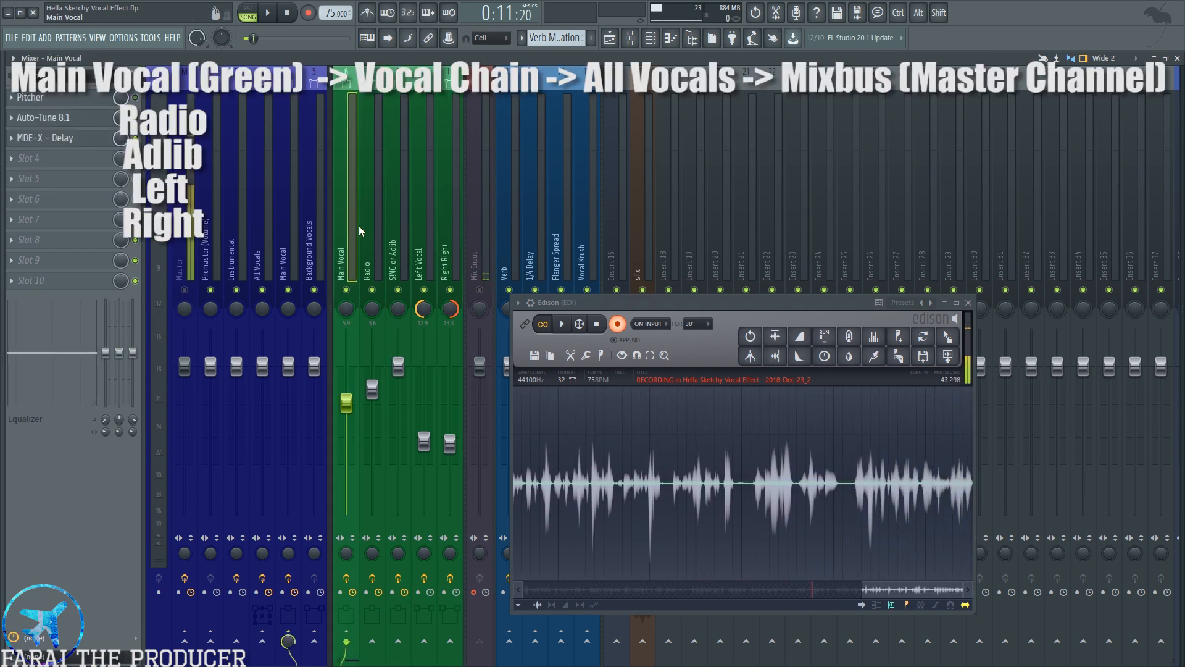
left_click(368, 228)
left_click(393, 229)
left_click(421, 229)
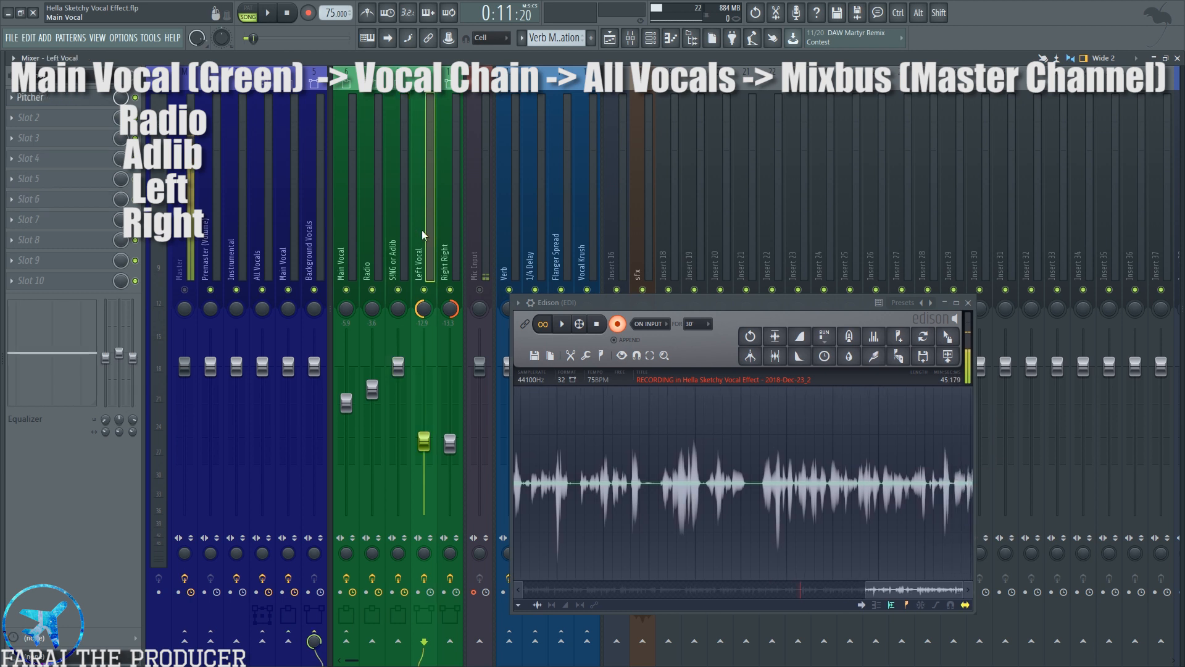
left_click(443, 233)
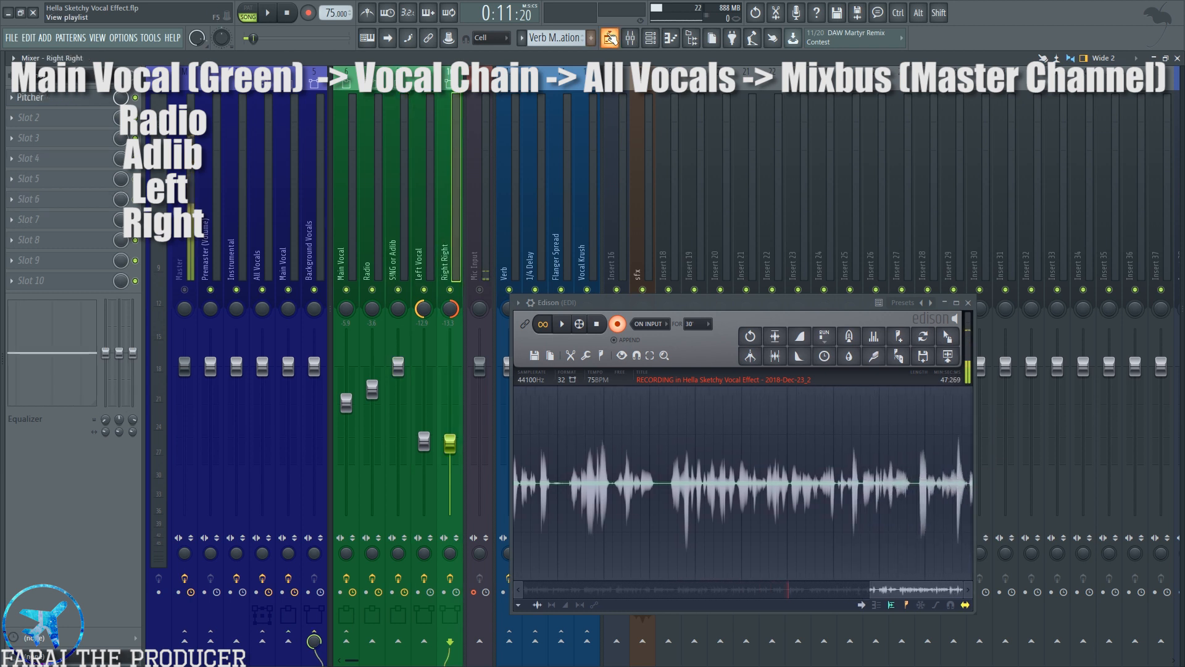
left_click(610, 37)
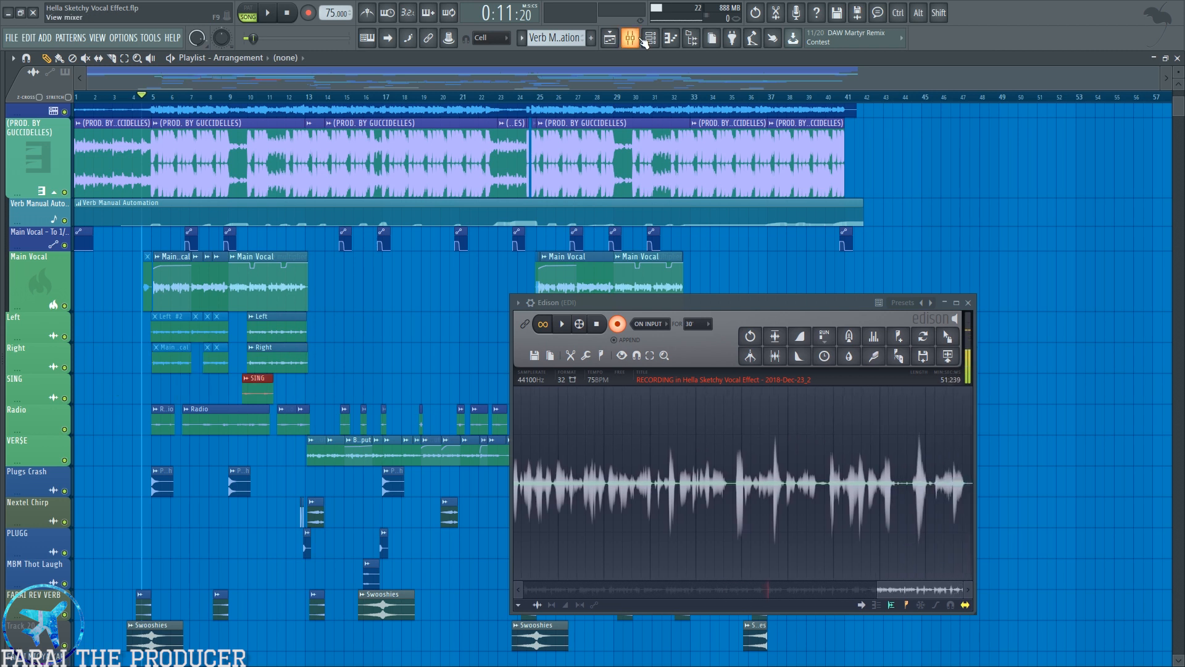
left_click(643, 40)
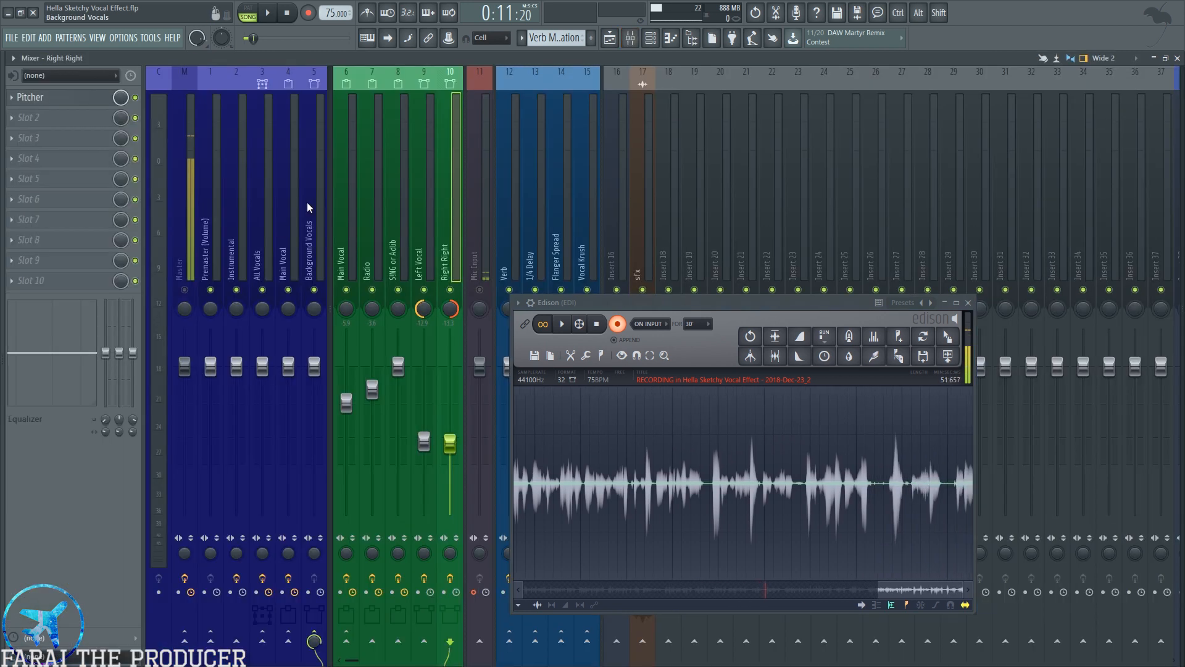
Compare the Mic Input mixer track with the green Main Vocal, SING or Adlib and Left Vocal tracks.
left_click(485, 248)
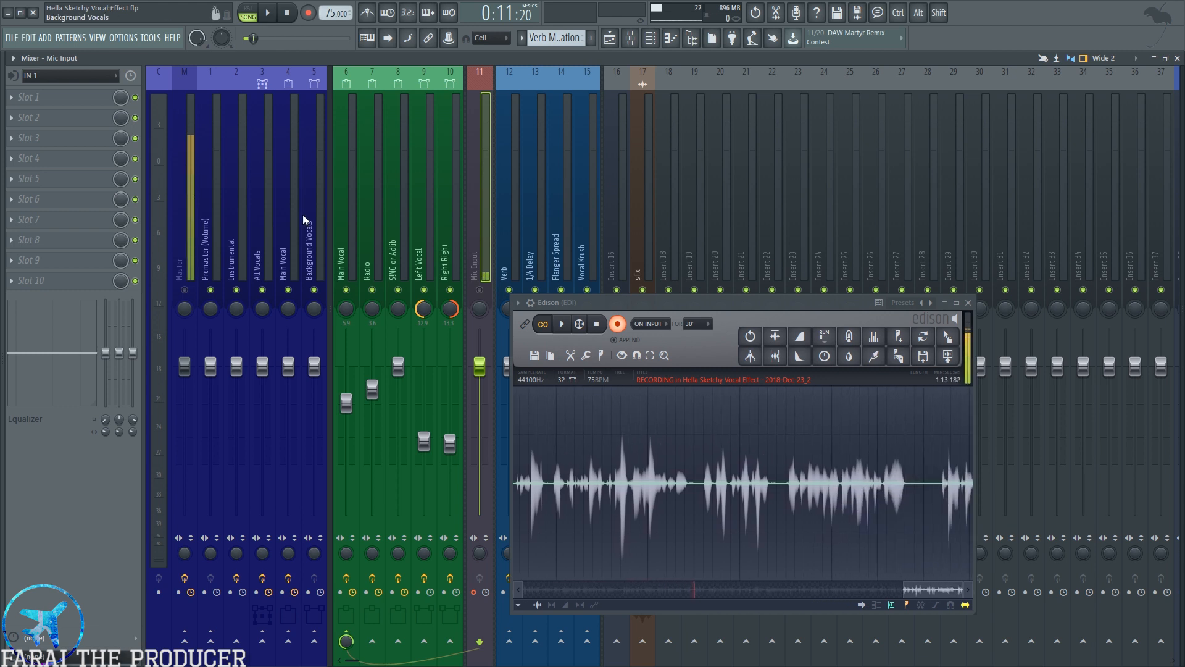
left_click(351, 222)
left_click(391, 220)
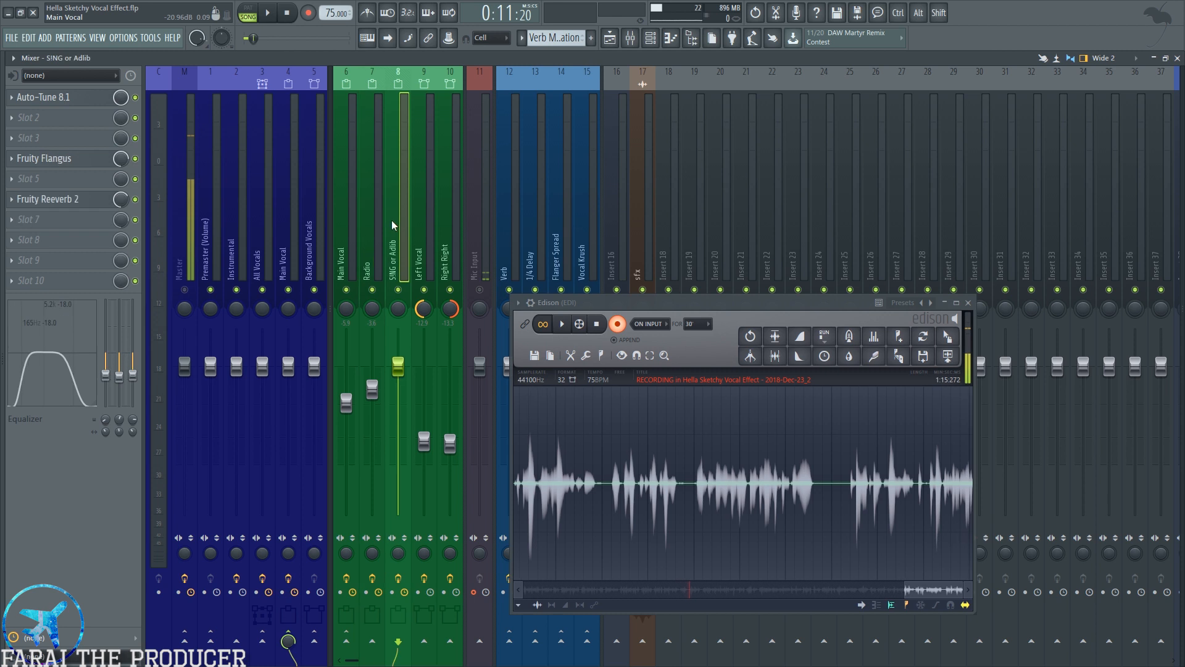
left_click(424, 198)
Open the Main Vocal clip's channel settings from the playlist and check its track routing against the mixer.
left_click(610, 42)
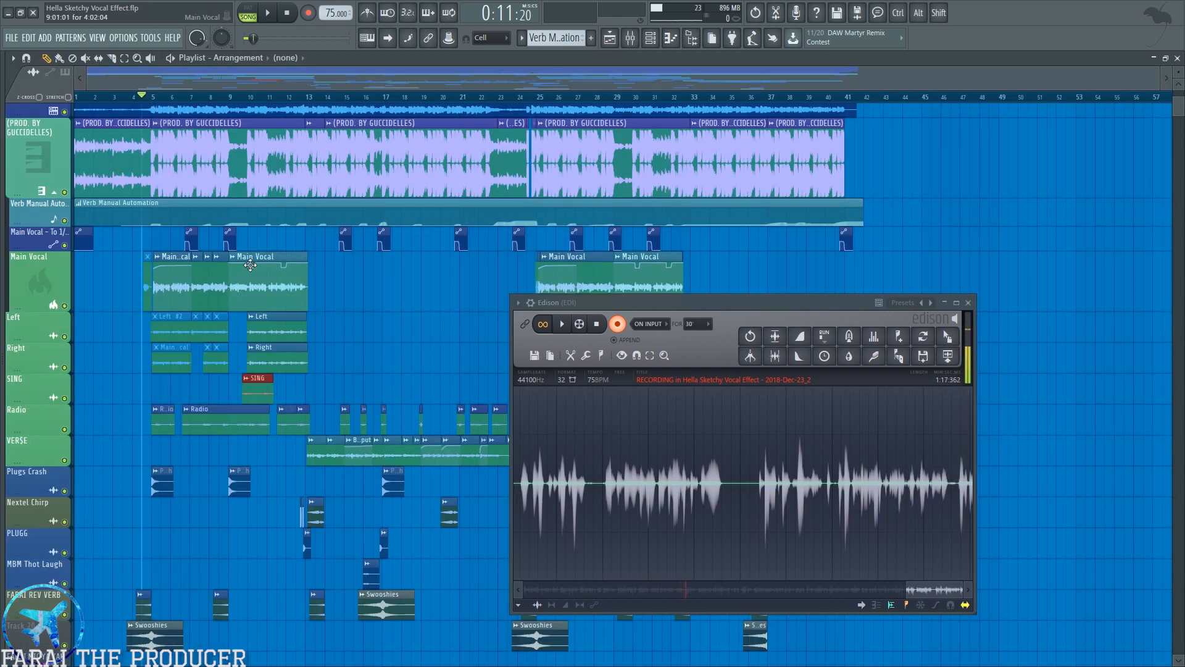
double_click(250, 257)
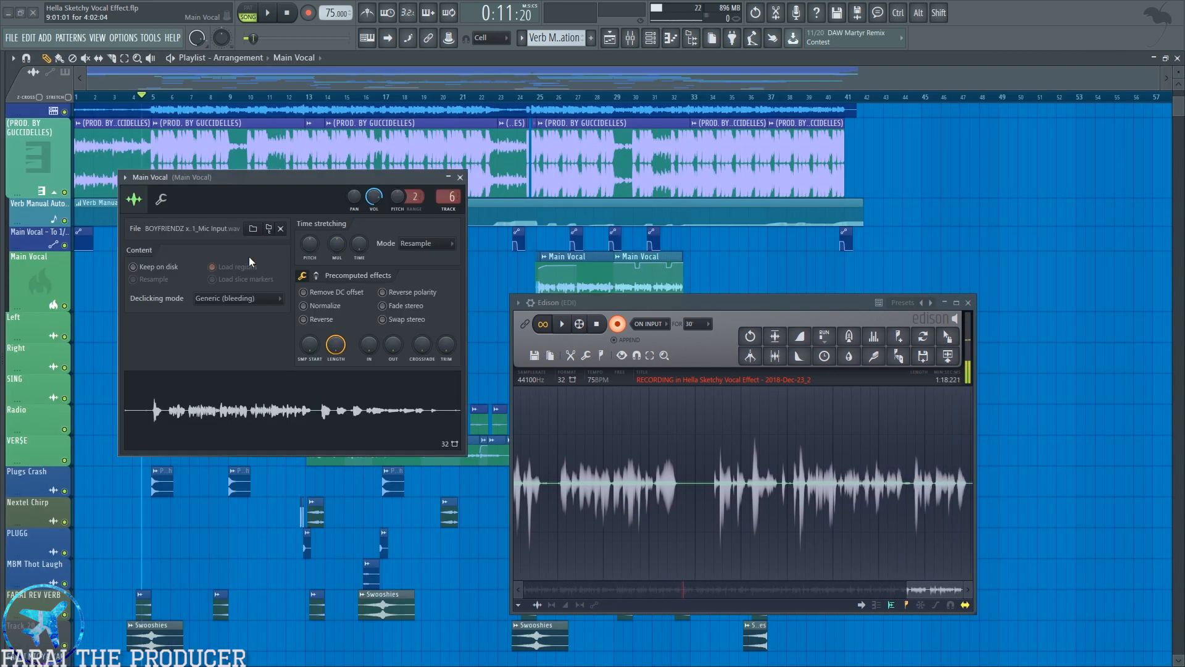
left_click(630, 48)
left_click_drag(317, 179, 359, 322)
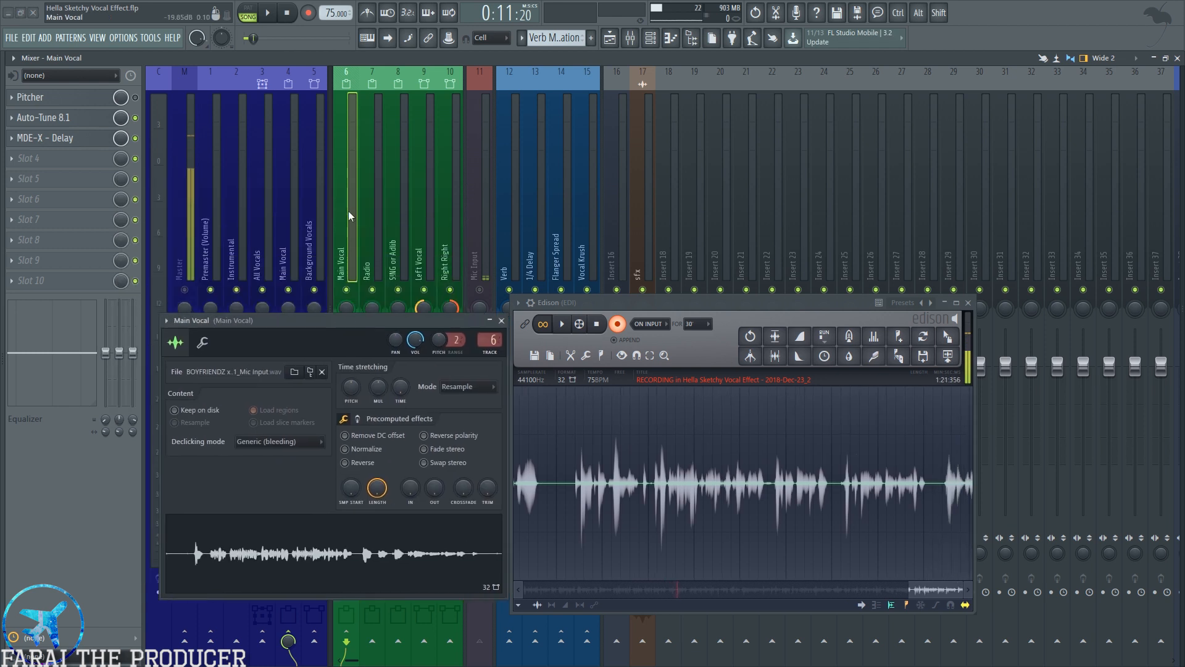
left_click_drag(224, 327, 228, 302)
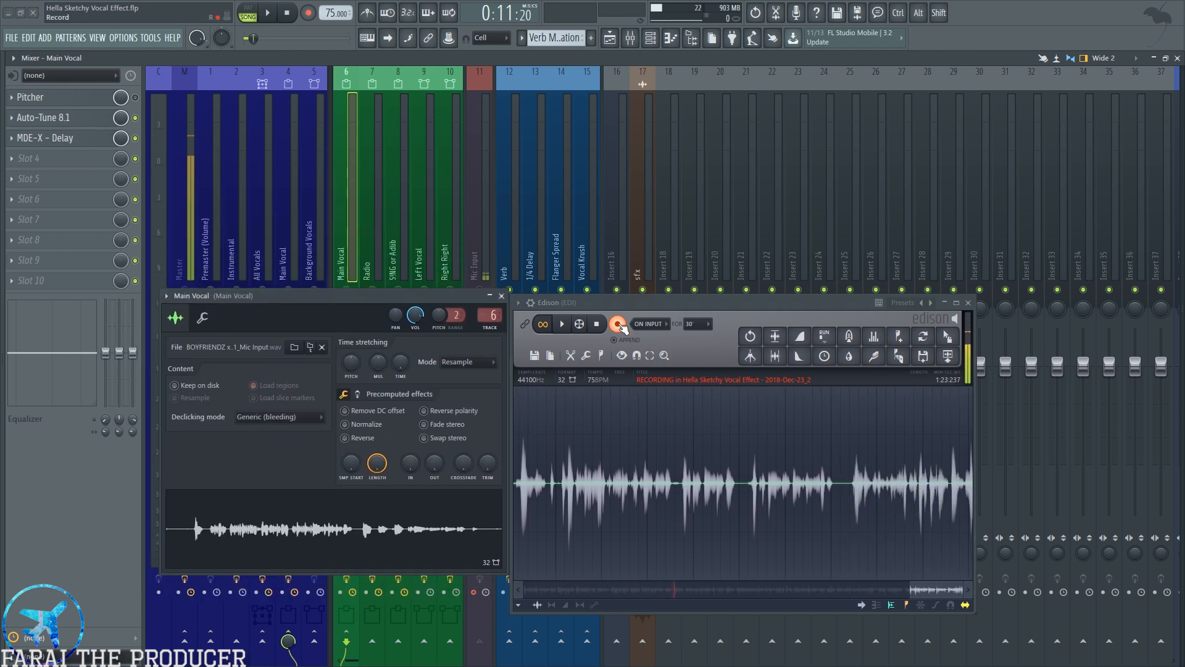
Return to the playlist, close the Main Vocal channel settings and stop the Edison recording.
left_click(610, 38)
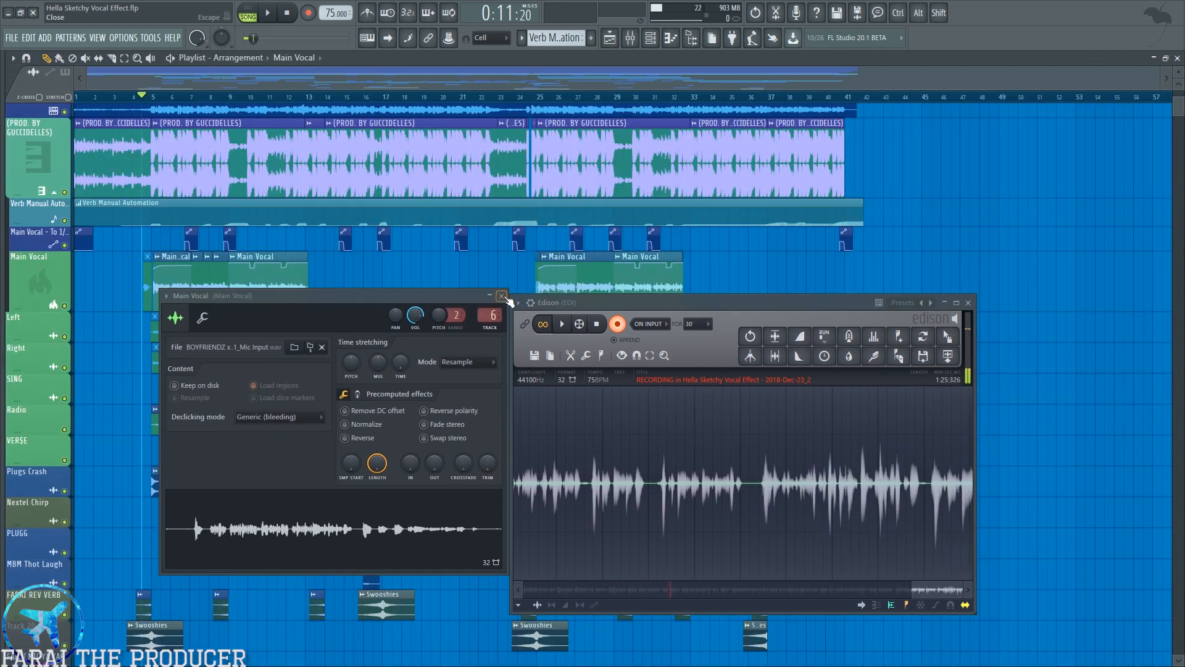
left_click_drag(116, 278, 320, 420, "ctrl")
right_click(357, 334)
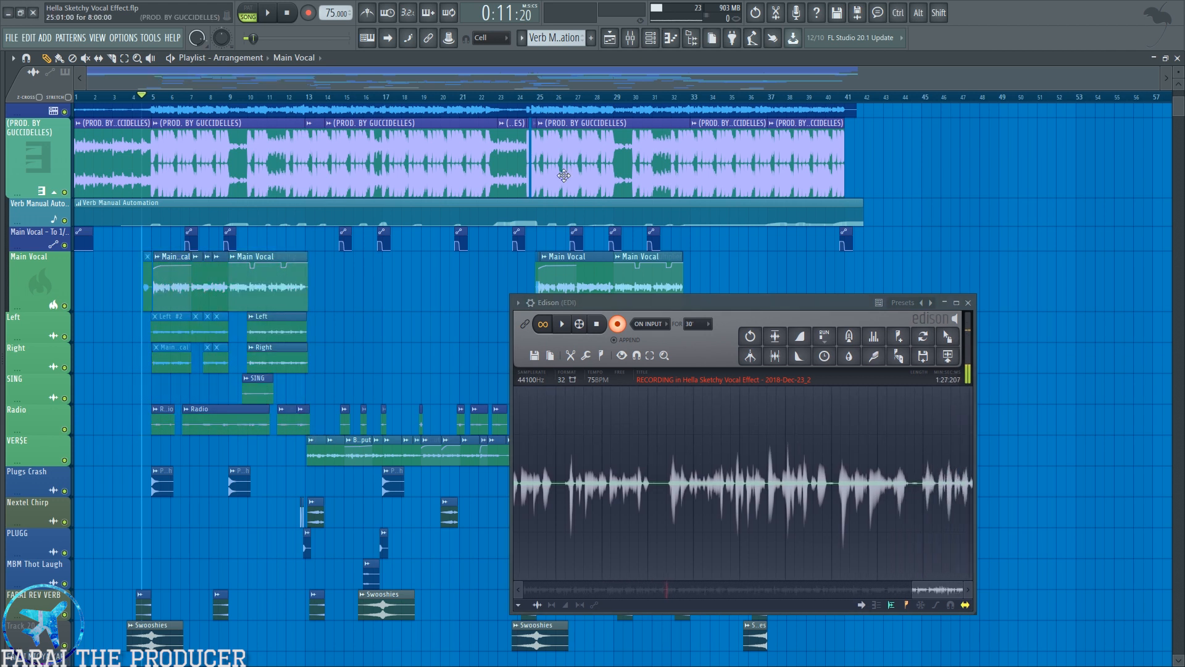
left_click(618, 324)
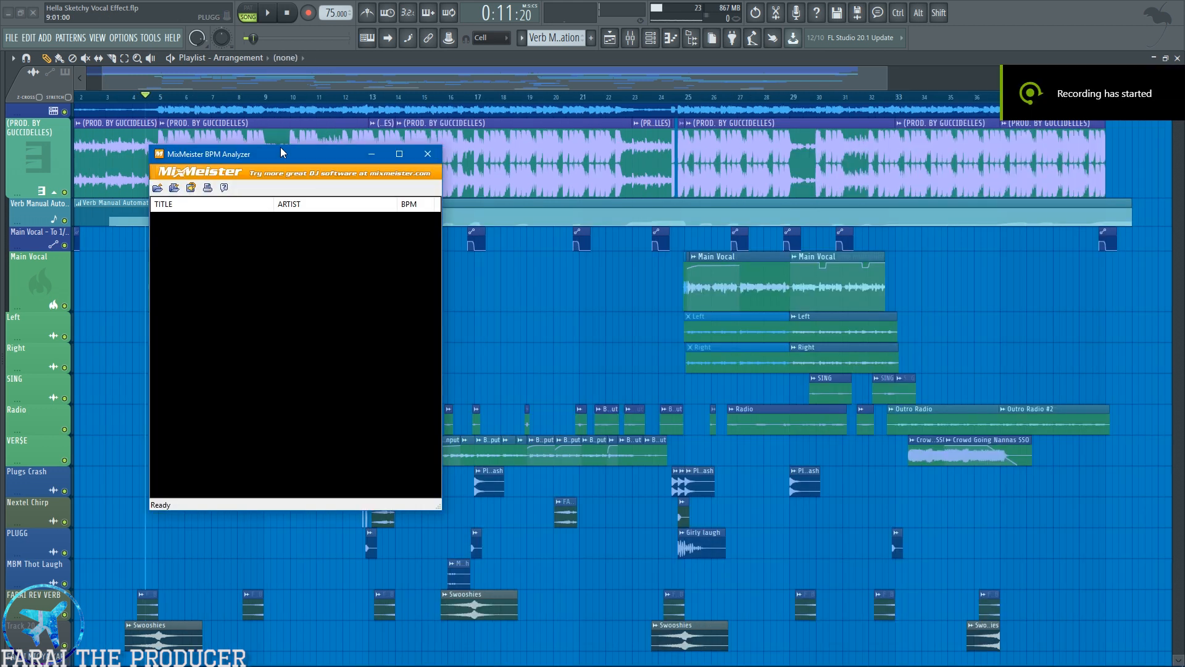
Move the MixMeister BPM Analyzer window aside and switch back to the FL Studio playlist.
left_click_drag(256, 161, 465, 142)
key("alt+Tab")
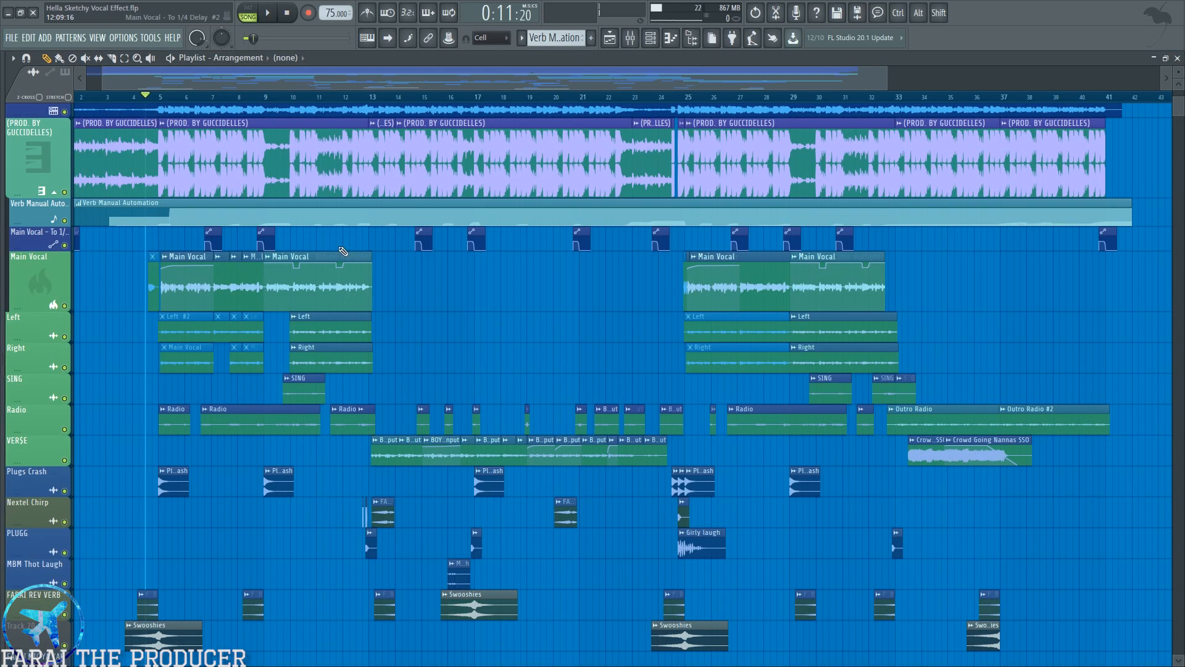
left_click_drag(188, 144, 662, 168)
left_click(532, 310)
scroll(165, 98, "up", 8)
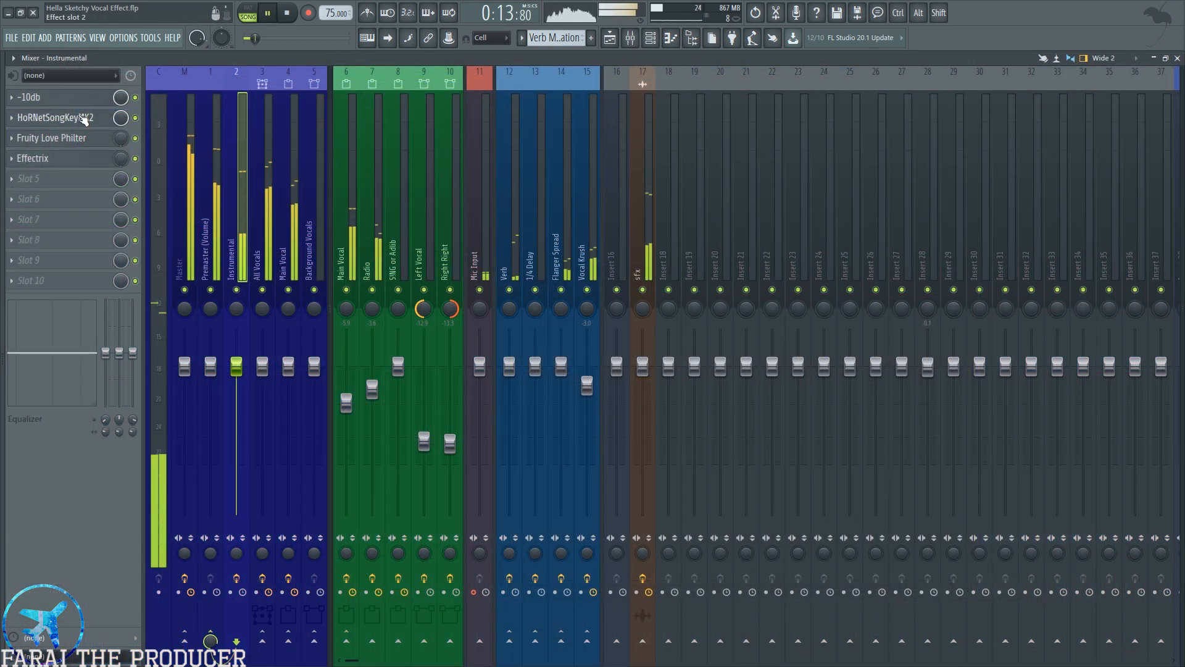
Open HoRNetSongKeyMK2 on the Instrumental track and reset its key detection during playback.
left_click(83, 119)
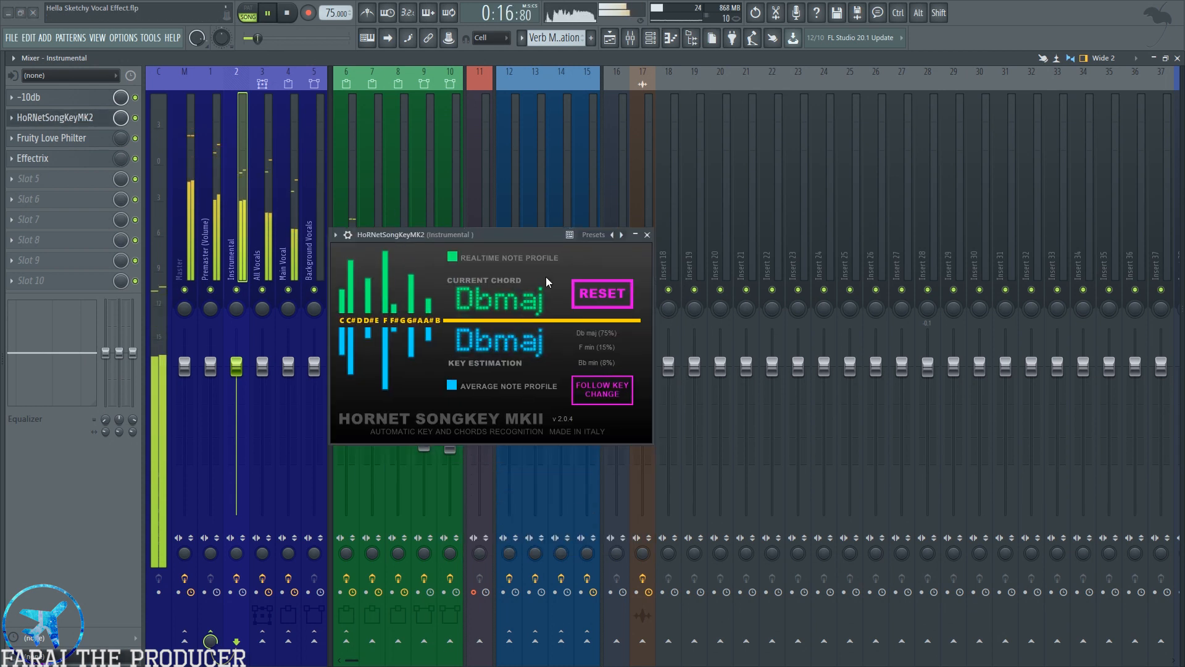
left_click_drag(483, 235, 706, 230)
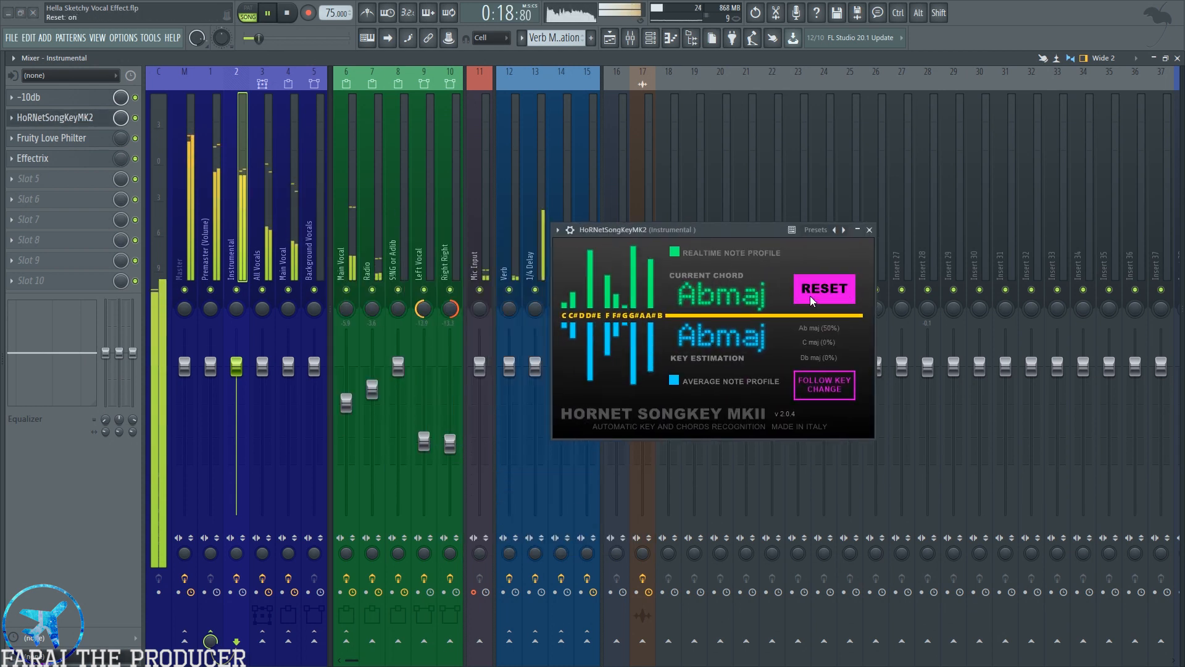
Open Auto-Tune 8.1 on the green Main Vocal track and place it beside the key detector to compare keys.
left_click(349, 216)
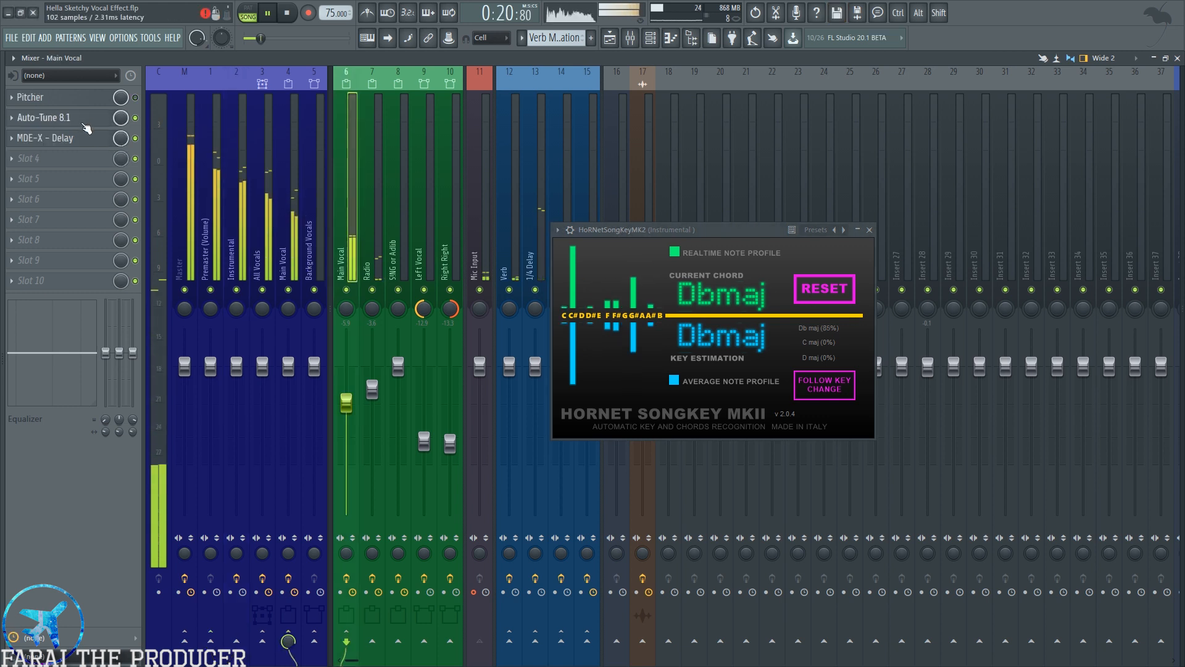
left_click(83, 117)
left_click_drag(536, 186, 358, 201)
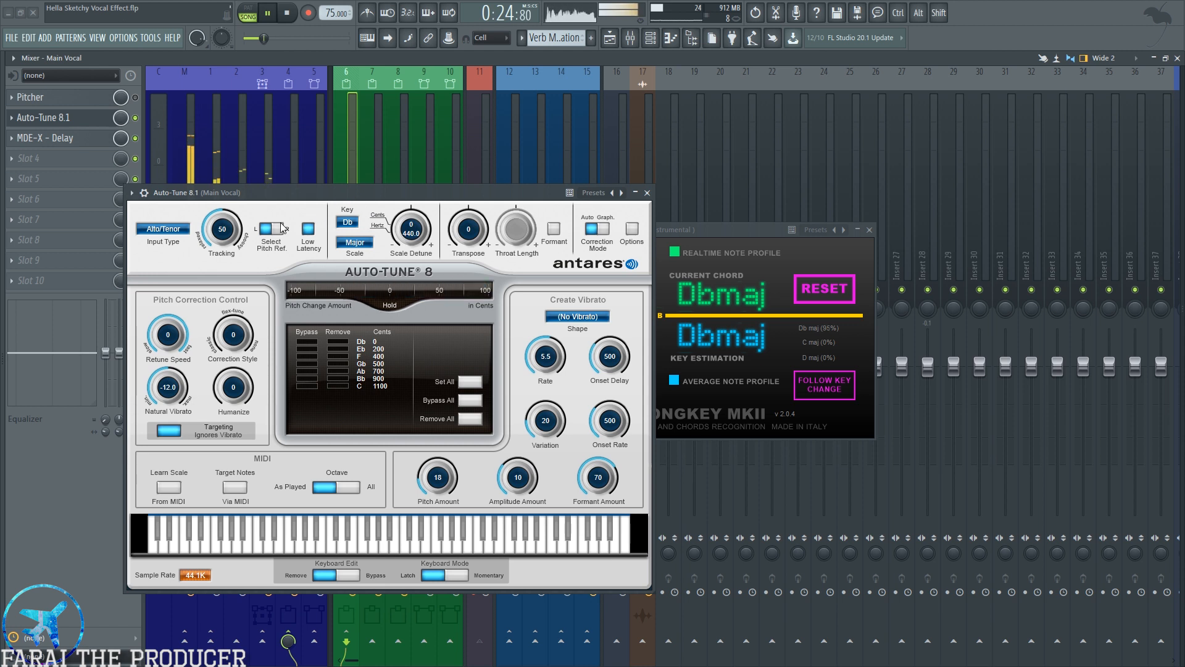
Open Pitcher on the Main Vocal track, place it beside Auto-Tune and look through its key options.
left_click(84, 99)
left_click_drag(326, 109, 920, 381)
left_click(786, 457)
left_click(821, 441)
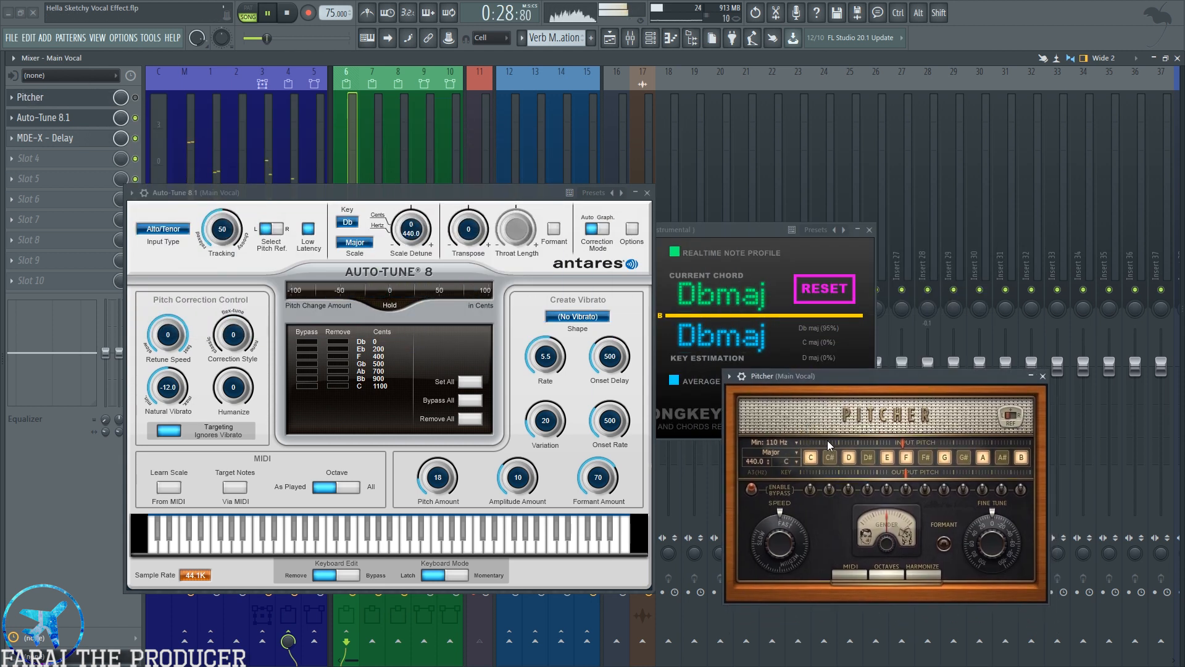
left_click(787, 463)
left_click(821, 411)
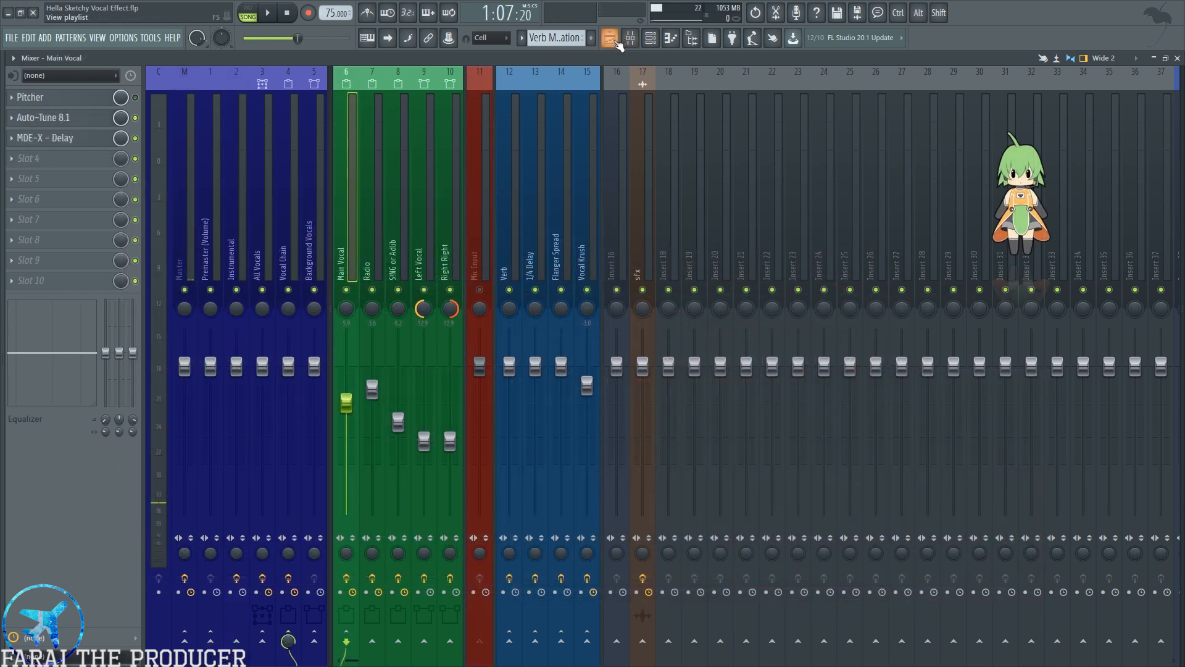
Examine the instrumental, Main Vocal, Radio and VERSE clips across the playlist arrangement.
left_click(616, 41)
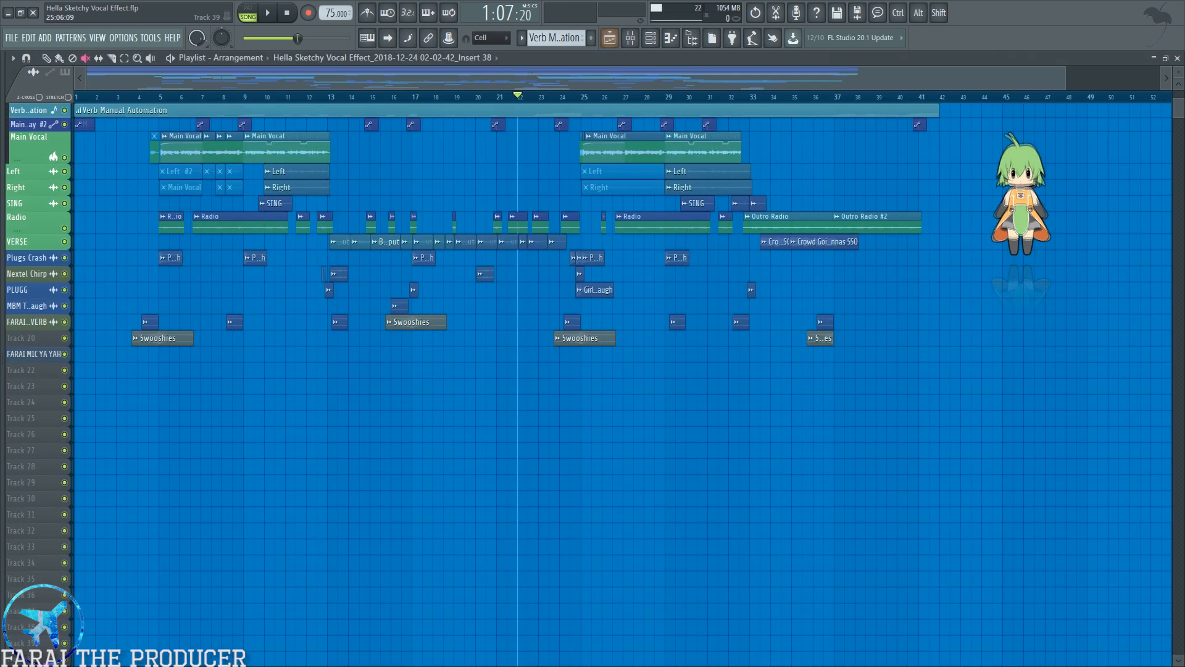
scroll(796, 179, "up", 3)
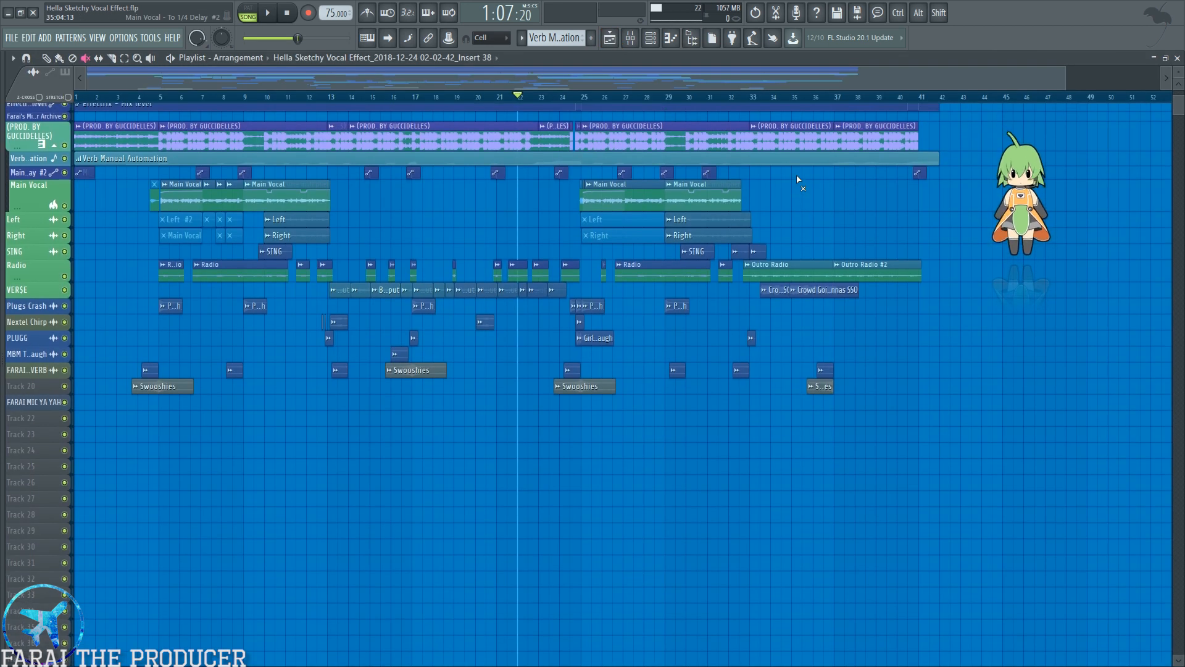
left_click_drag(527, 246, 591, 315)
left_click_drag(585, 186, 707, 207)
left_click(811, 229, "ctrl")
left_click(815, 282, "ctrl")
left_click(422, 132, "ctrl")
left_click(449, 205)
left_click(369, 129, "ctrl")
left_click(484, 203)
Play the song arrangement and enlarge the playlist tracks vertically.
key("space")
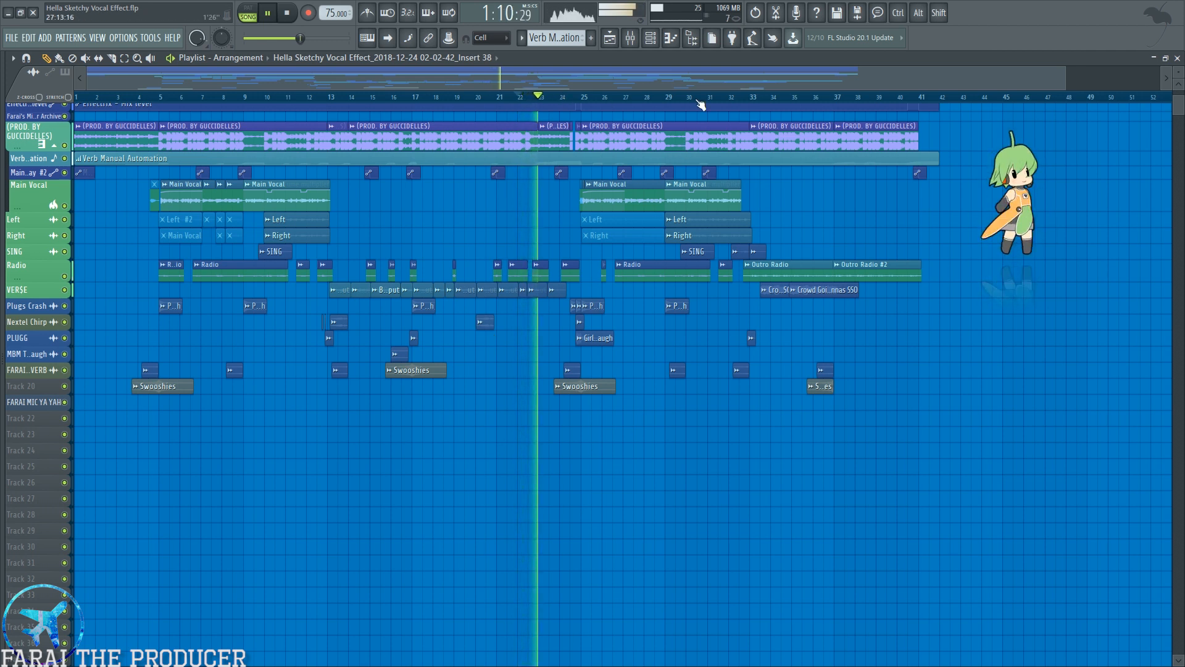
left_click_drag(1178, 73, 1178, 80)
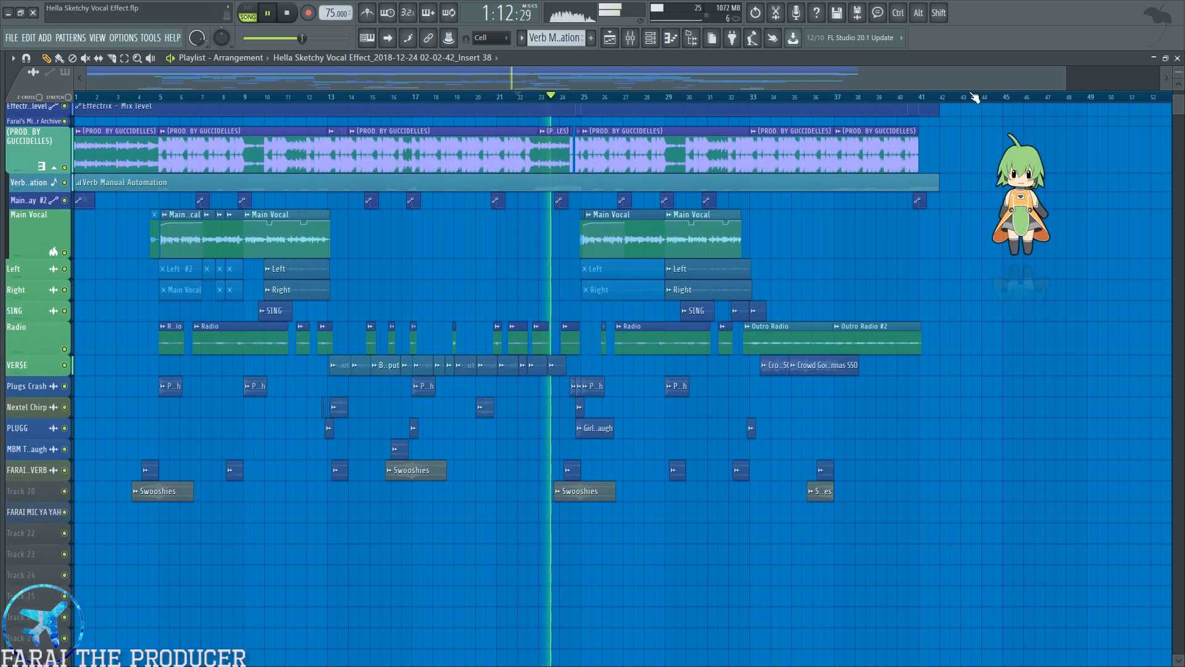
Follow the second half of the song during playback and check the Vocal Chain and Main Vocal mixer tracks.
scroll(602, 102, "up", 2)
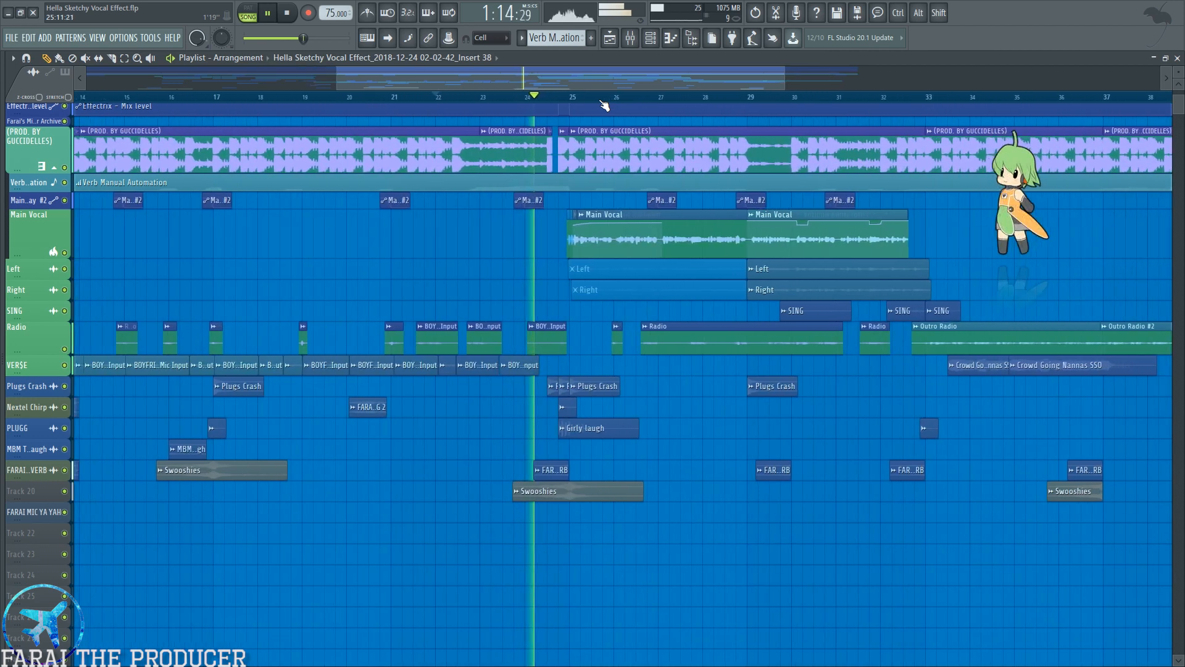
left_click_drag(593, 72, 610, 86)
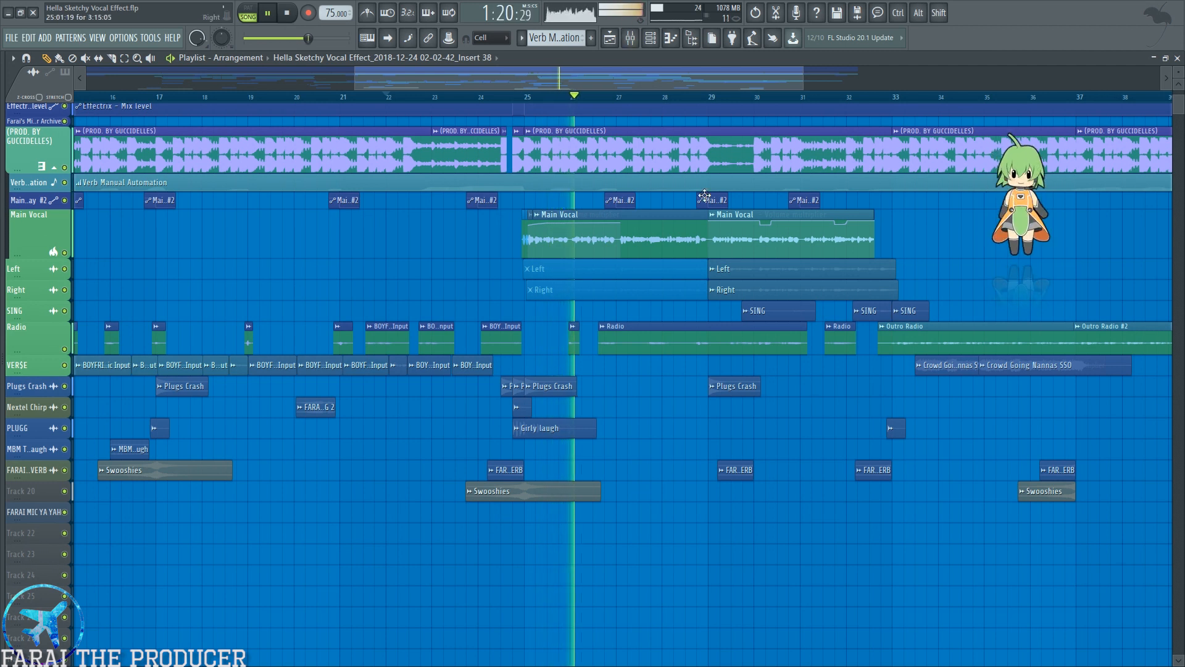
left_click(631, 39)
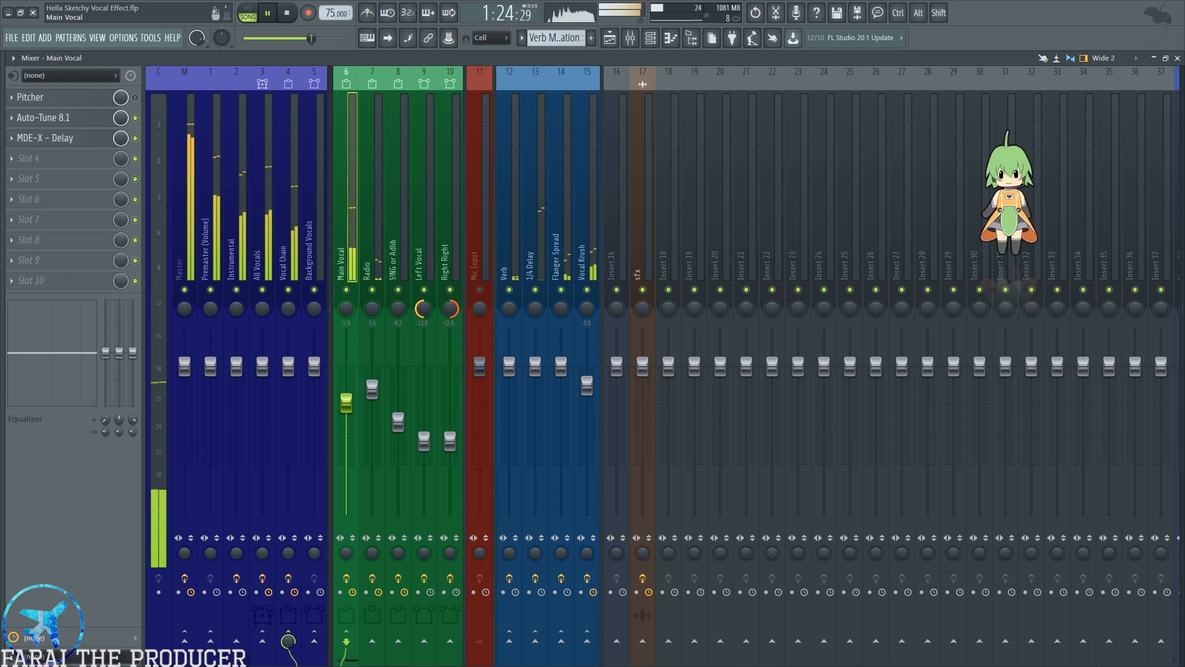
left_click(284, 210)
left_click(355, 222)
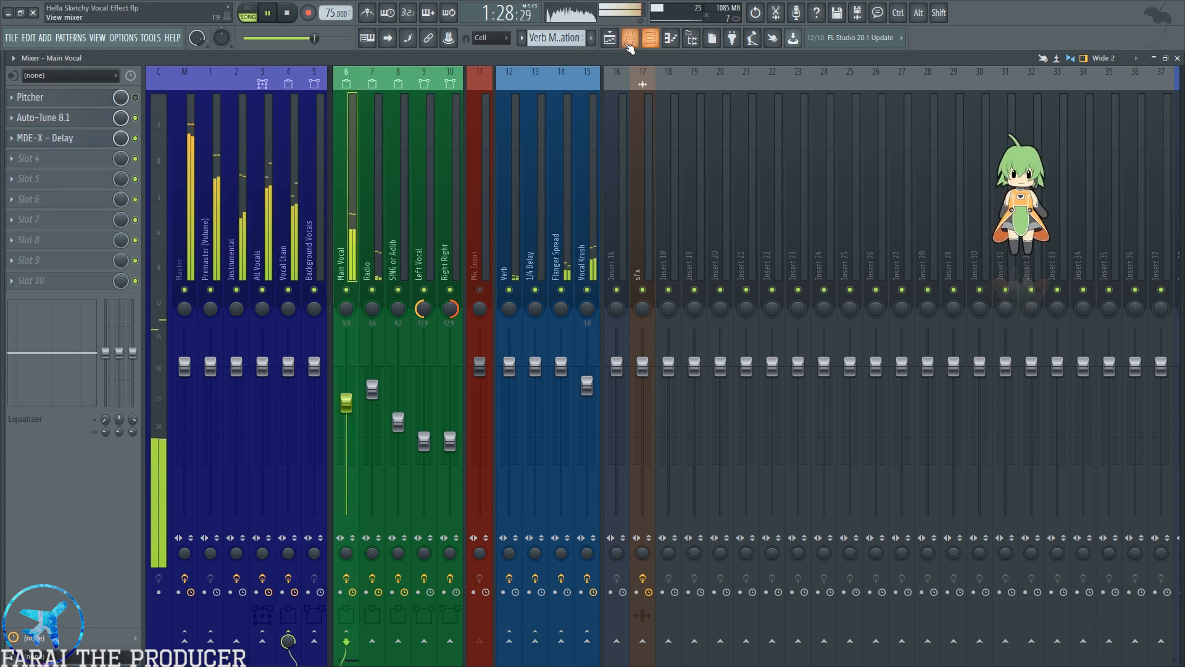
left_click(609, 38)
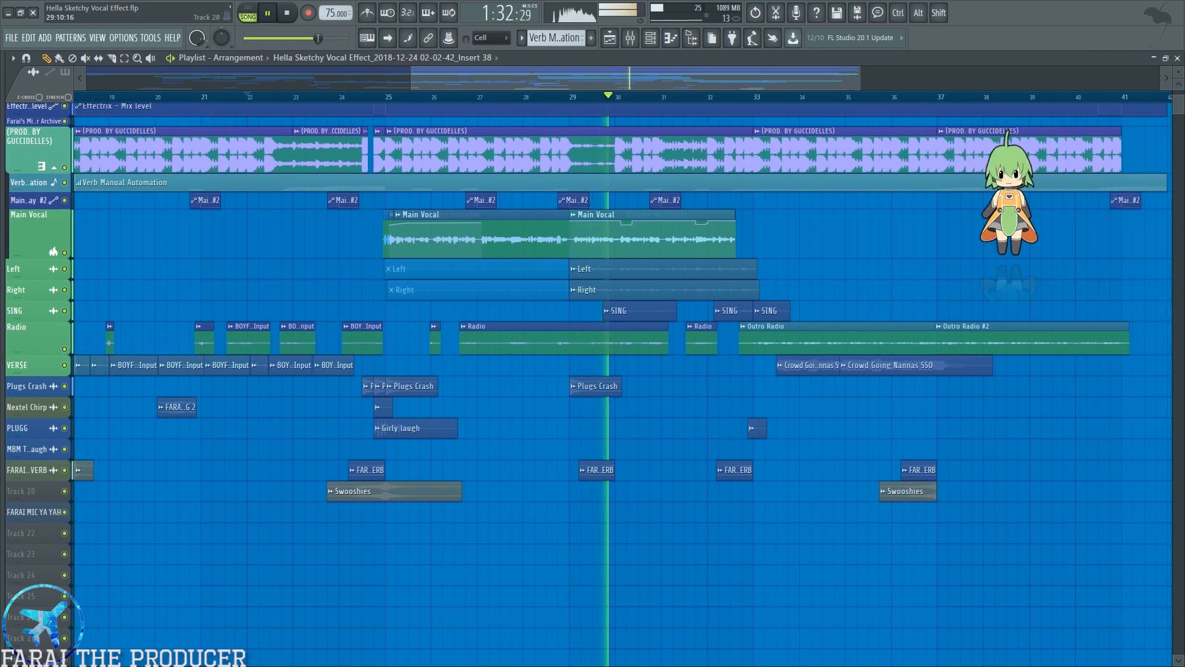
scroll(1176, 68, "down", 2)
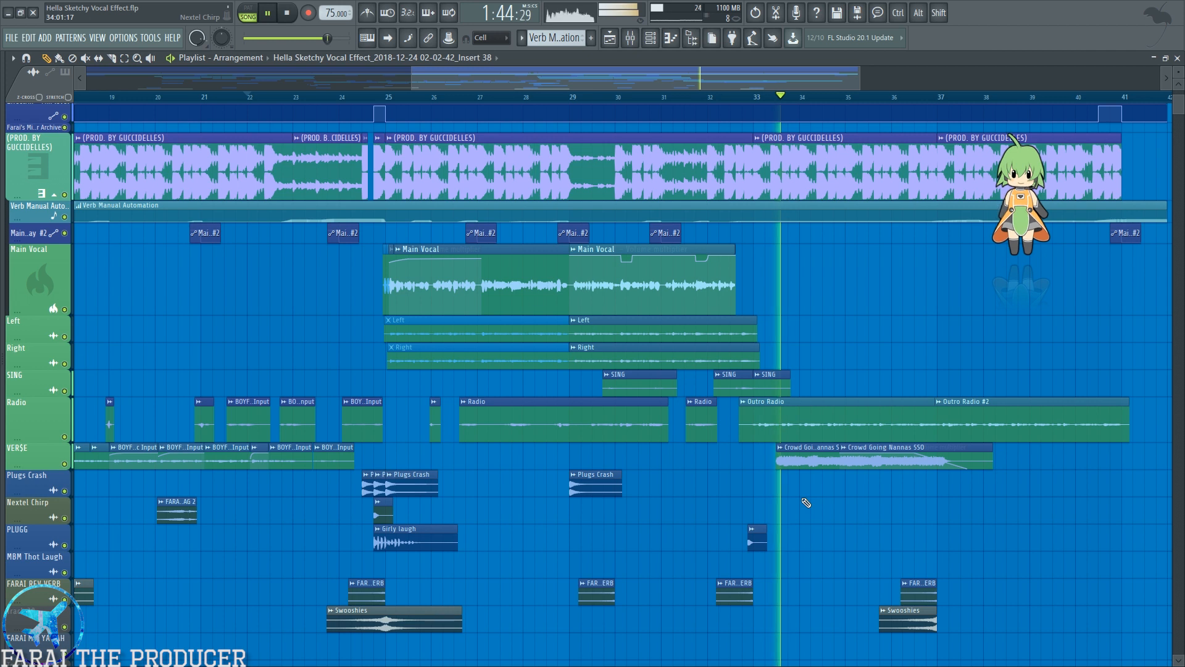
Look through the Radio track's Auto-Tune 8.1 and MDE-X effects, close their windows and return to the playlist.
left_click(629, 39)
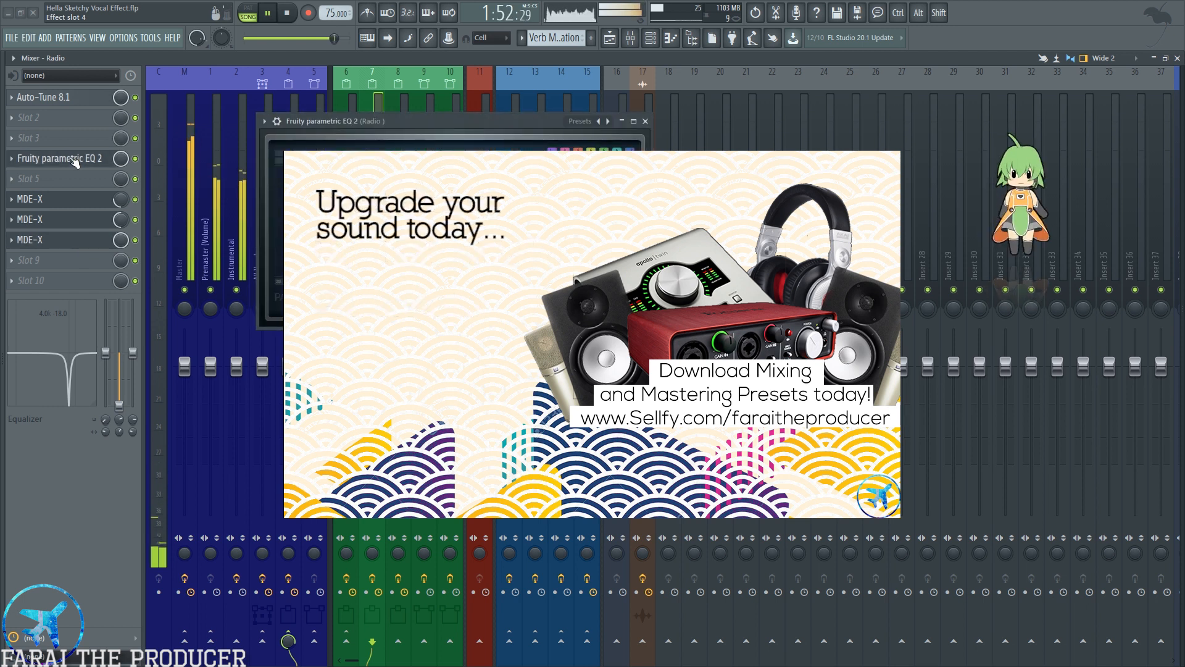
left_click(87, 100)
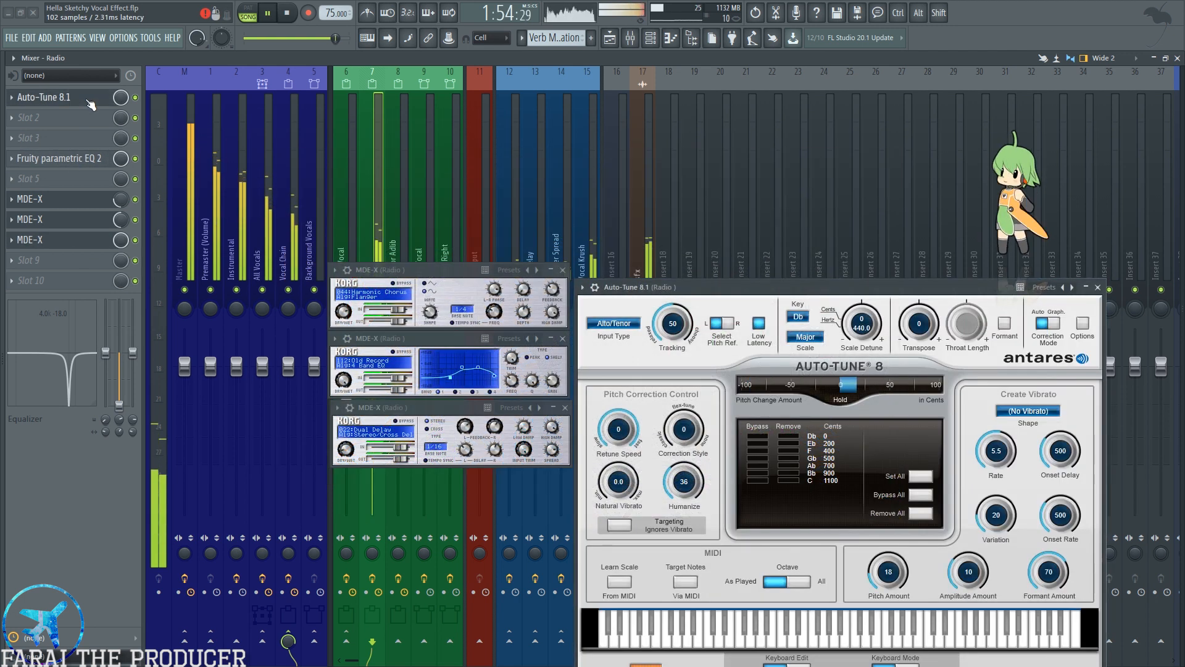
left_click(88, 100)
left_click(565, 407)
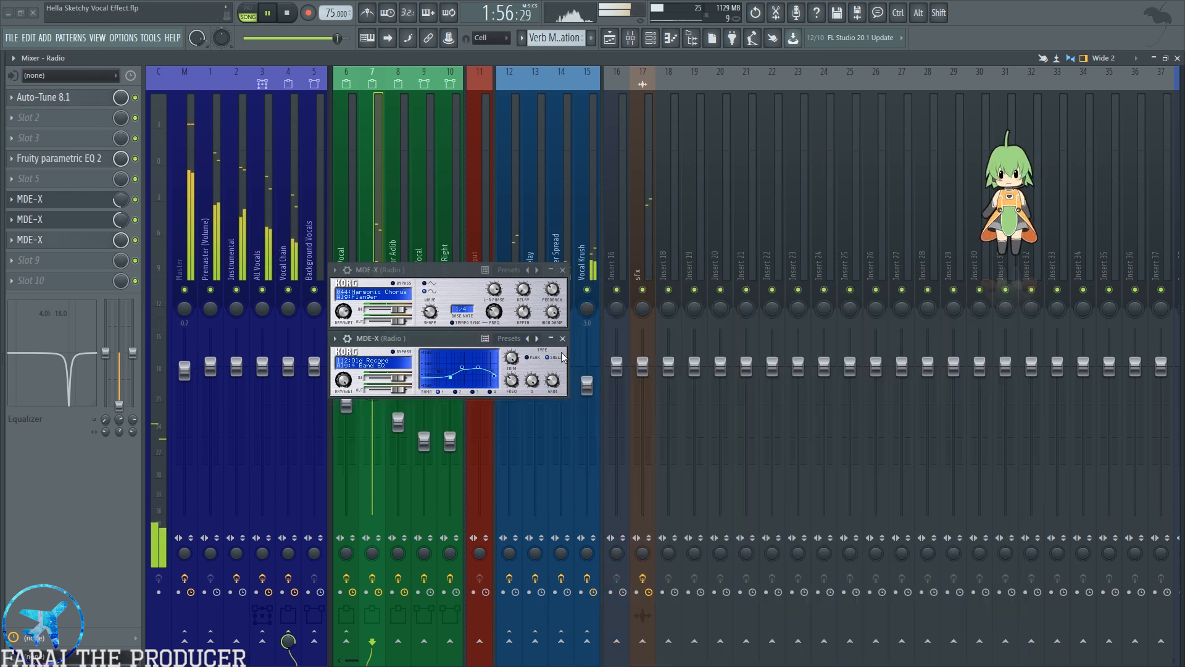
left_click(562, 339)
left_click(563, 270)
left_click(607, 38)
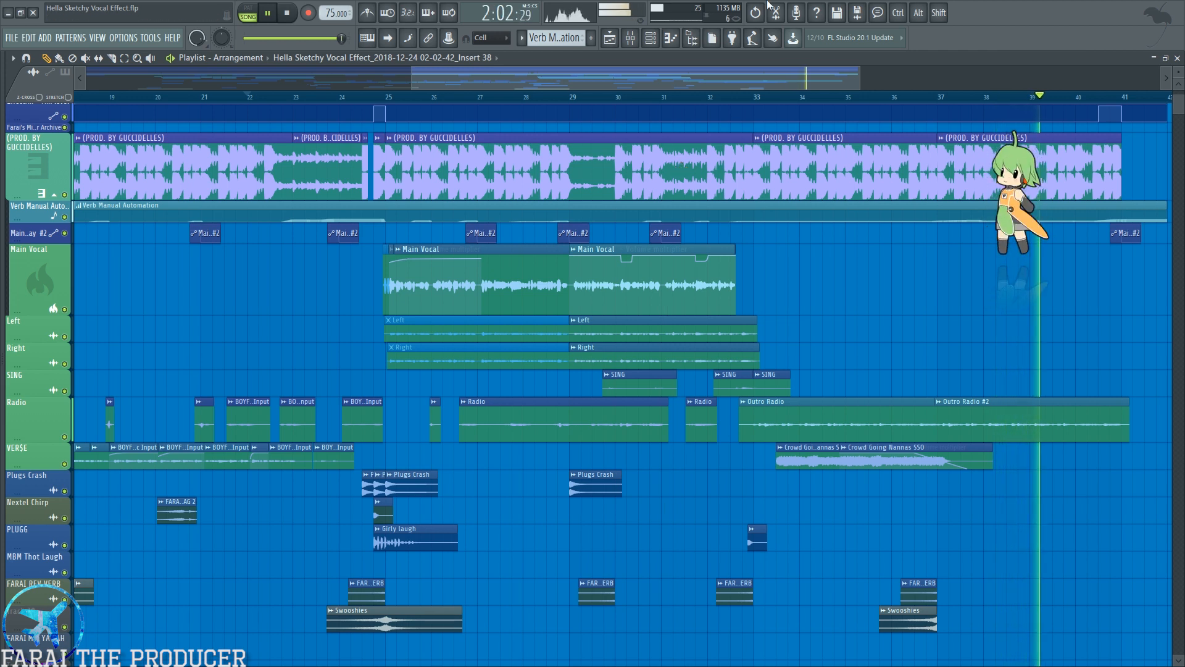
Examine the end of the arrangement and the Outro Radio clips on the Radio track.
scroll(1139, 100, "up", 10)
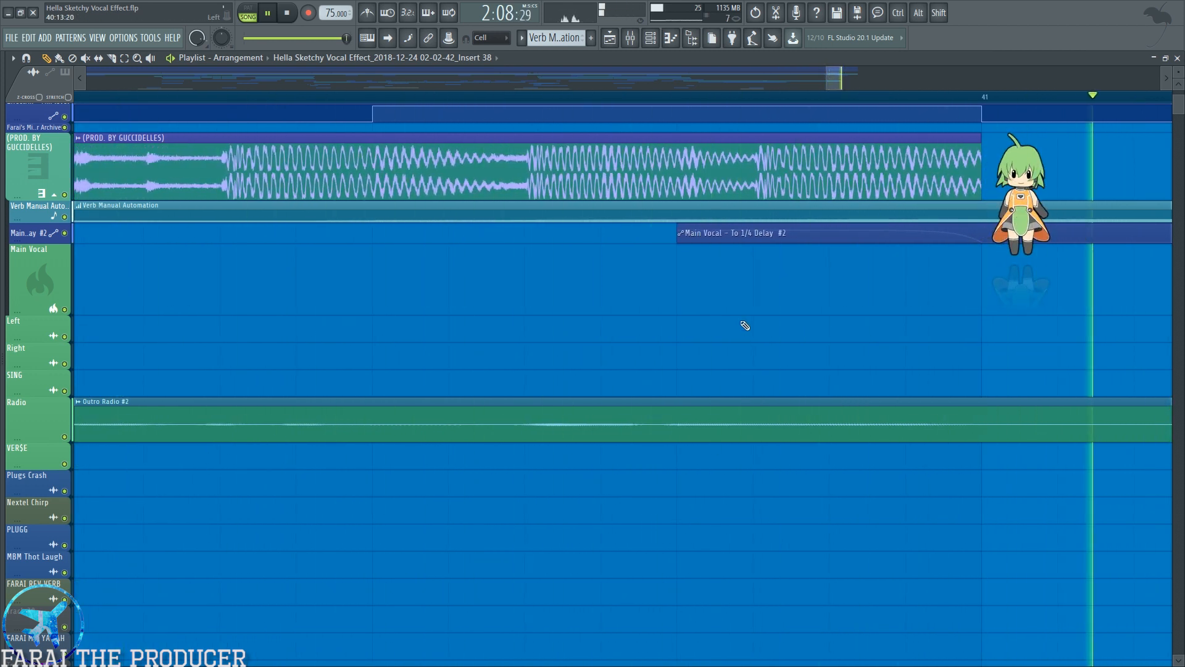
scroll(738, 102, "down", 10)
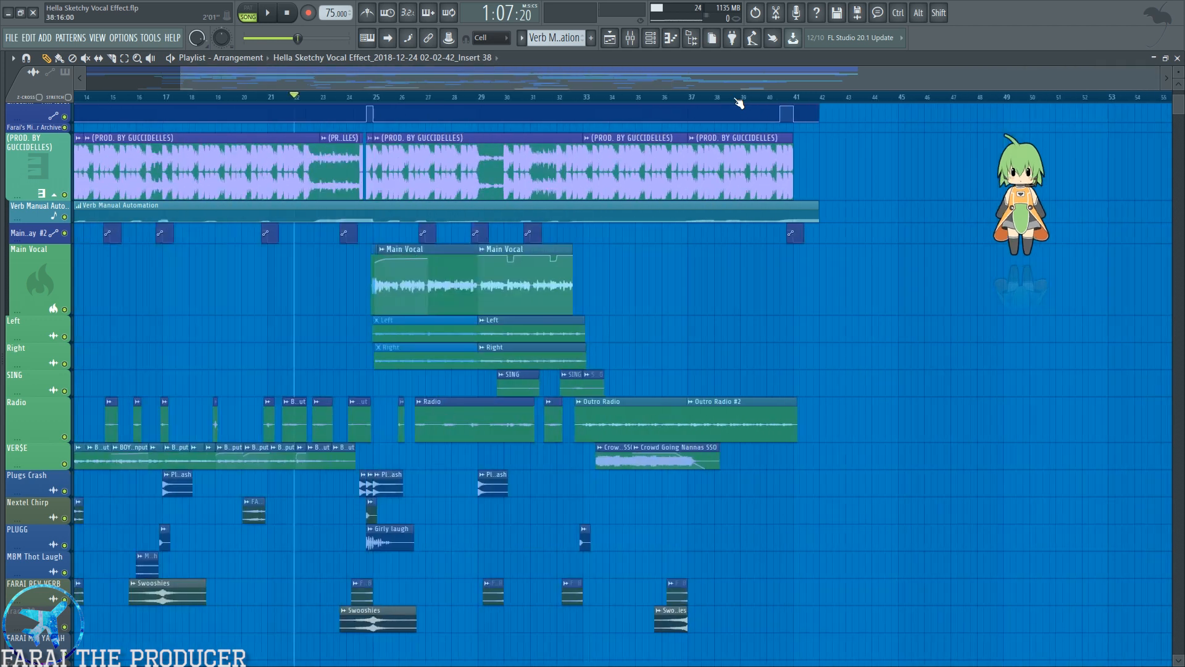
left_click(706, 401)
Open the first MDE-X effect on the Radio mixer track and browse its preset list.
left_click(628, 39)
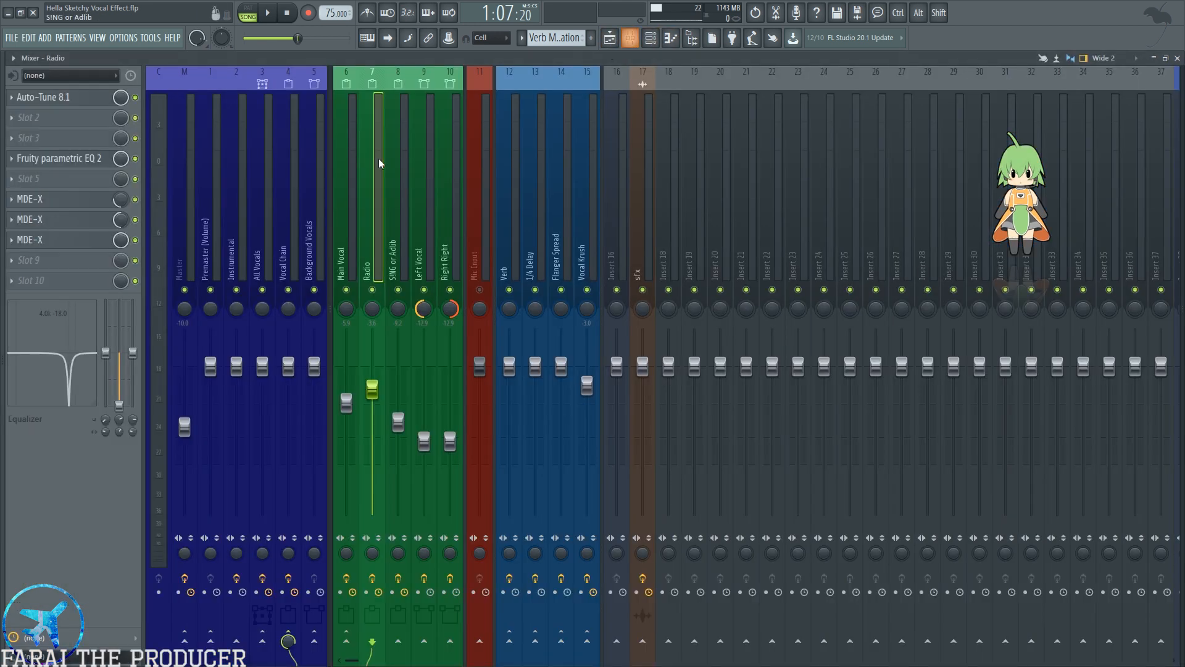
left_click(49, 202)
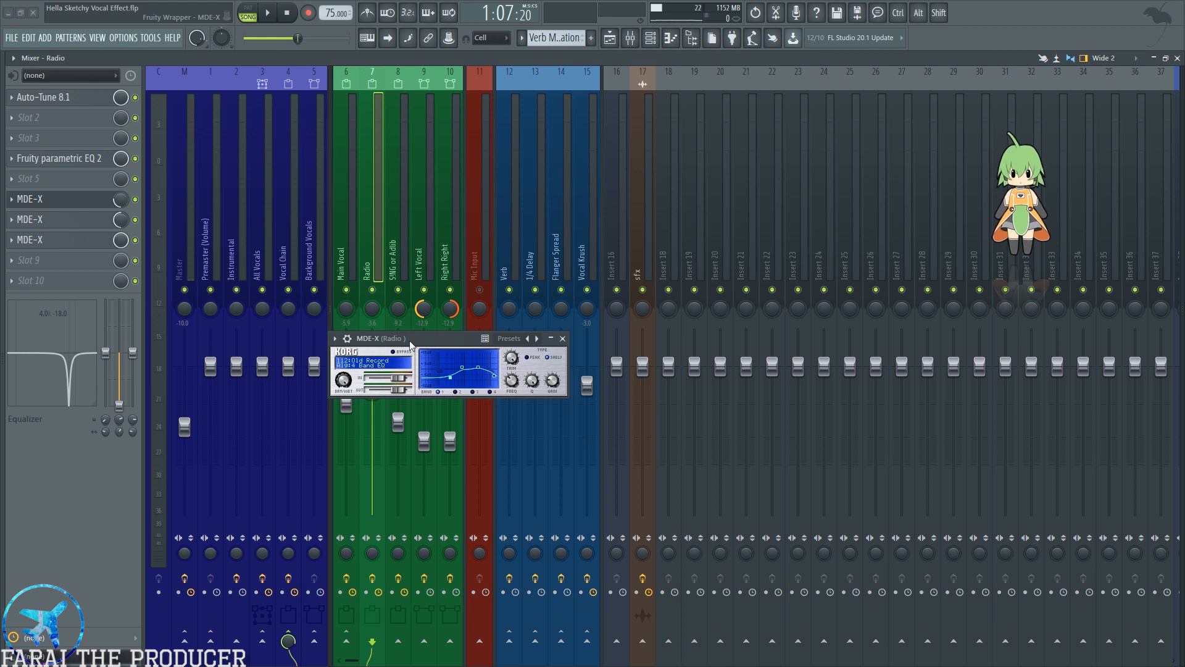
left_click_drag(410, 343, 422, 278)
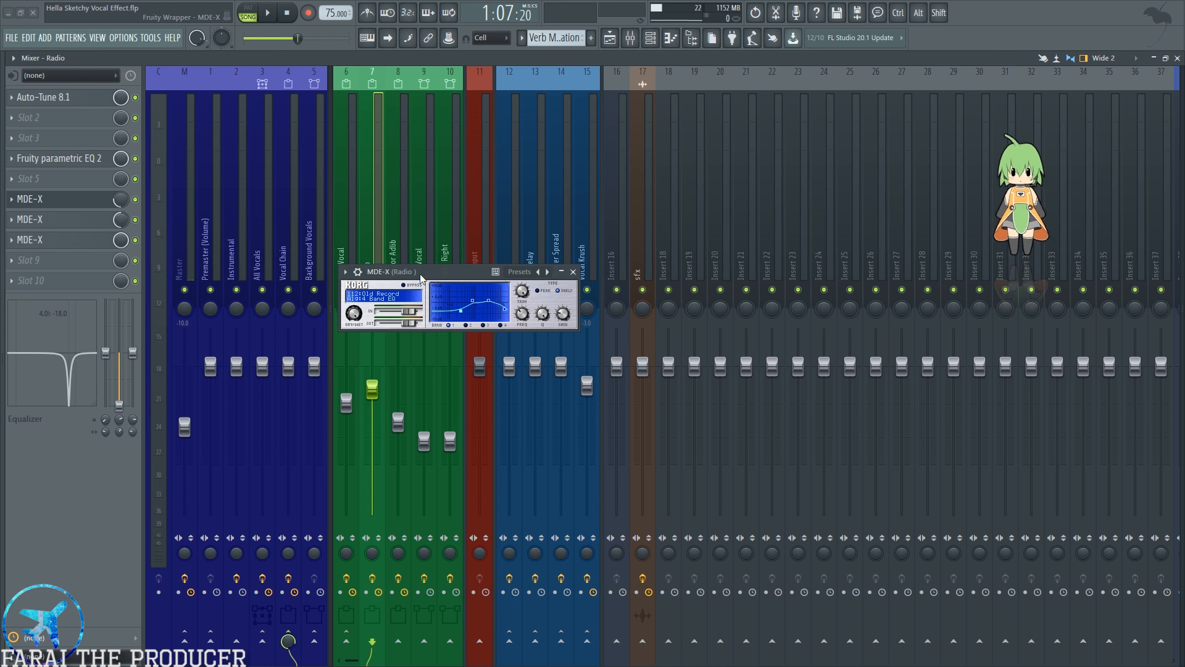
left_click_drag(421, 275, 424, 282)
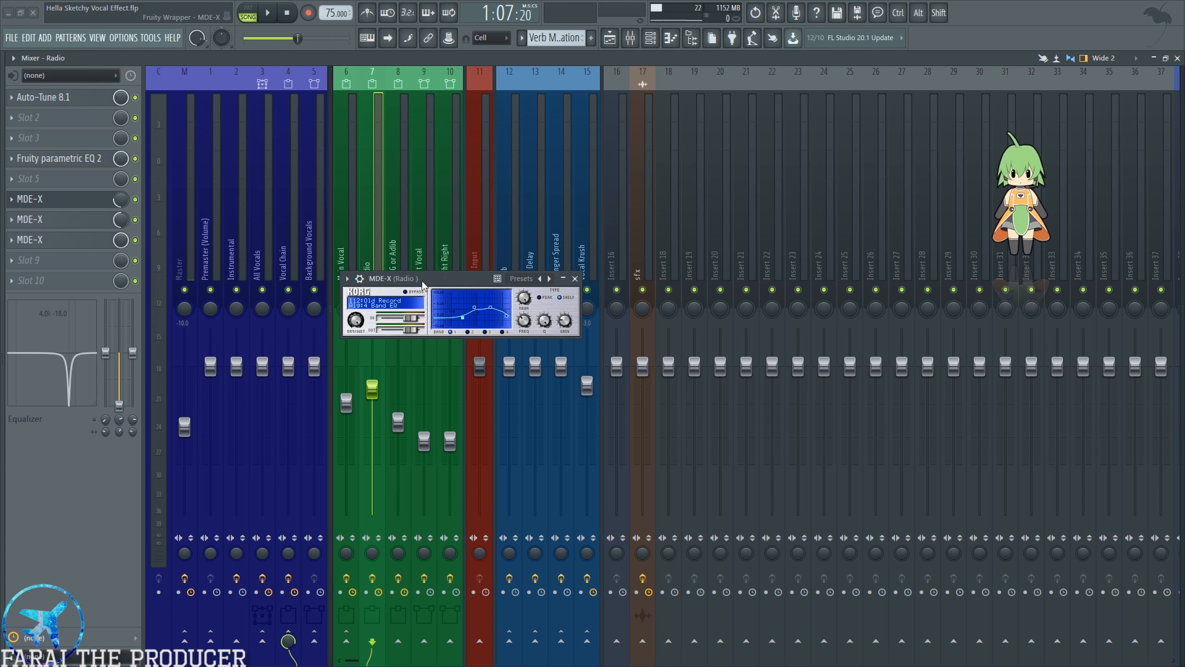
left_click(348, 279)
mouse_move(457, 314)
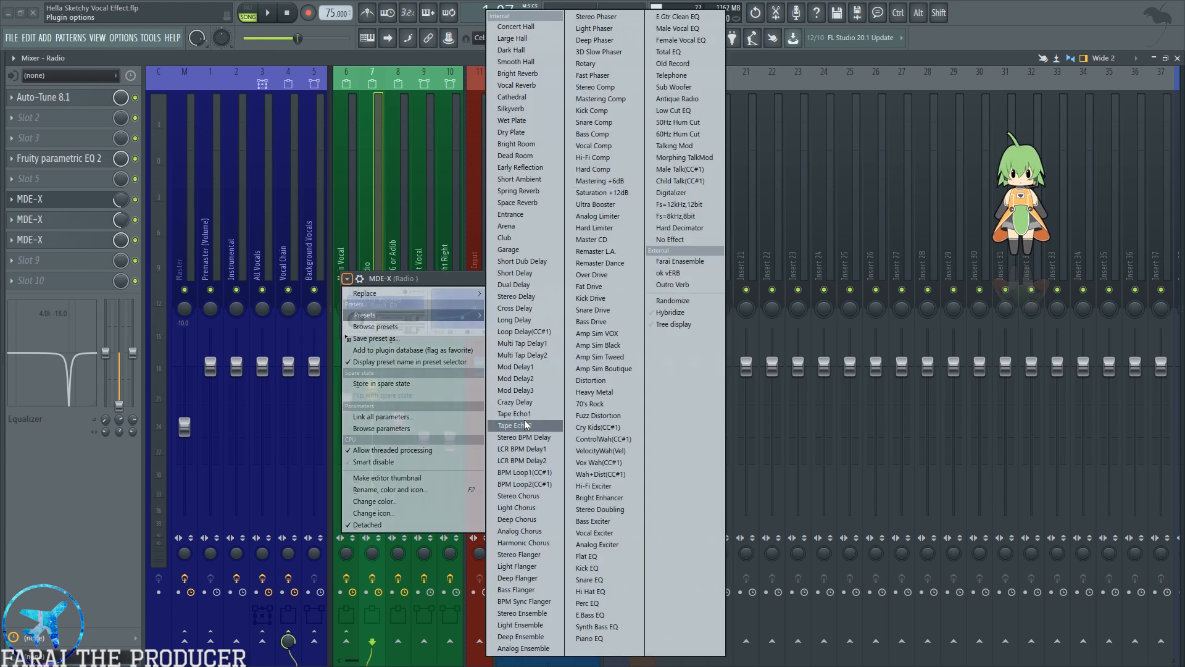
left_click(444, 238)
left_click(444, 238)
left_click_drag(431, 280, 521, 278)
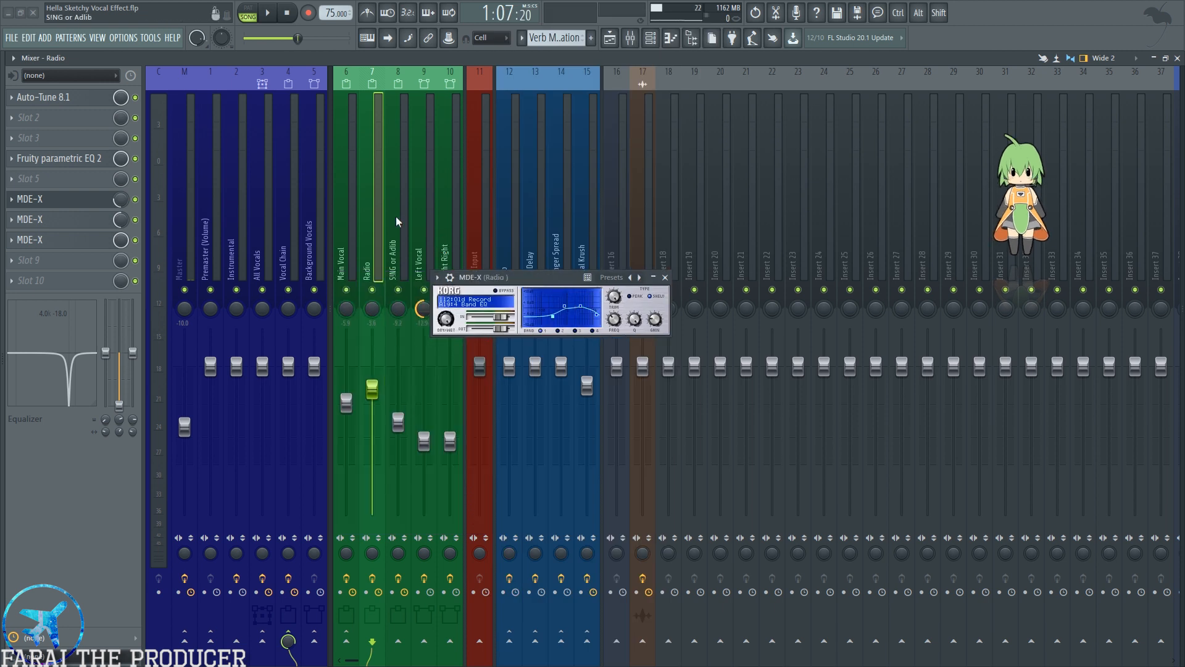
Open the Radio track's Dual Delay and Harmonic Chorus MDE-X effects and stack them below the Old Record one.
left_click(80, 245)
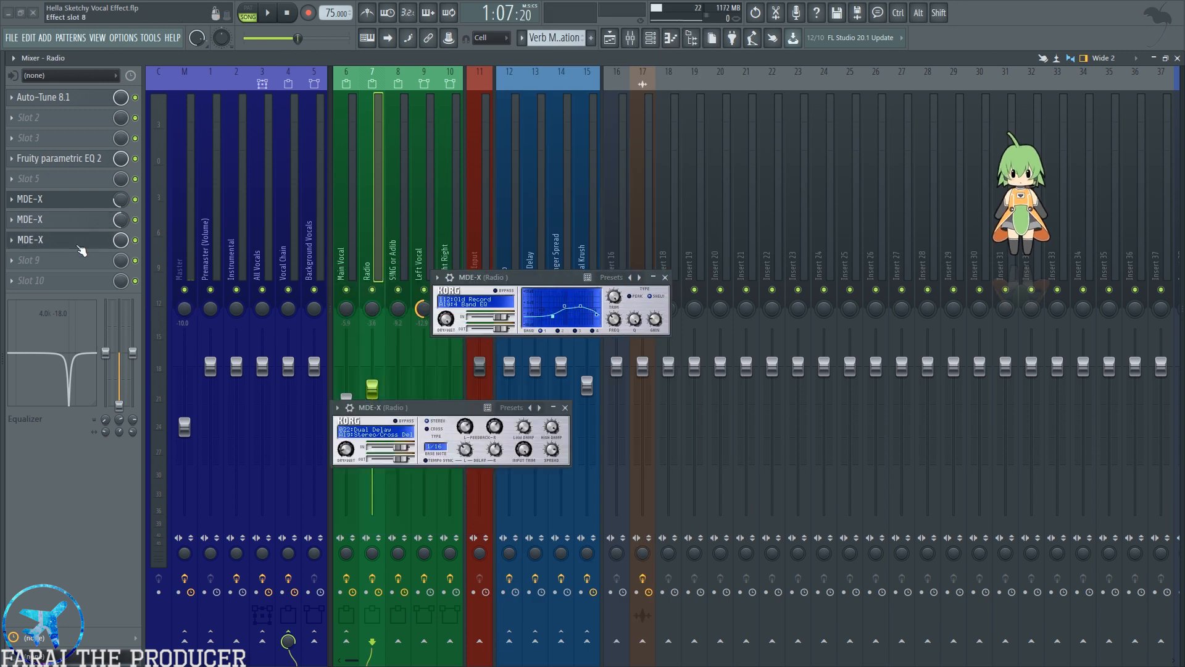
left_click(80, 219)
left_click_drag(370, 270, 380, 339)
left_click_drag(496, 277, 486, 266)
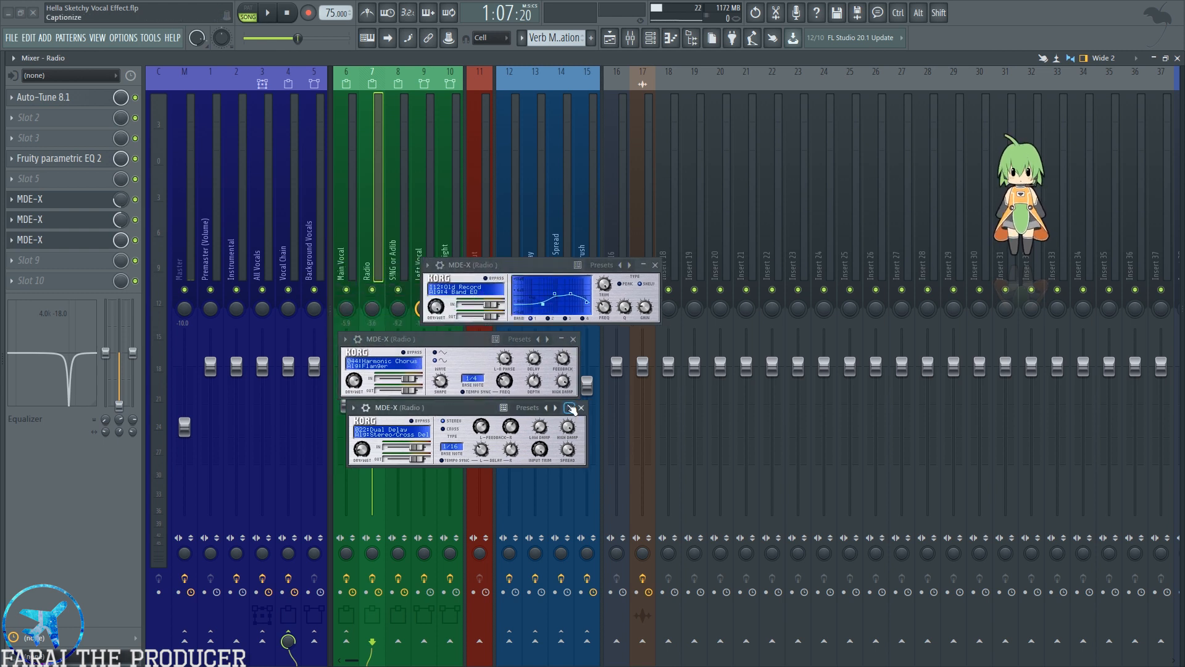
Check the Radio track's Fruity parametric EQ 2 and close all of its open effect windows.
left_click(564, 407)
left_click(574, 338)
left_click(75, 159)
left_click(76, 160)
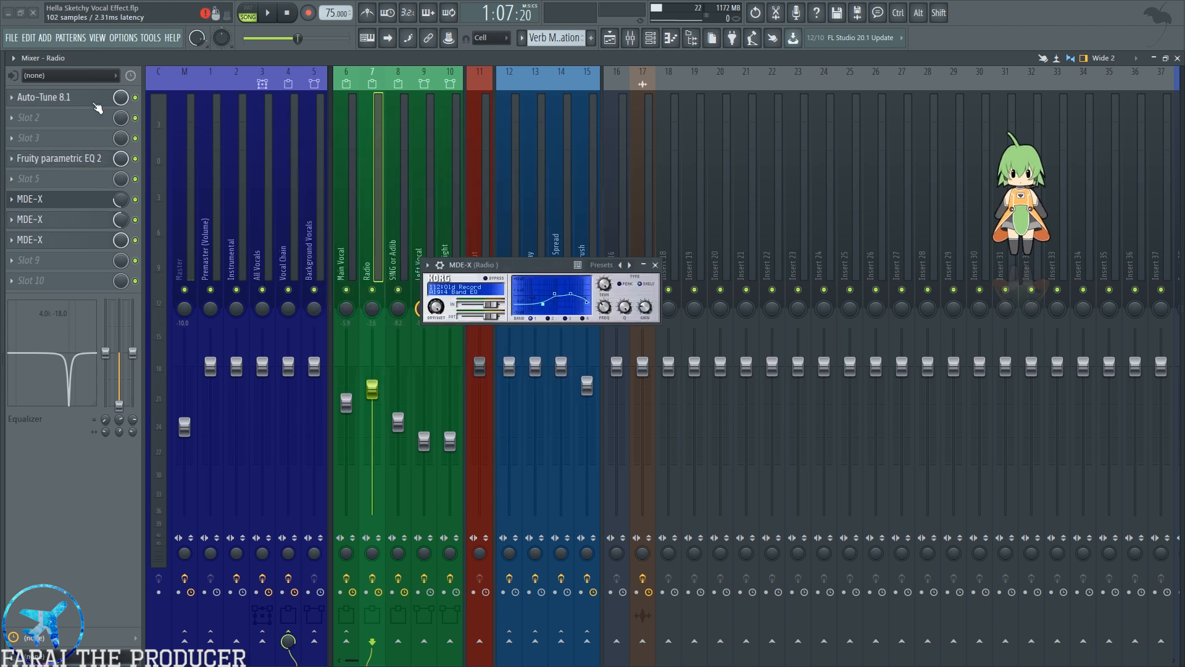
left_click(656, 265)
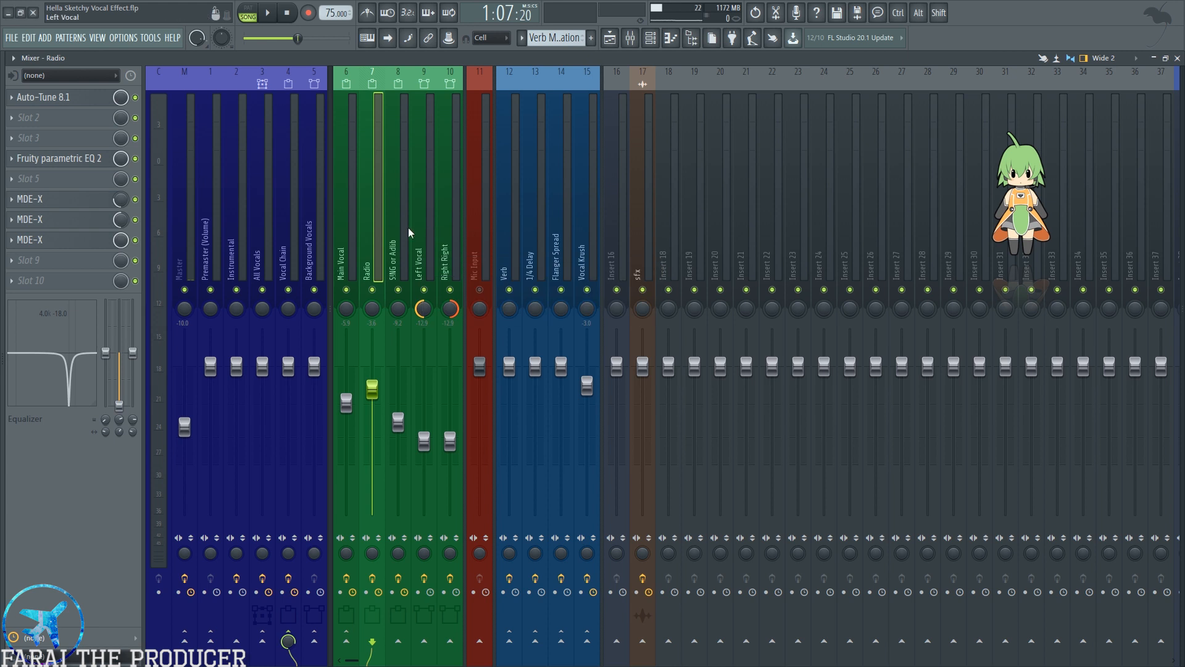
Open the Main Vocal track's Auto-Tune 8.1 over the playlist and set the playback position just before bar 25.
left_click(352, 234)
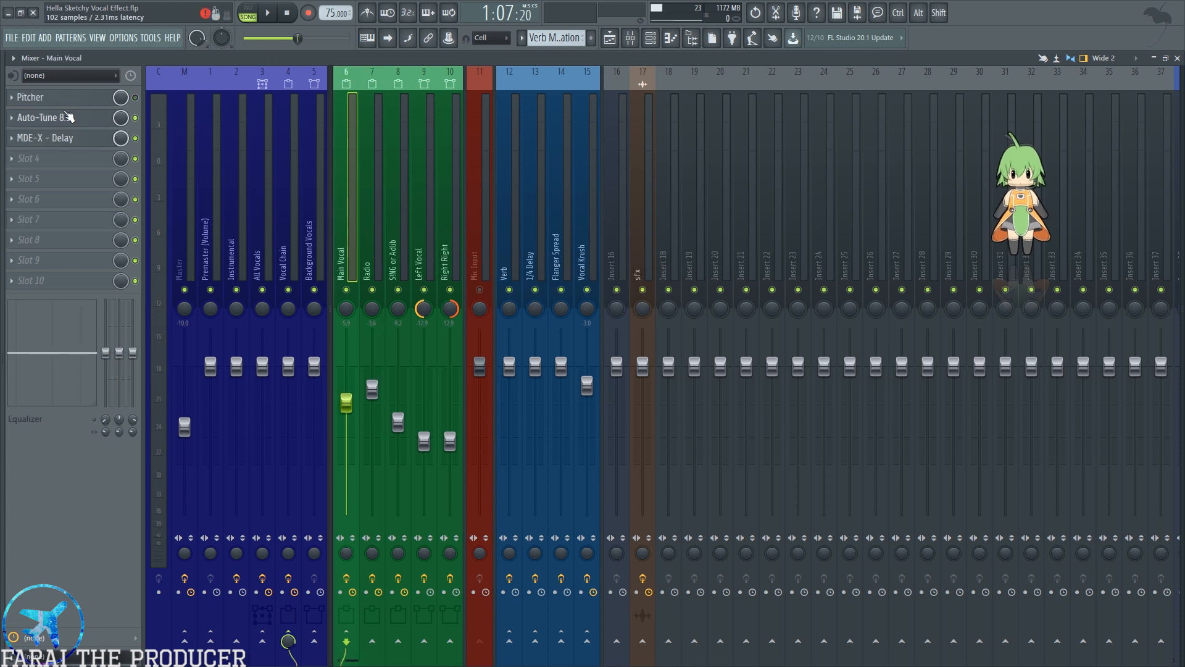
left_click(62, 118)
left_click(616, 42)
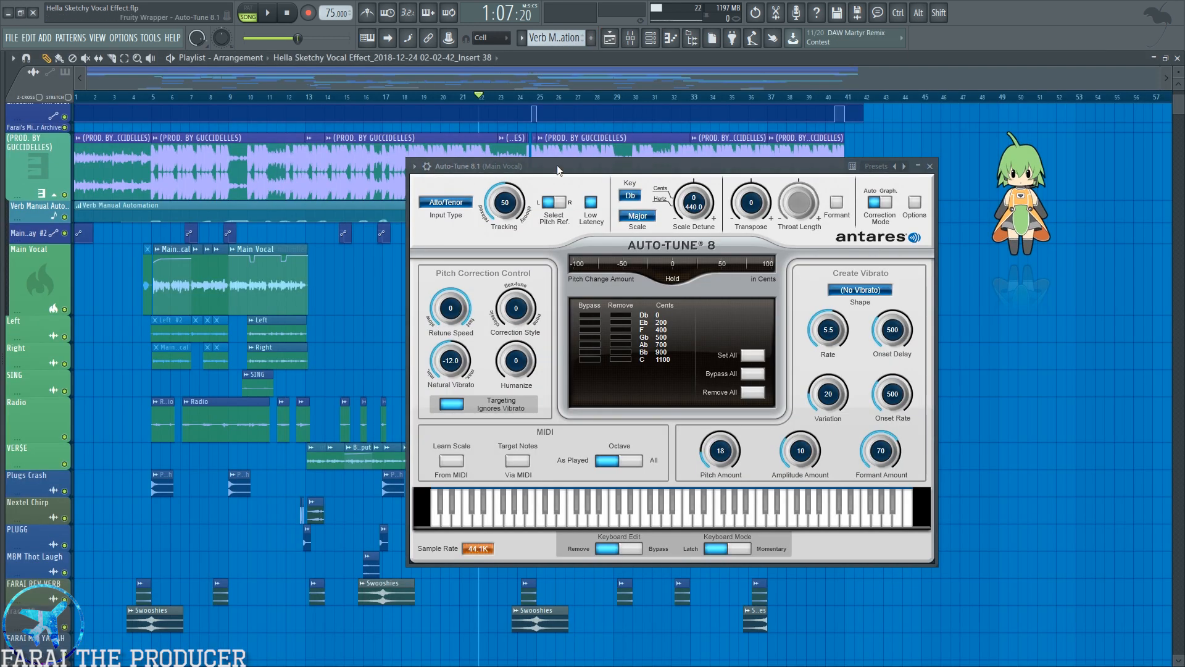
left_click(544, 99)
left_click_drag(739, 160, 637, 202)
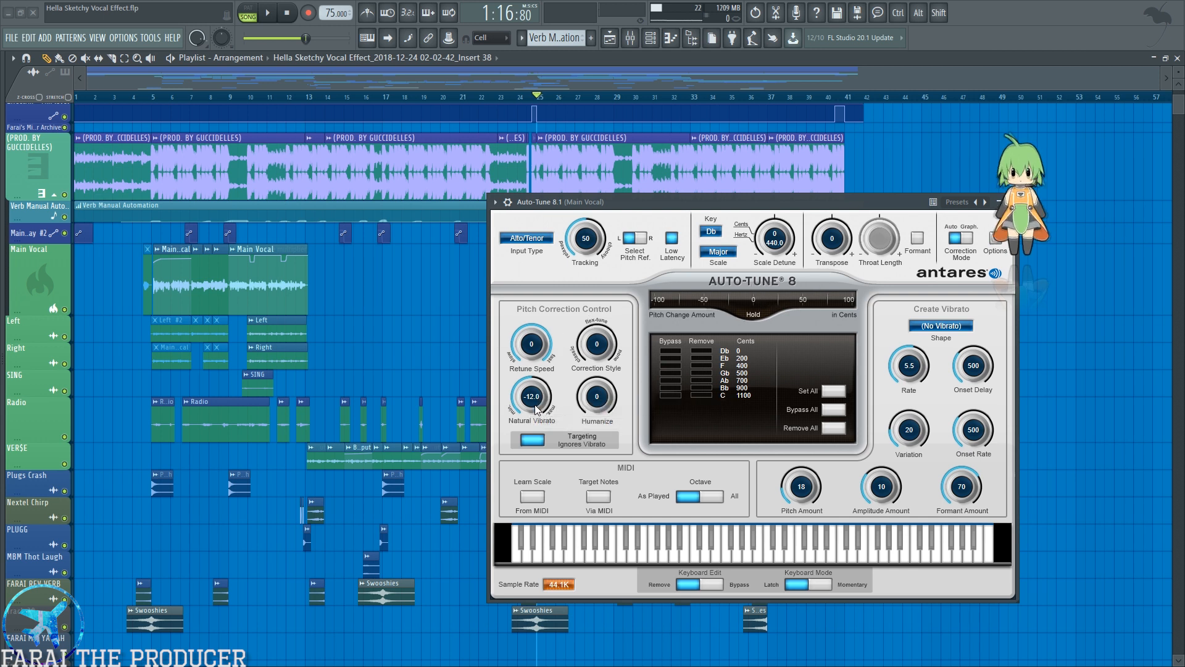
Switch Targeting Ignores Vibrato off and back on in the Main Vocal's Auto-Tune.
left_click(532, 440)
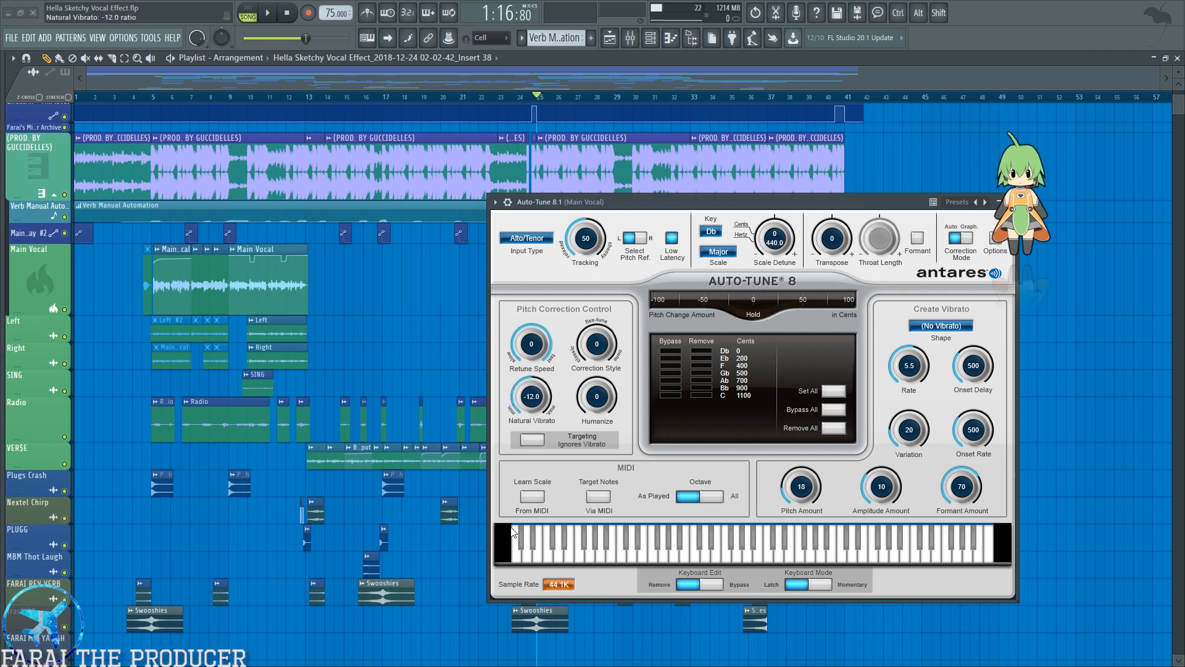
left_click(529, 442)
left_click_drag(532, 379, 560, 403)
left_click_drag(660, 203, 722, 241)
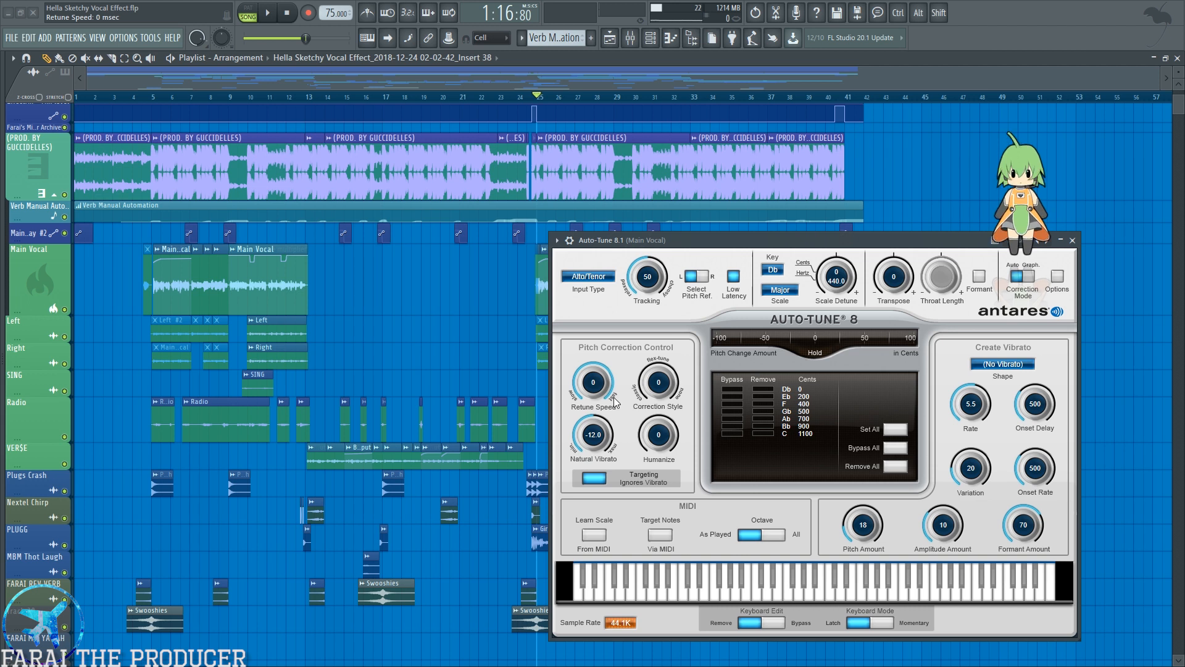
Save the project and close the Auto-Tune window to go back to the mixer.
key("ctrl+s")
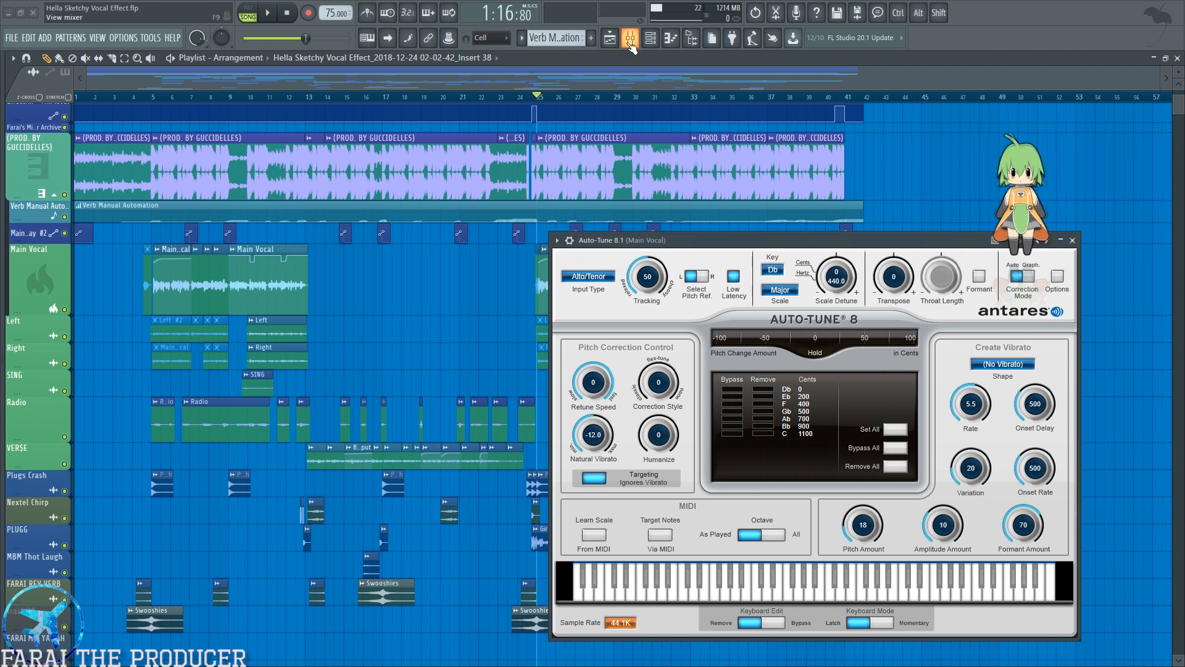
left_click_drag(803, 241, 682, 261)
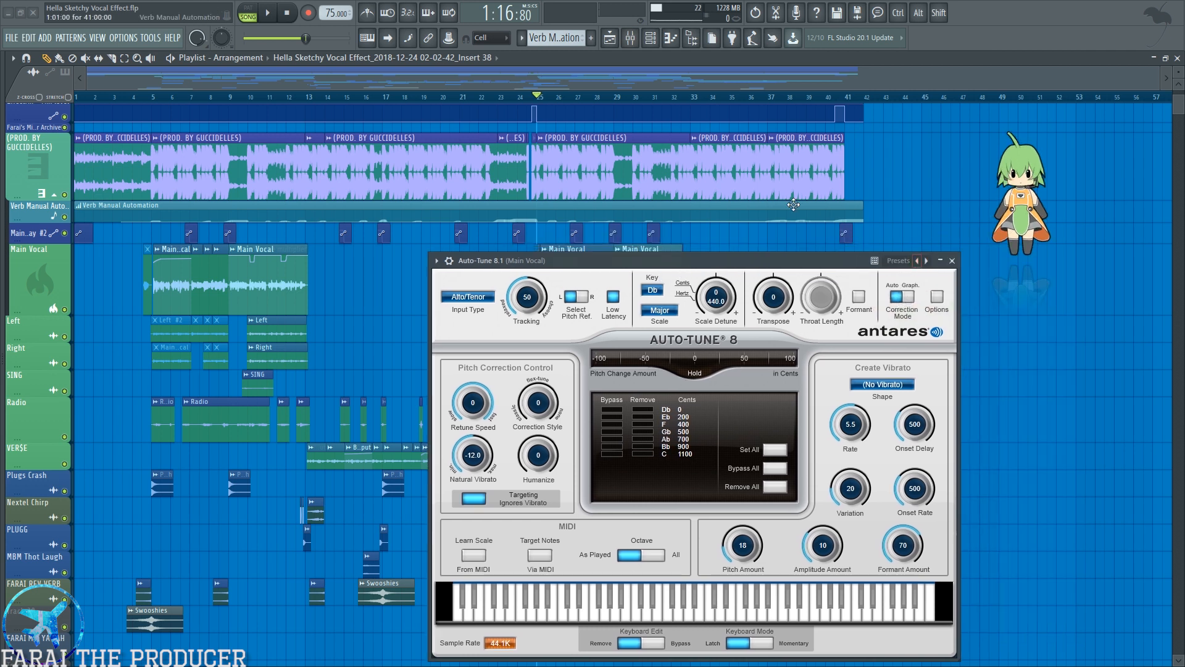
left_click(771, 175, "ctrl")
left_click(947, 248)
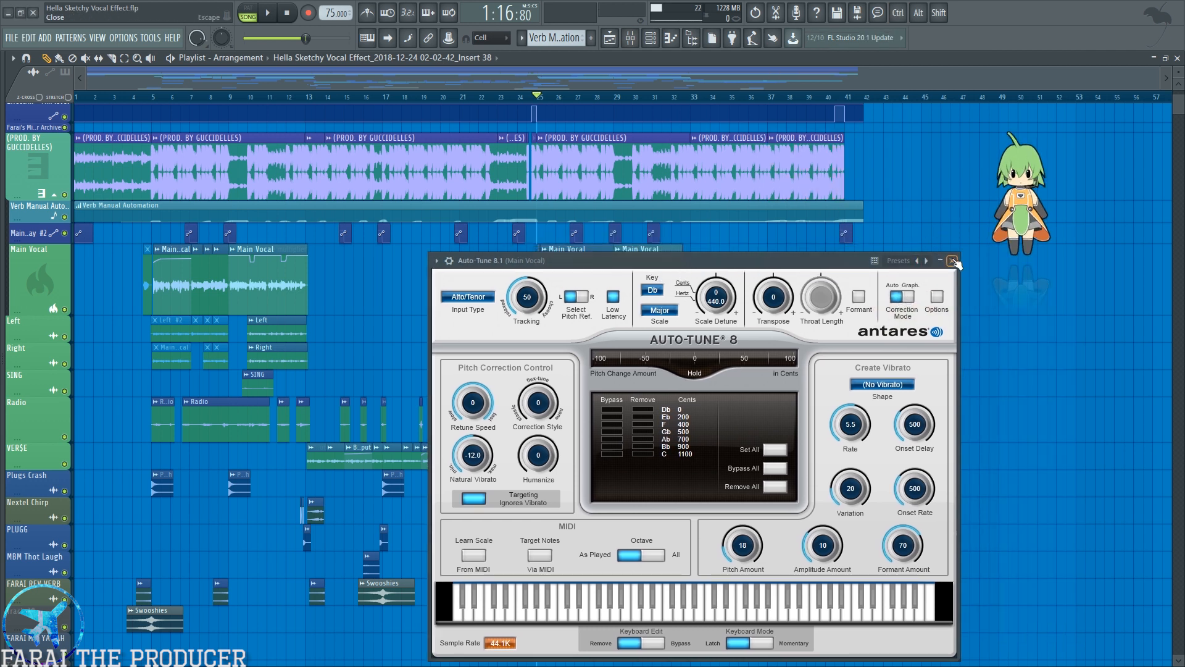
left_click(952, 261)
left_click(630, 37)
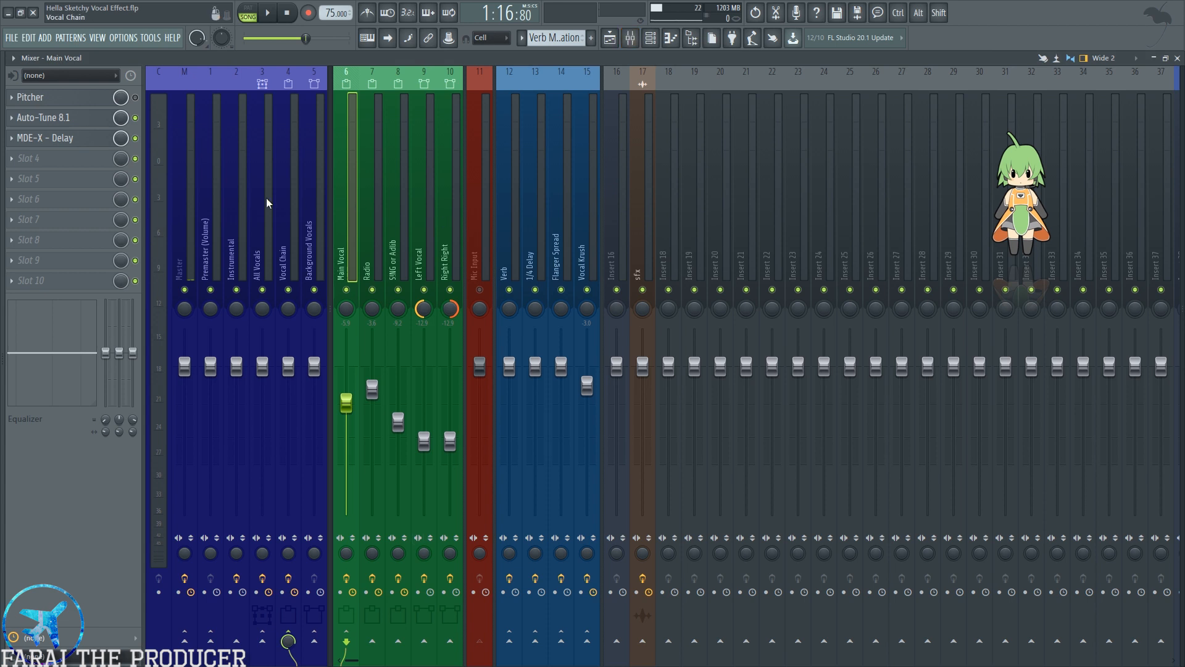
Open MDE-X - Delay on the Main Vocal track and audition it with the other green vocal tracks muted.
left_click(87, 139)
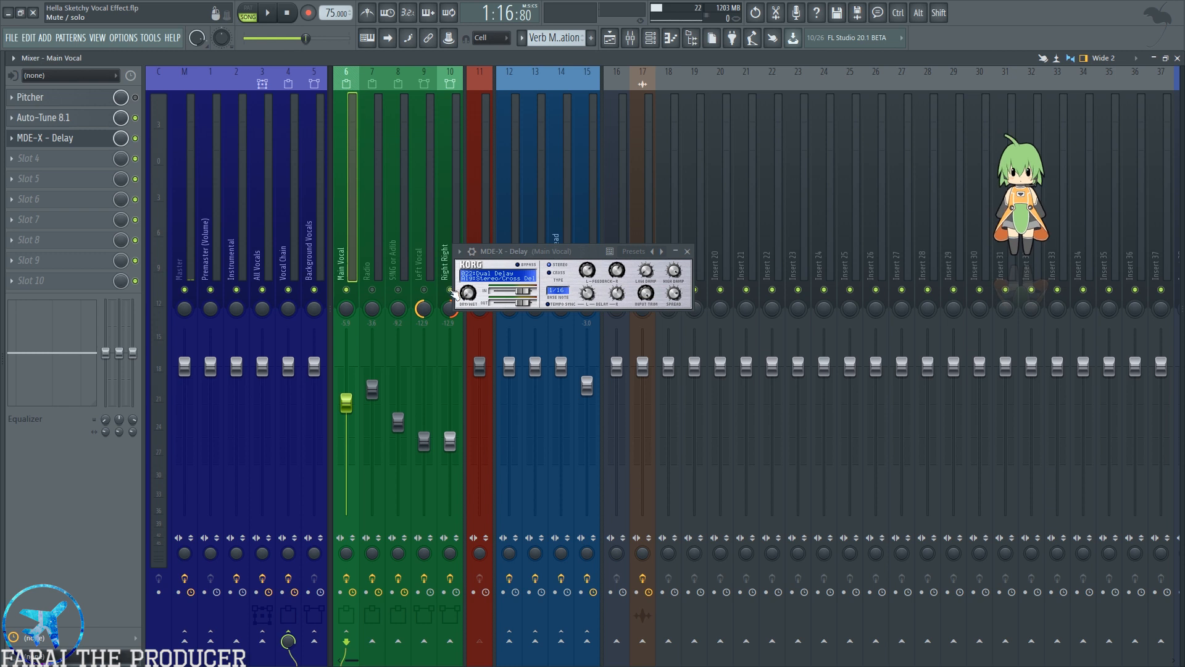
key("space")
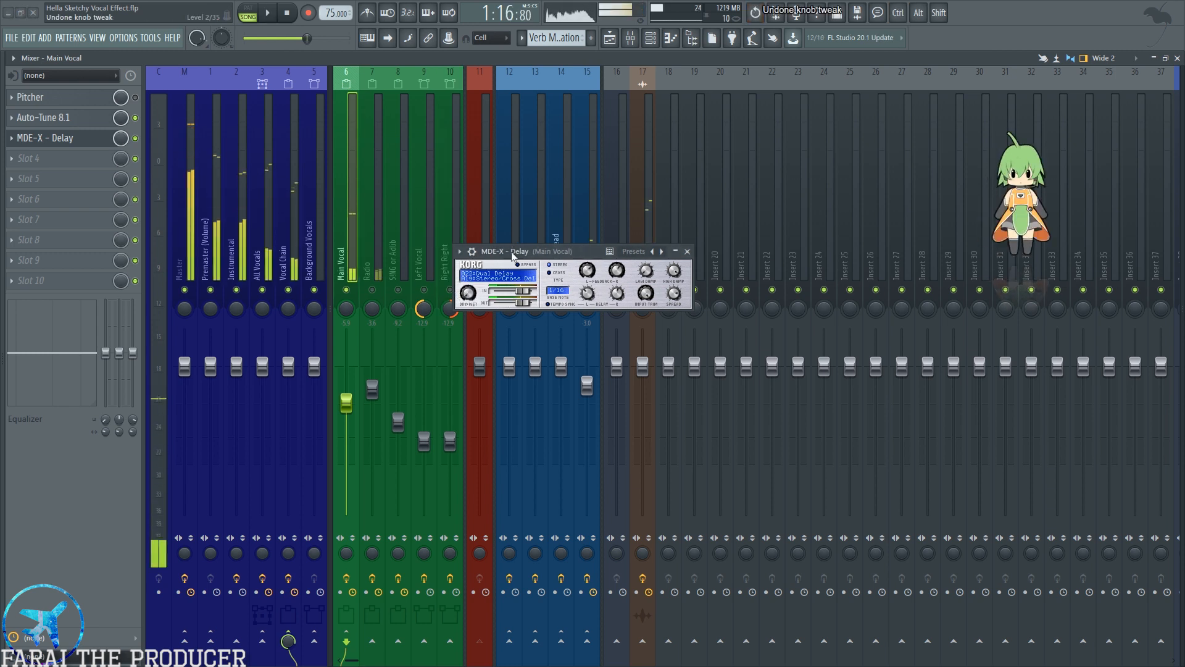
key("space")
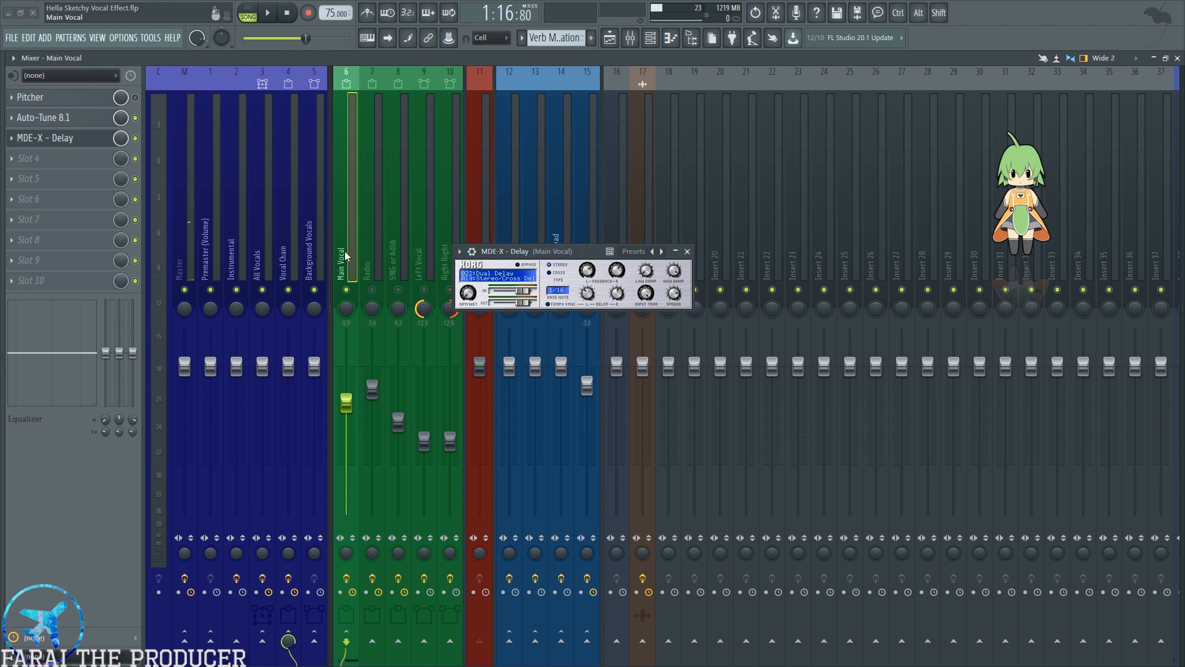
Compare the Vocal Chain's Fruity delay 2 with the Main Vocal's MDE-X - Delay side by side and close both plugins.
left_click(293, 254)
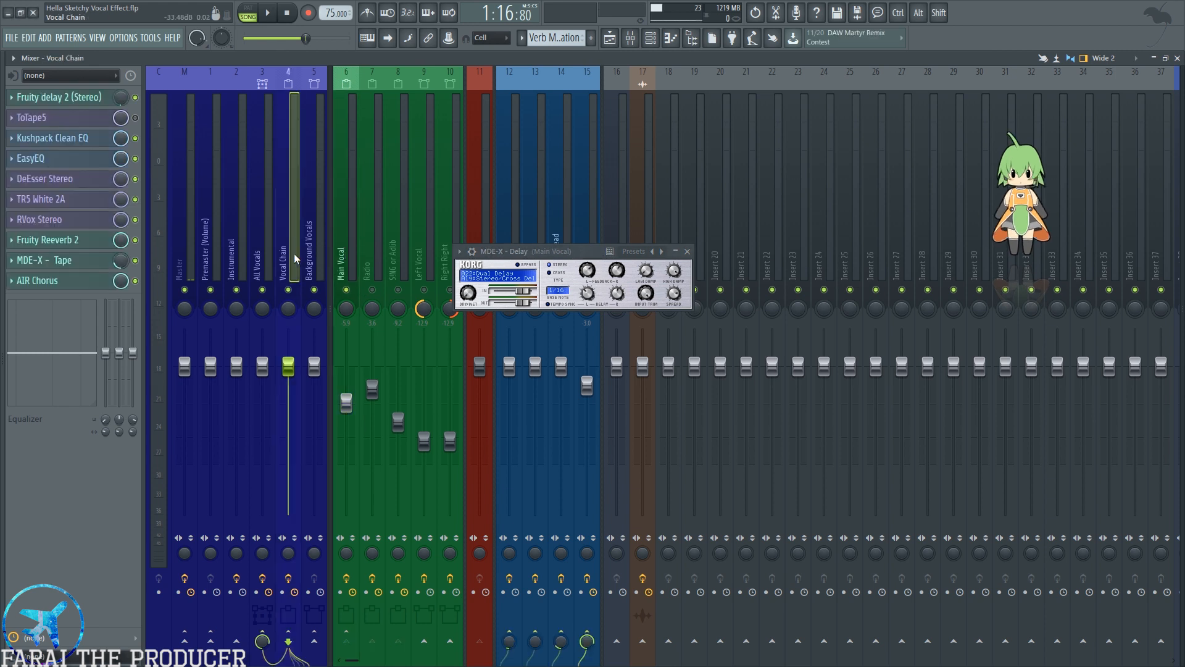
left_click(59, 97)
left_click_drag(518, 195, 519, 320)
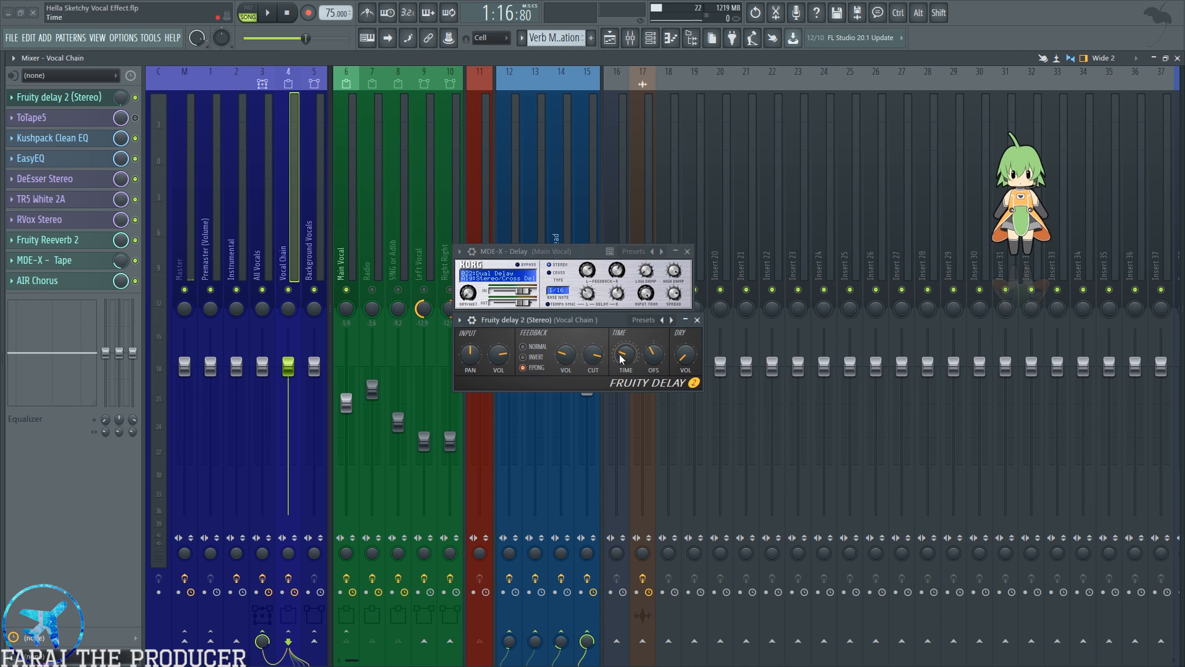
left_click_drag(565, 250, 577, 250)
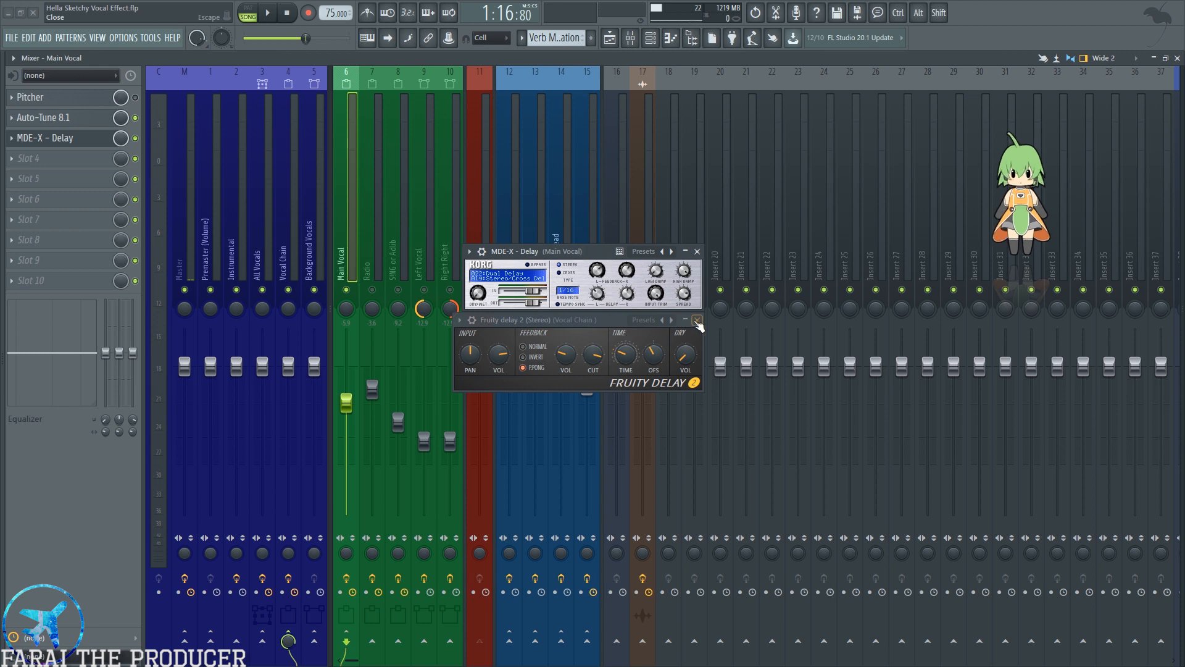
left_click(295, 205)
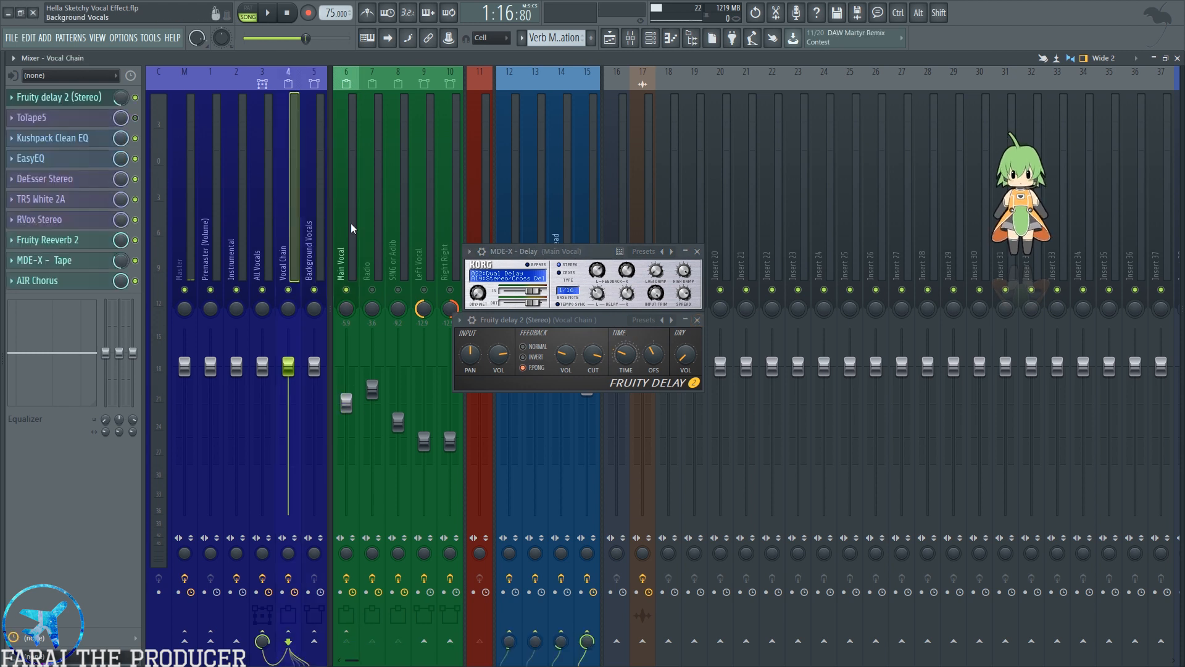
left_click(697, 320)
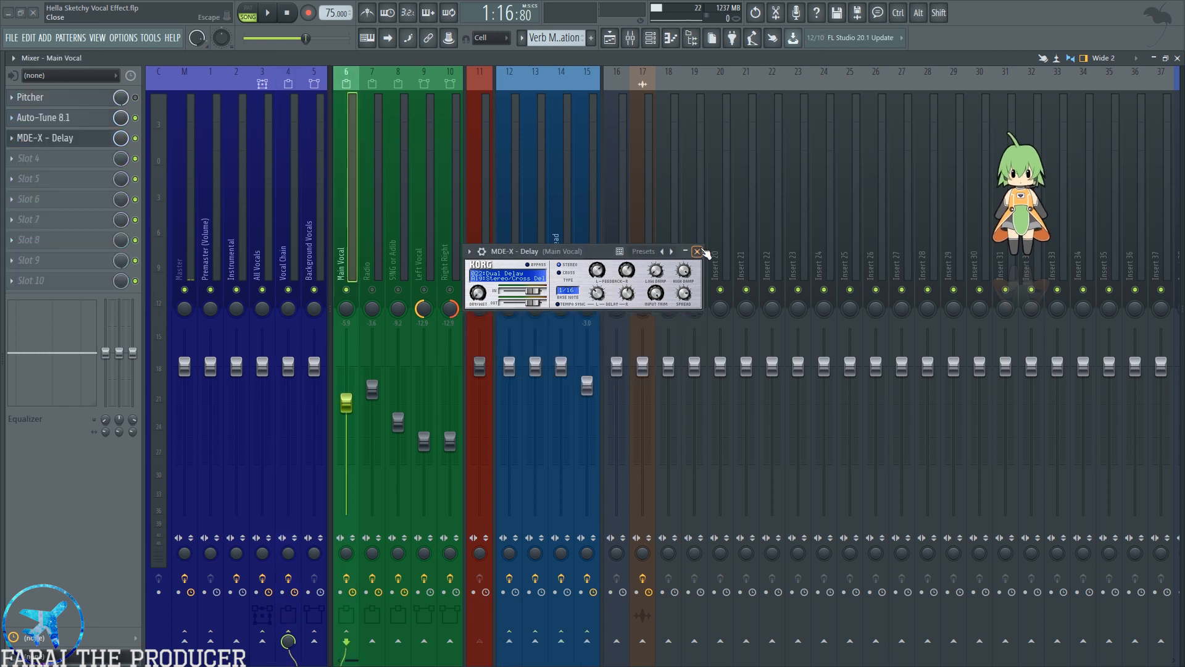
left_click(697, 251)
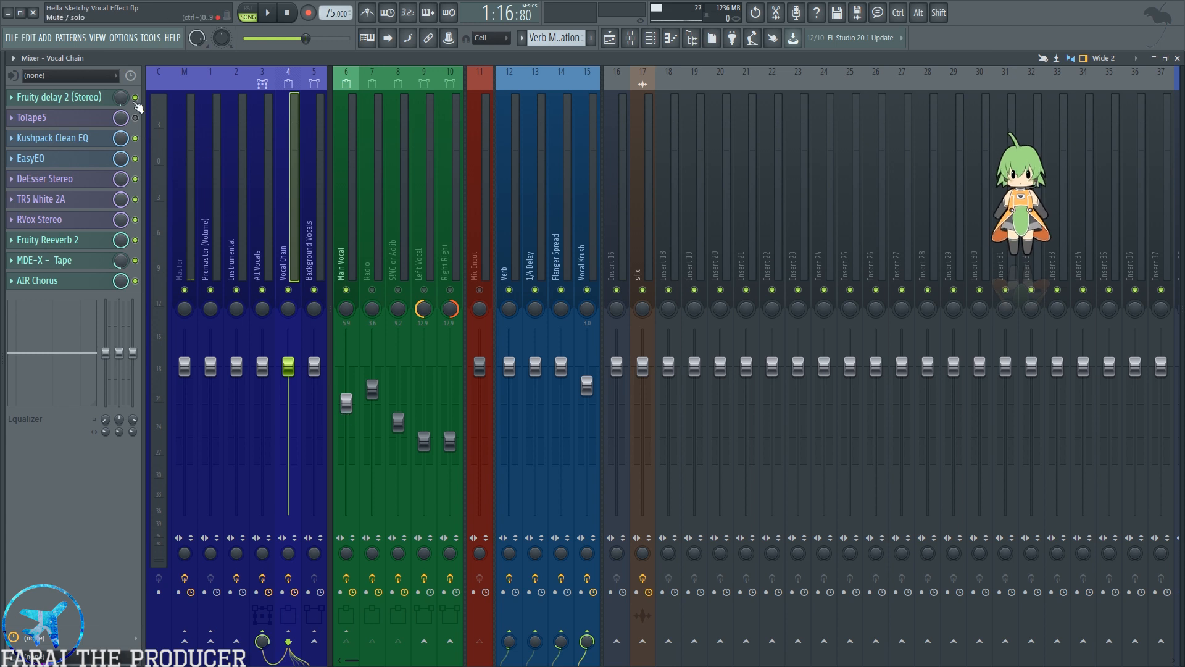
Solo the Main Vocal playlist track plus the [PROD. BY GUCCIDELLES] instrumental and audition them with the Vocal Chain effects bypassed.
left_click(609, 38)
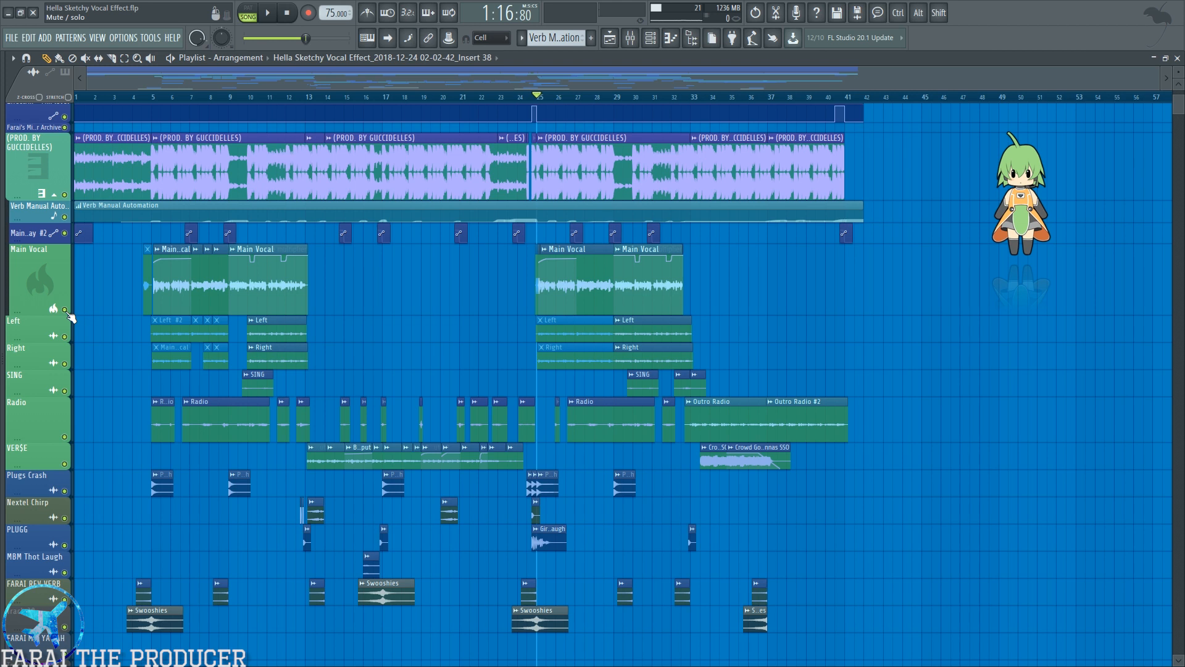
left_click(630, 37)
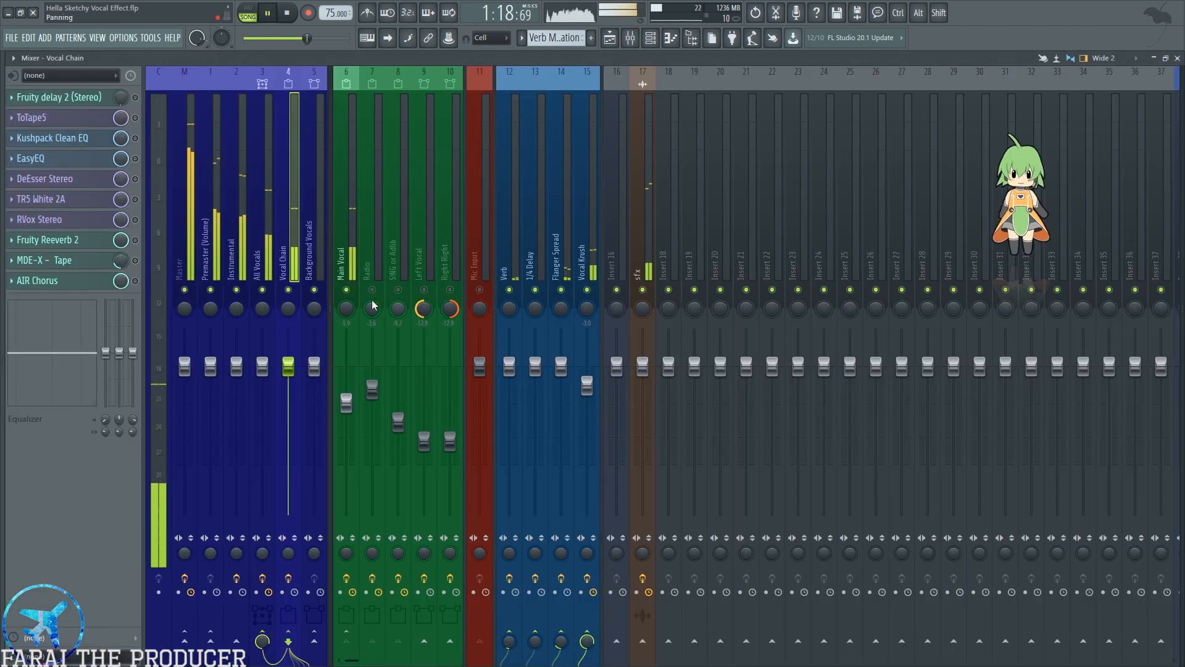
key("F5")
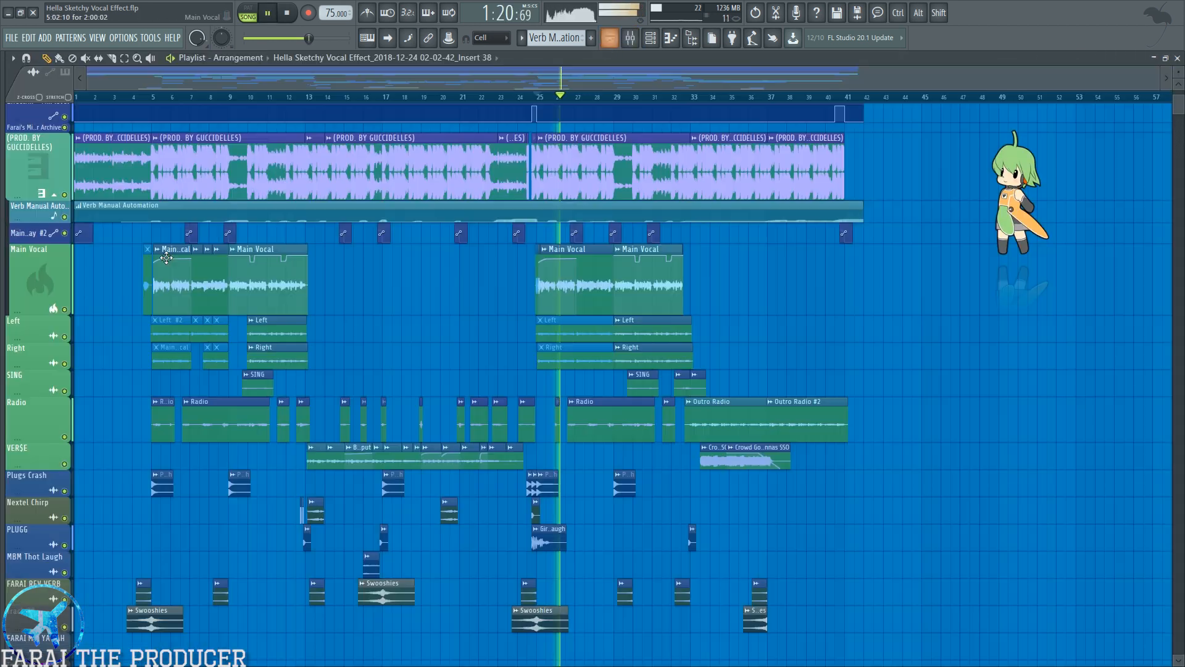
right_click(64, 309)
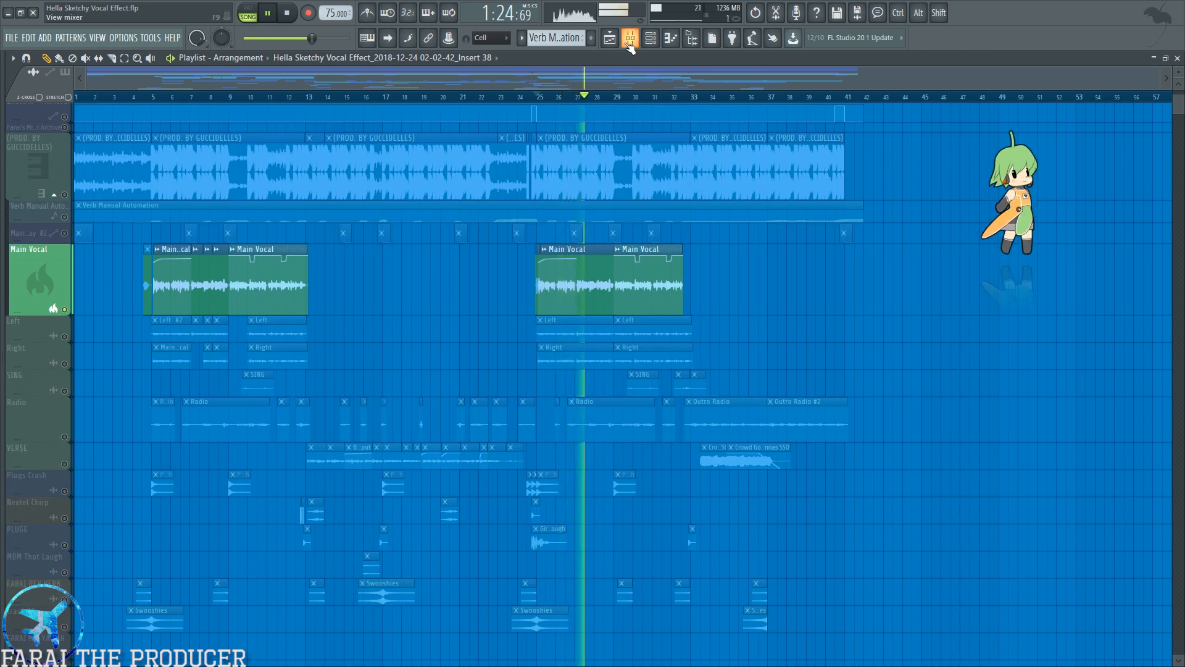
left_click(64, 195)
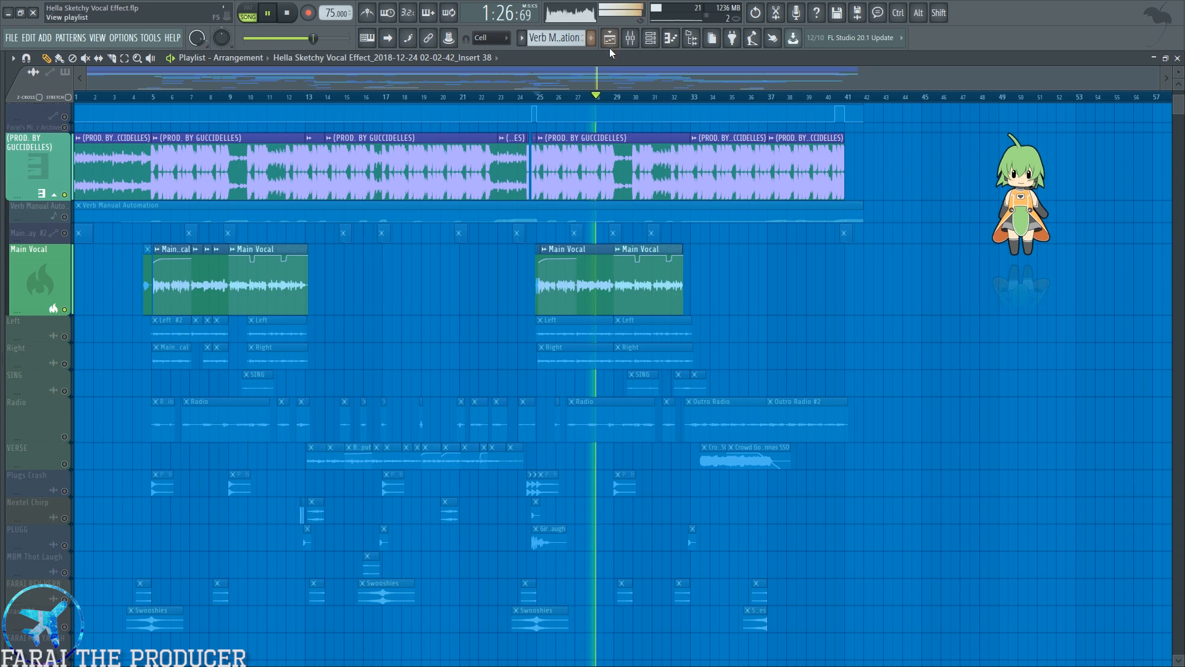
left_click(630, 38)
key("space")
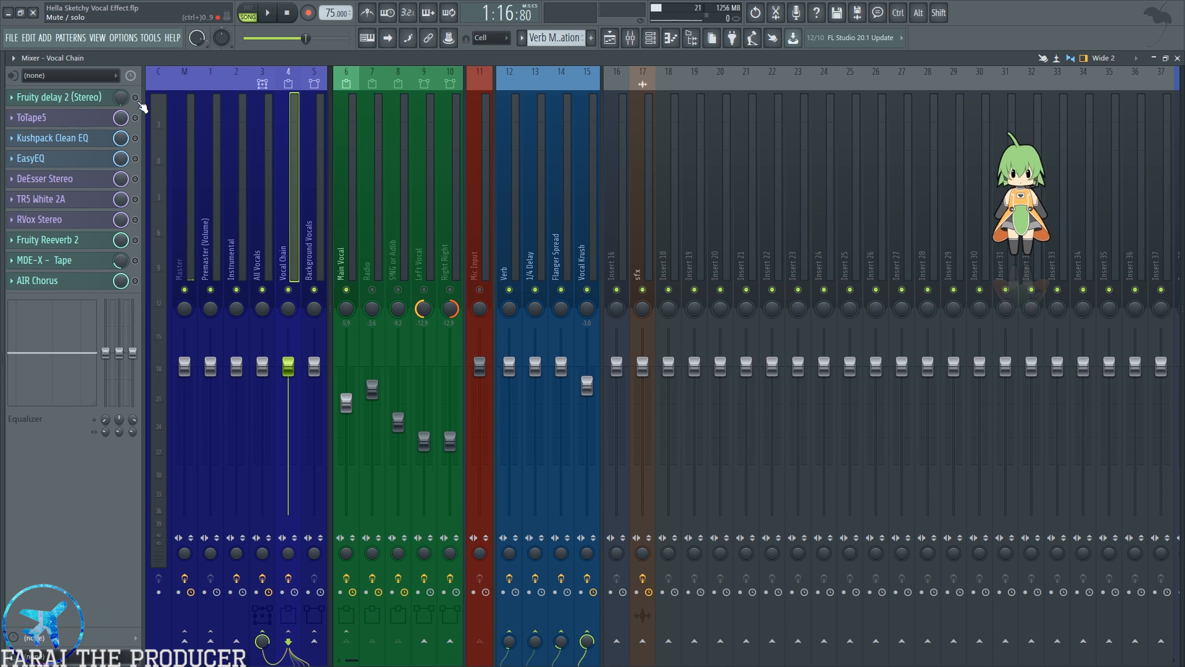
During playback, re-enable the Vocal Chain effects one by one from Fruity delay 2 through AIR Chorus, leaving ToTape5 off.
key("space")
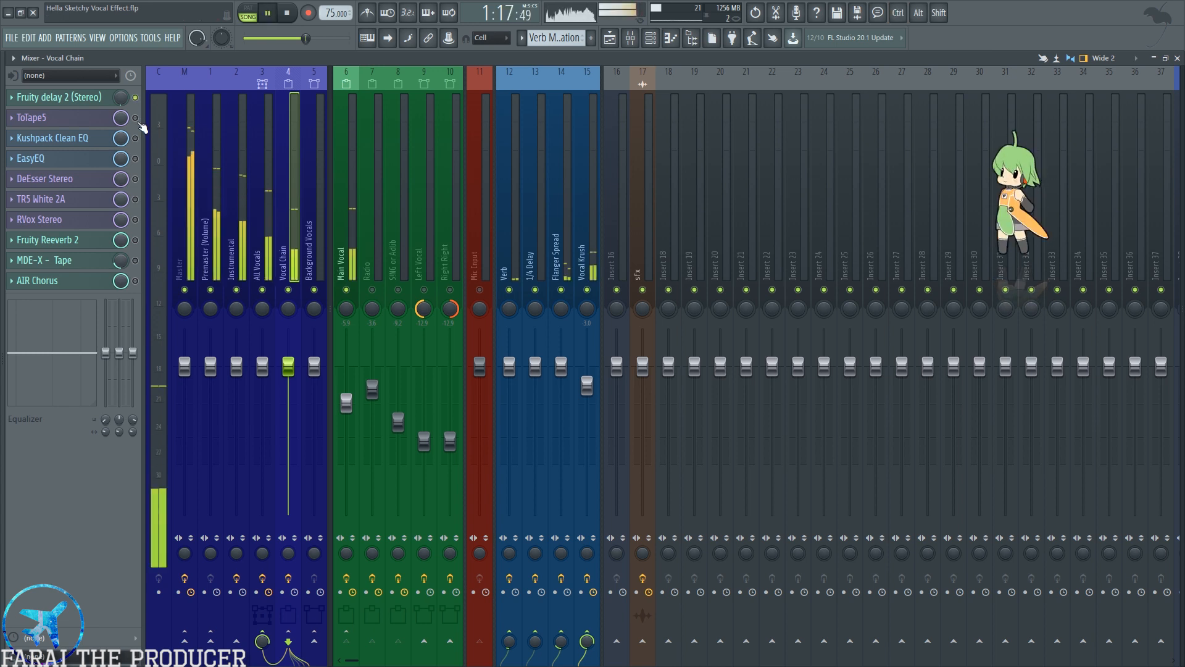
left_click(135, 138)
left_click(135, 158)
left_click(135, 178)
left_click(136, 199)
left_click(135, 220)
left_click(135, 240)
left_click(135, 260)
left_click(136, 281)
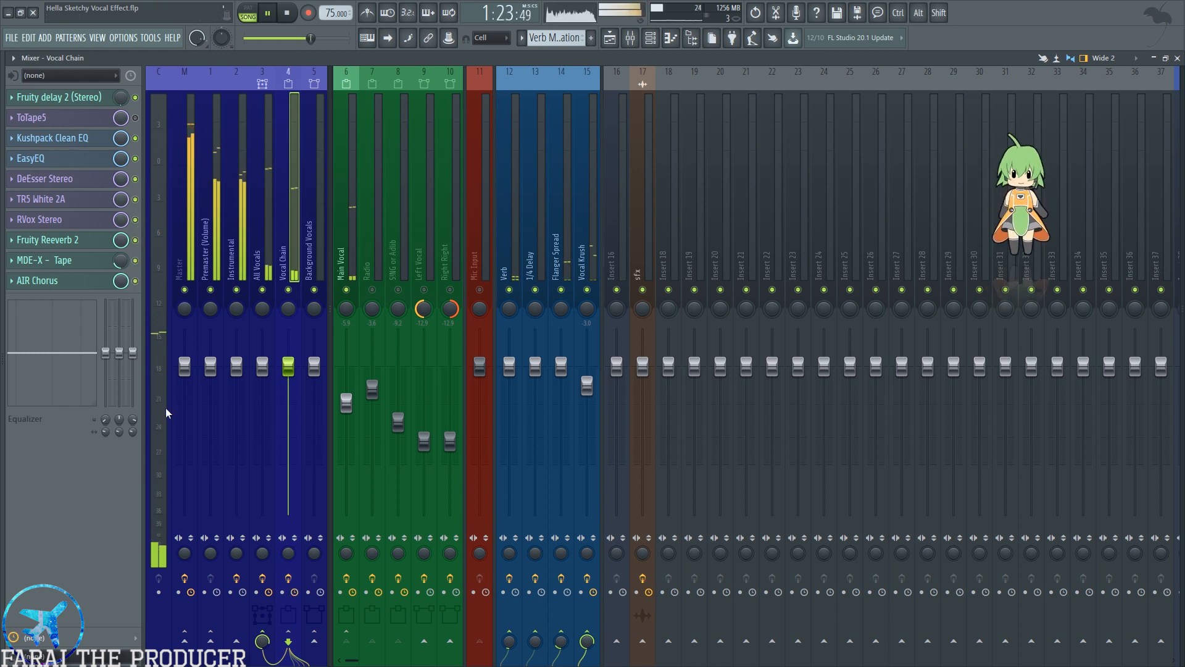
Stop the playback, undo the Main Vocal solo in the playlist and go back to the mixer.
left_click(610, 39)
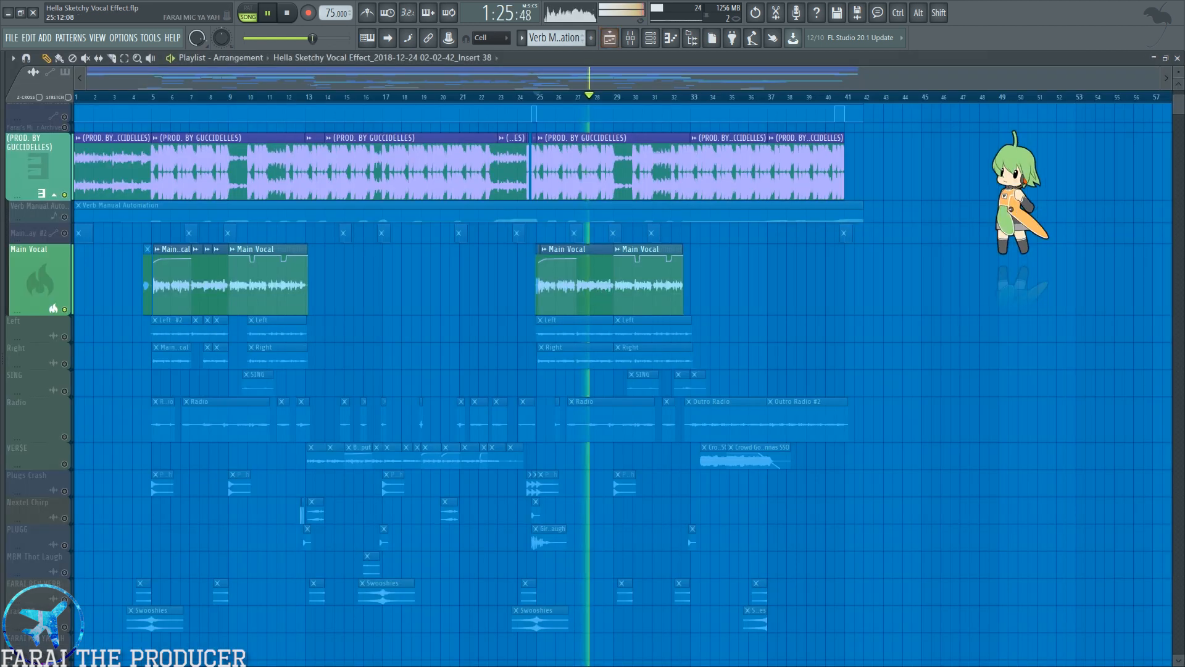
left_click(636, 41)
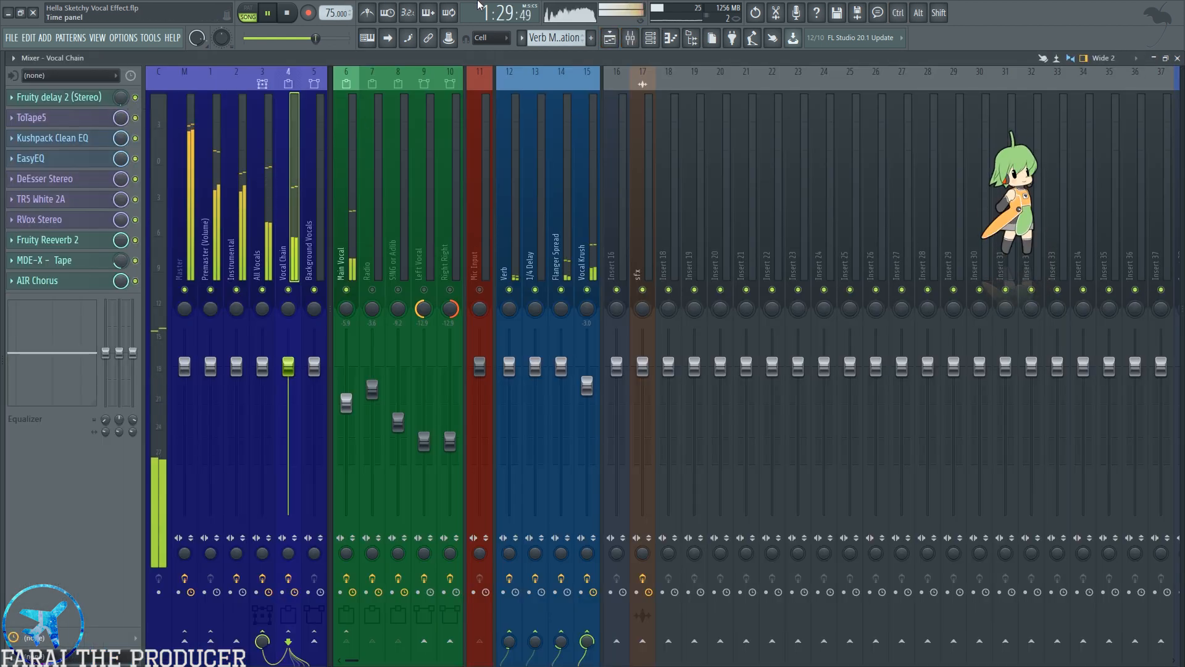
key("space")
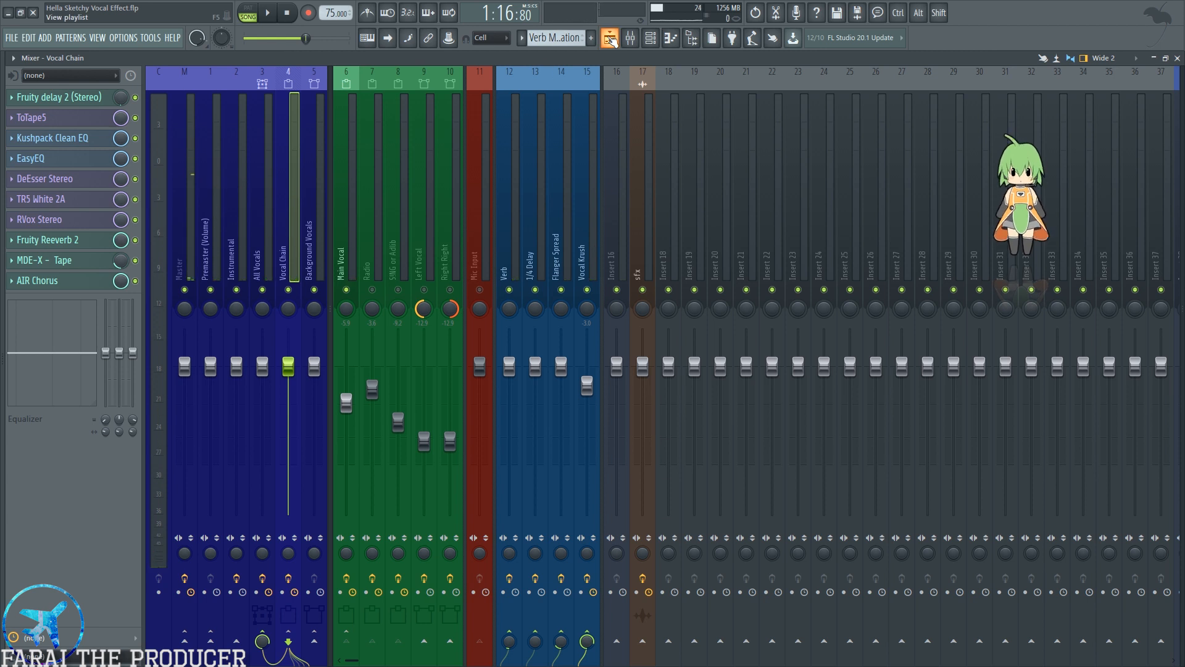
left_click(610, 39)
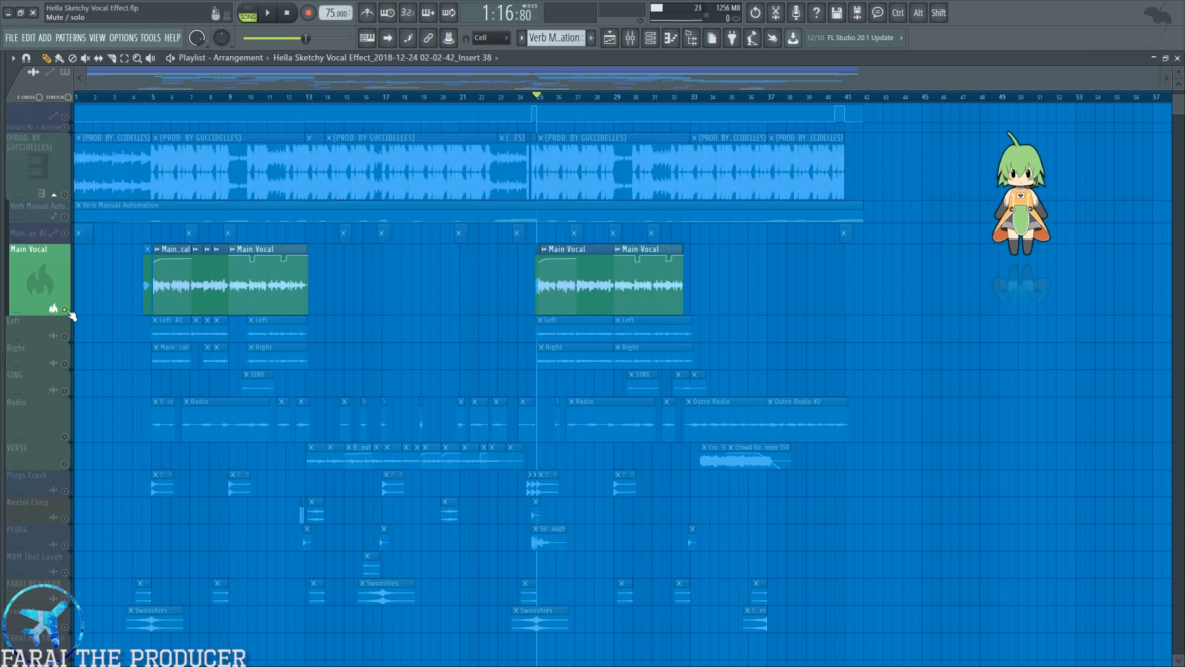
right_click(65, 310)
left_click(631, 38)
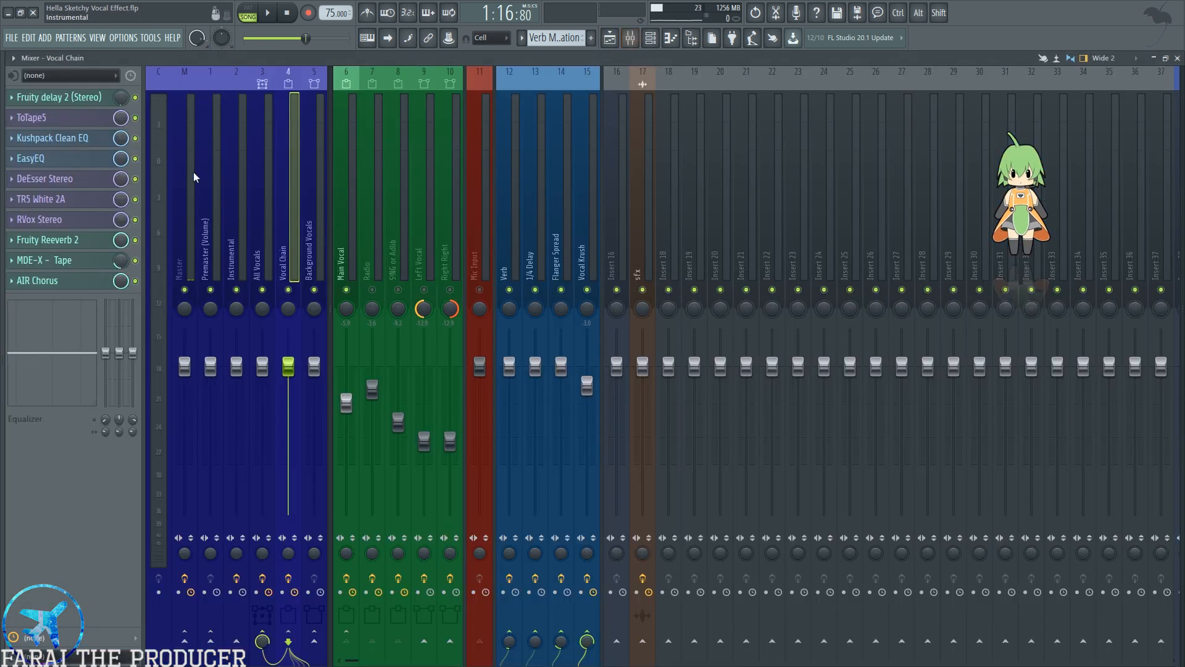
Open Kushpack Clean EQ and EasyEQ on the Vocal Chain track and enlarge the Clean EQ to inspect its curve.
left_click(67, 139)
left_click(44, 158)
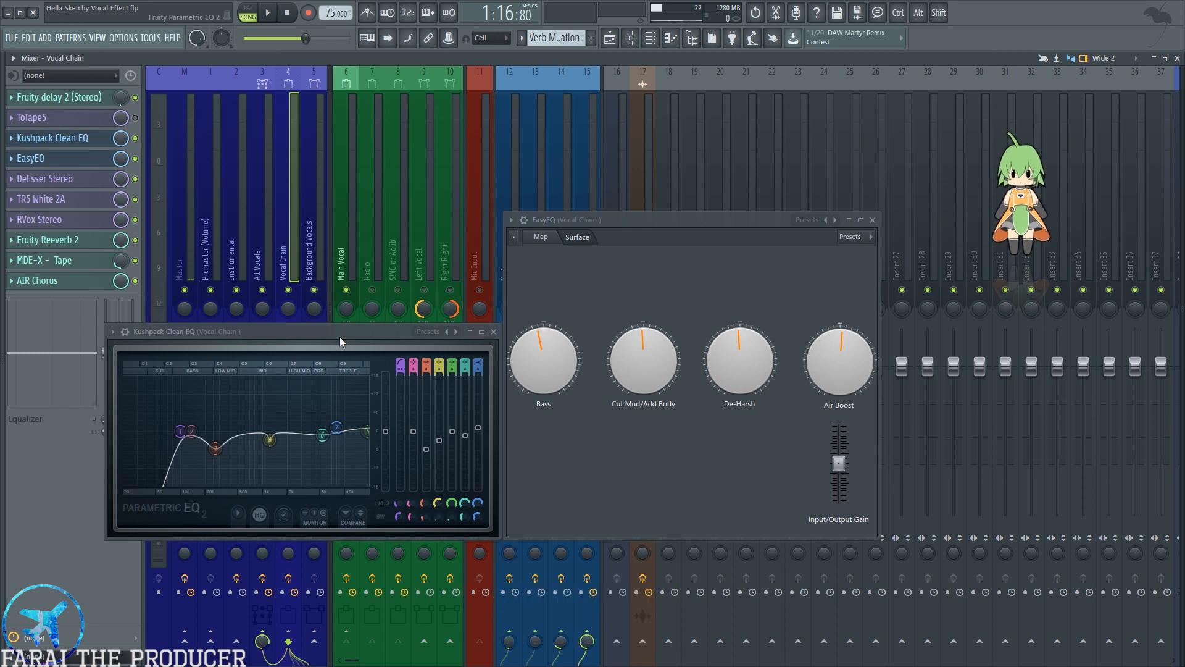
left_click(470, 332)
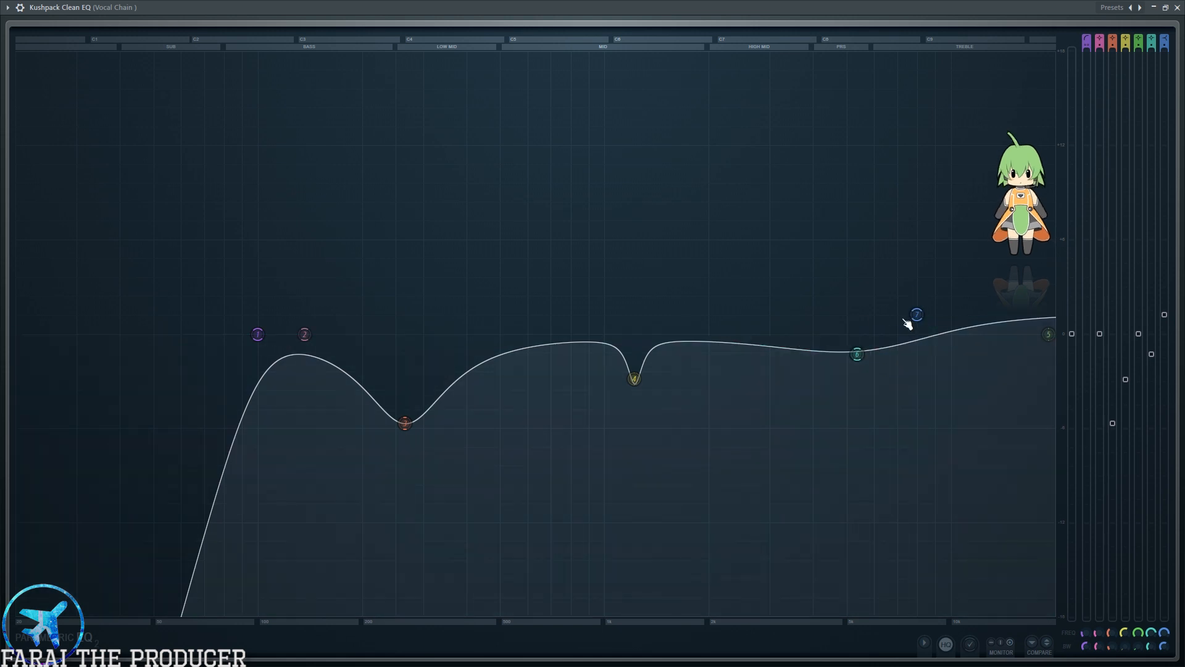
Try a strong boost on band 7 of the Kushpack Clean EQ, undo it and restore the EQ to its normal size.
mouse_move(915, 325)
left_click_drag(1165, 316, 1165, 222)
key("ctrl+z")
left_click(1166, 8)
Try a strong Air Boost in EasyEQ, undo it and set the knob just slightly above its centre position.
left_click_drag(608, 219, 607, 219)
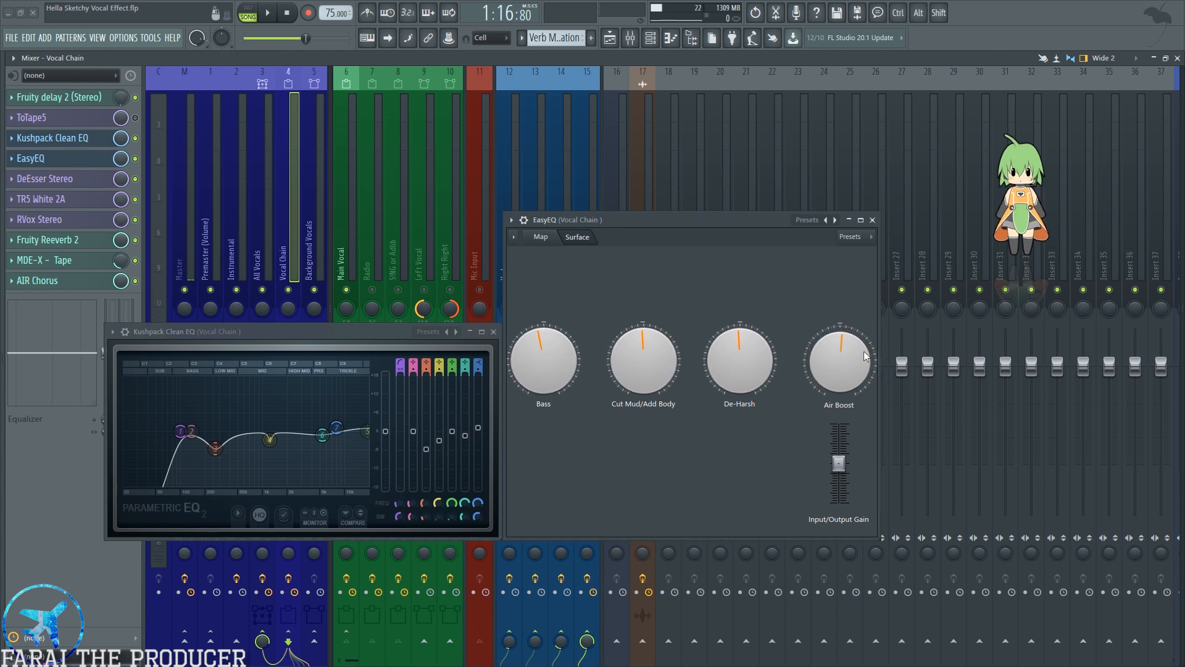
mouse_move(255, 332)
left_mouse_down()
mouse_move(255, 321)
mouse_move(254, 334)
left_mouse_up()
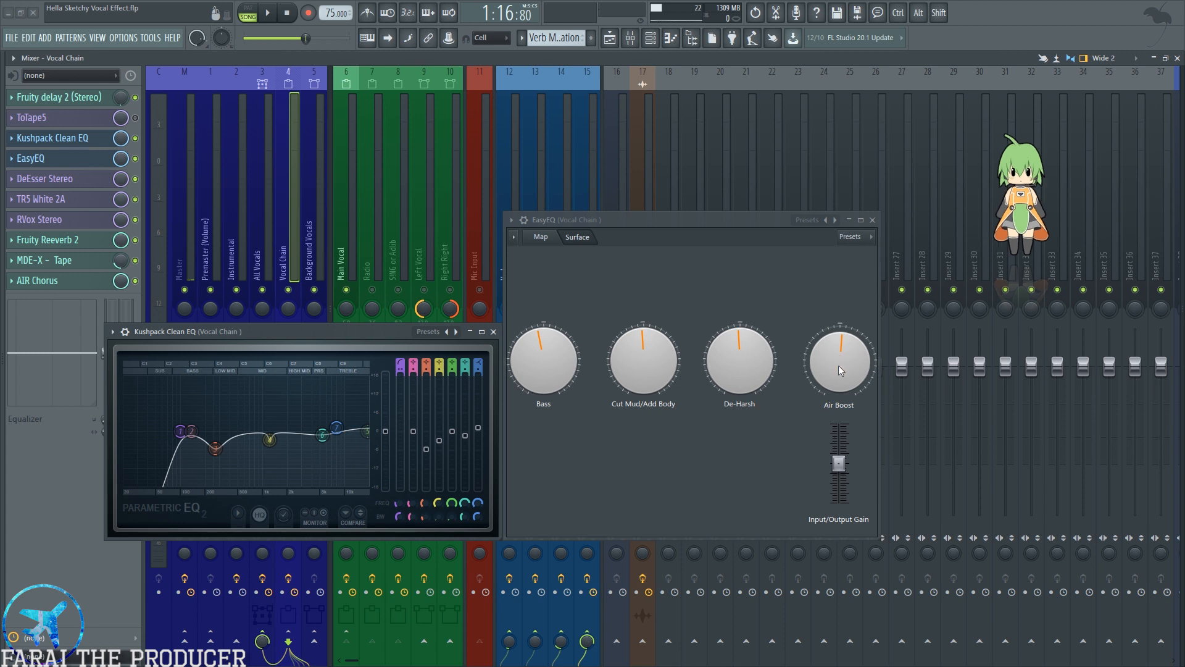
left_click_drag(838, 367, 747, 227)
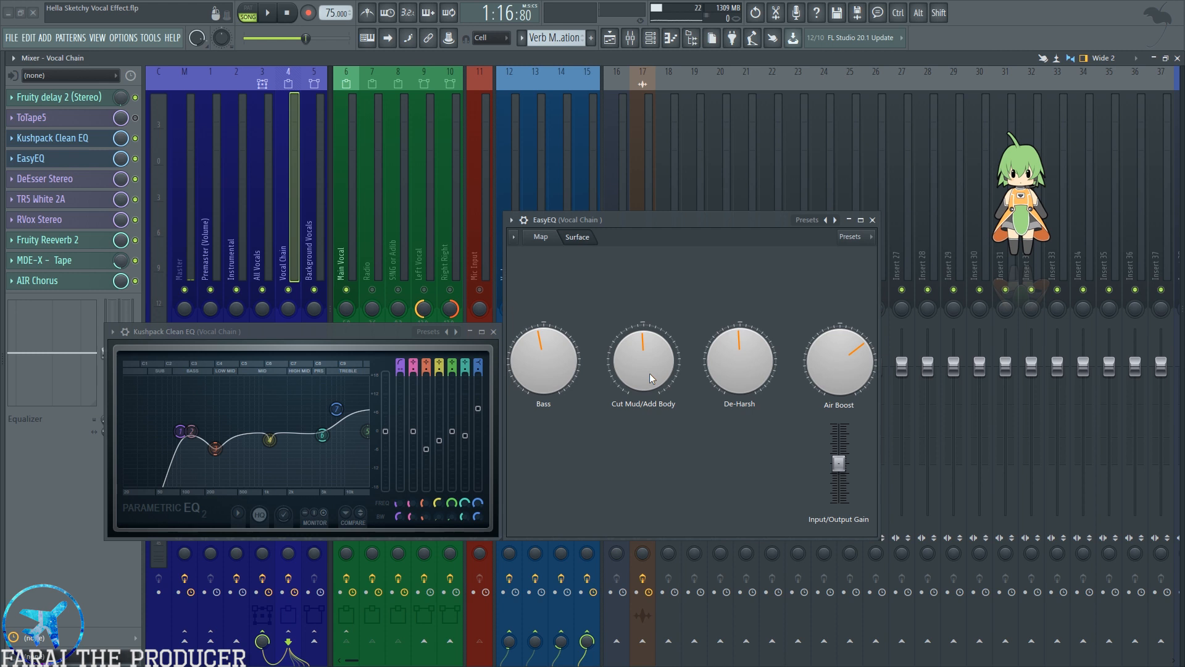
key("ctrl+z")
left_click_drag(832, 379, 832, 395)
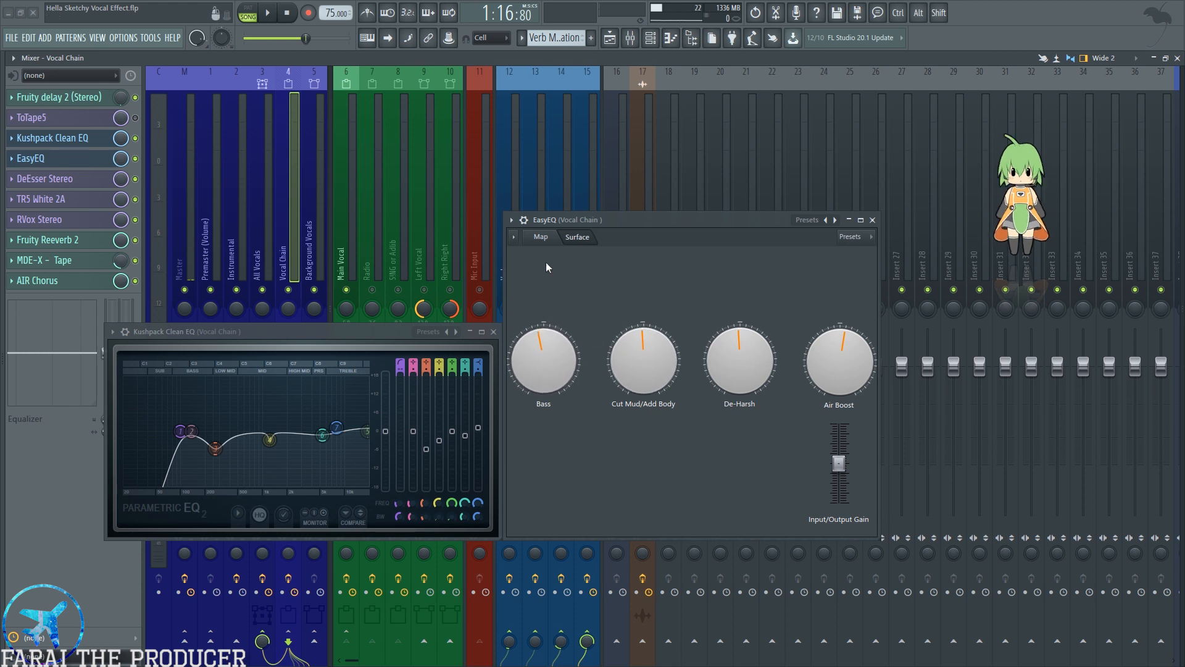
Audition the vocals with both EQs open, stop the playback and close Kushpack Clean EQ and EasyEQ.
key("space")
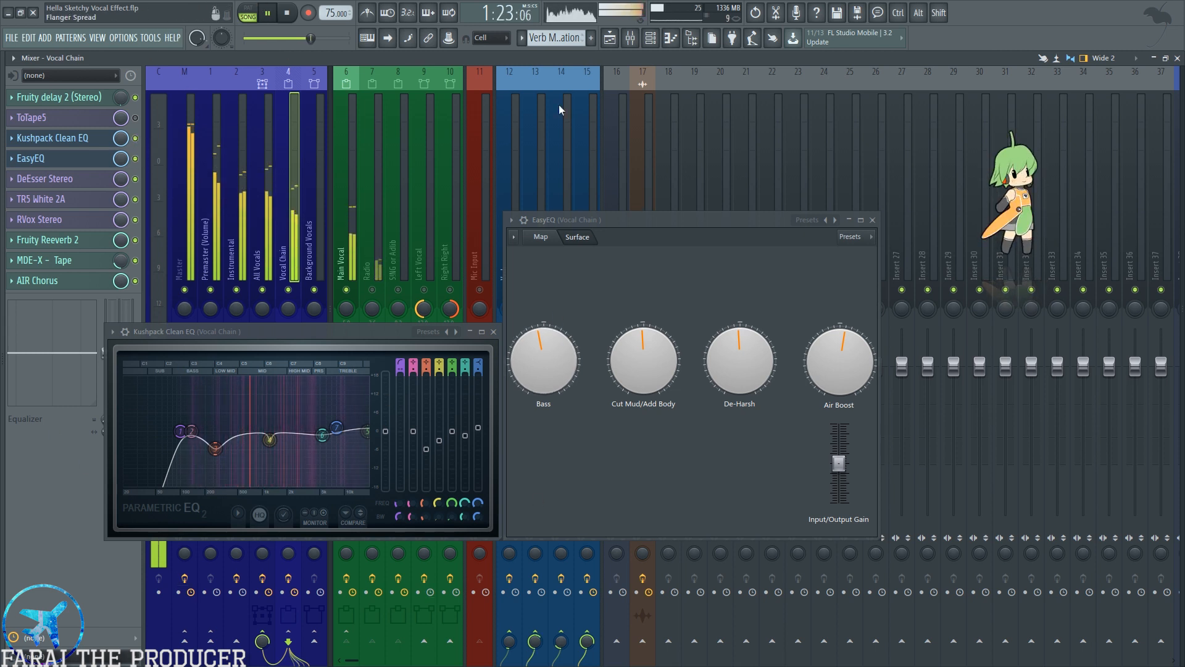
key("space")
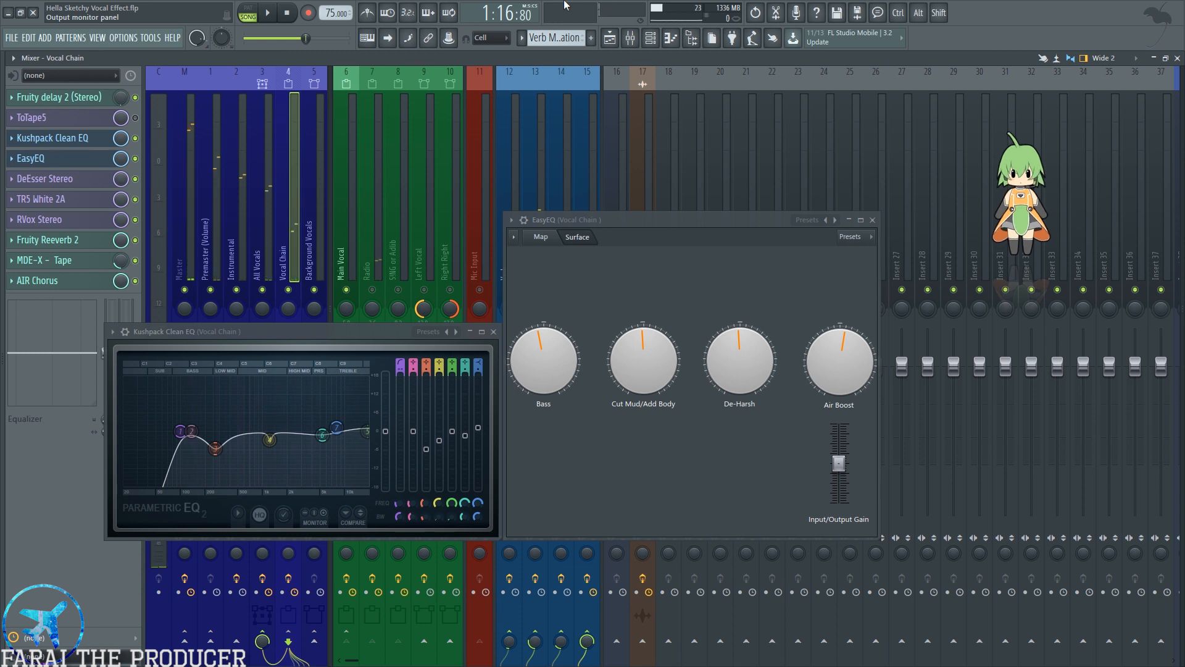
left_click(494, 332)
left_click(872, 219)
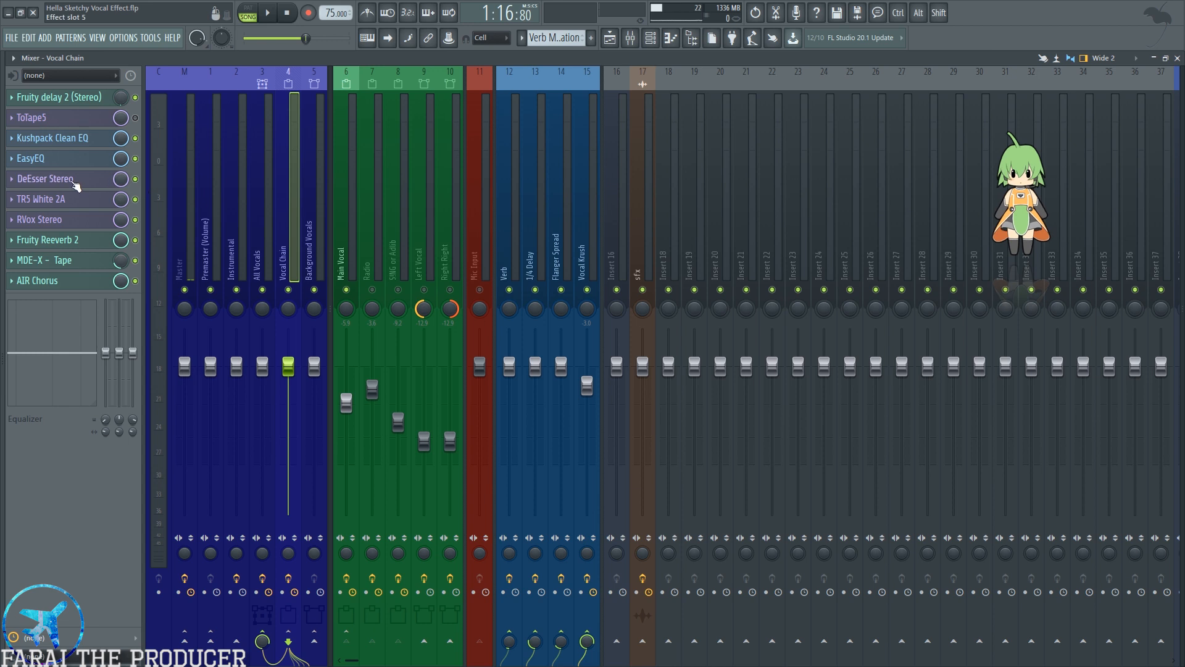
Open DeEsser Stereo and TR5 White 2A on the Vocal Chain, arrange them one above the other and watch their meters during playback.
left_click(56, 179)
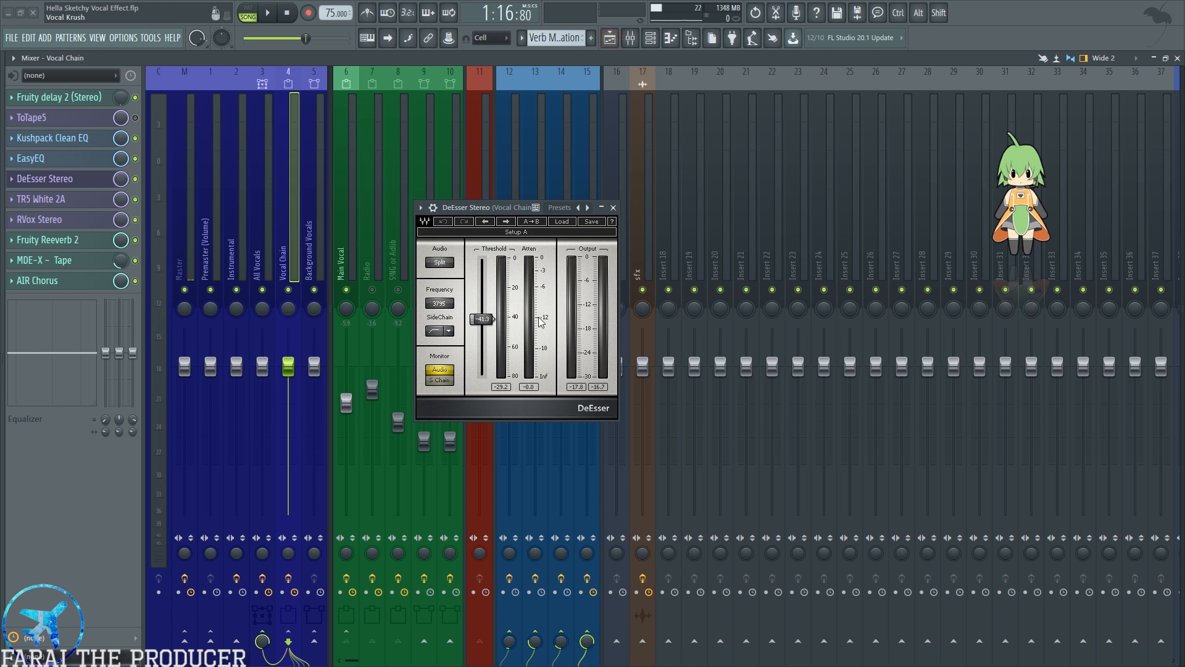
left_click(43, 199)
key("space")
left_click_drag(483, 210, 547, 429)
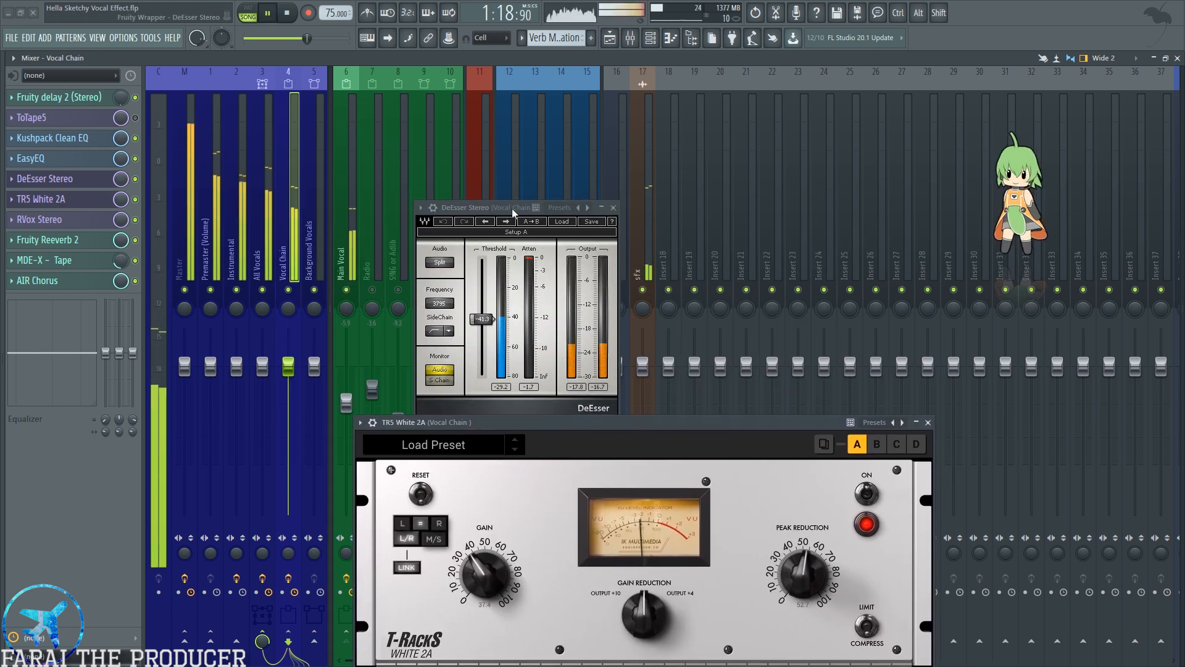
left_click_drag(520, 208, 538, 172)
left_click_drag(557, 422, 531, 395)
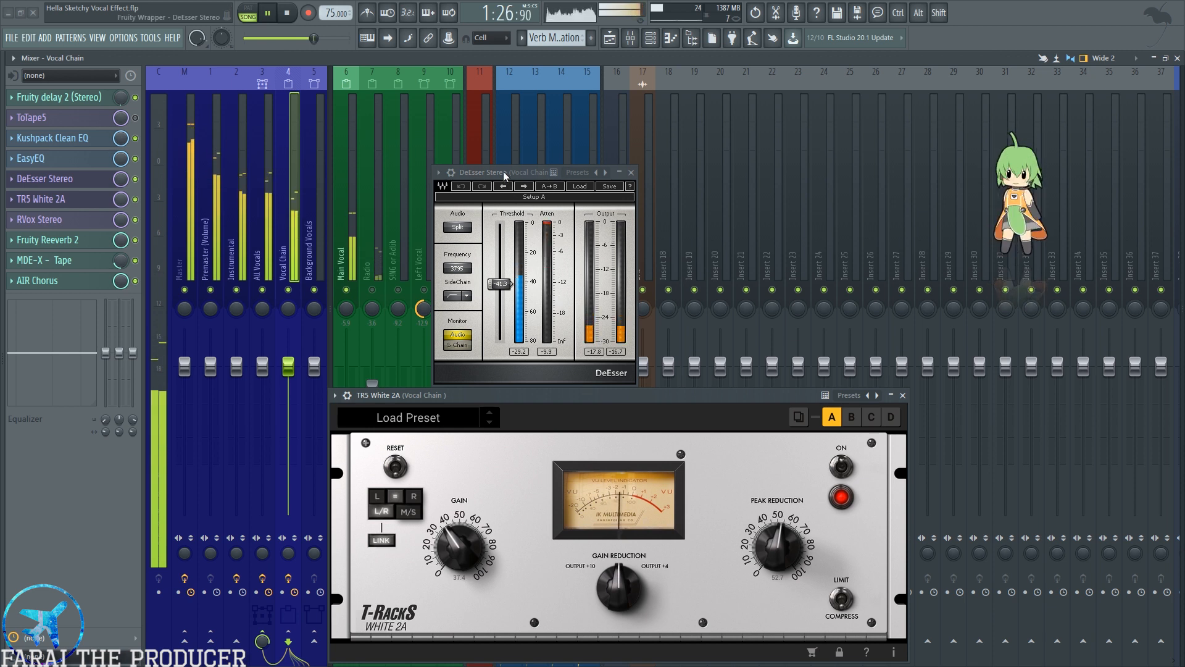
key("space")
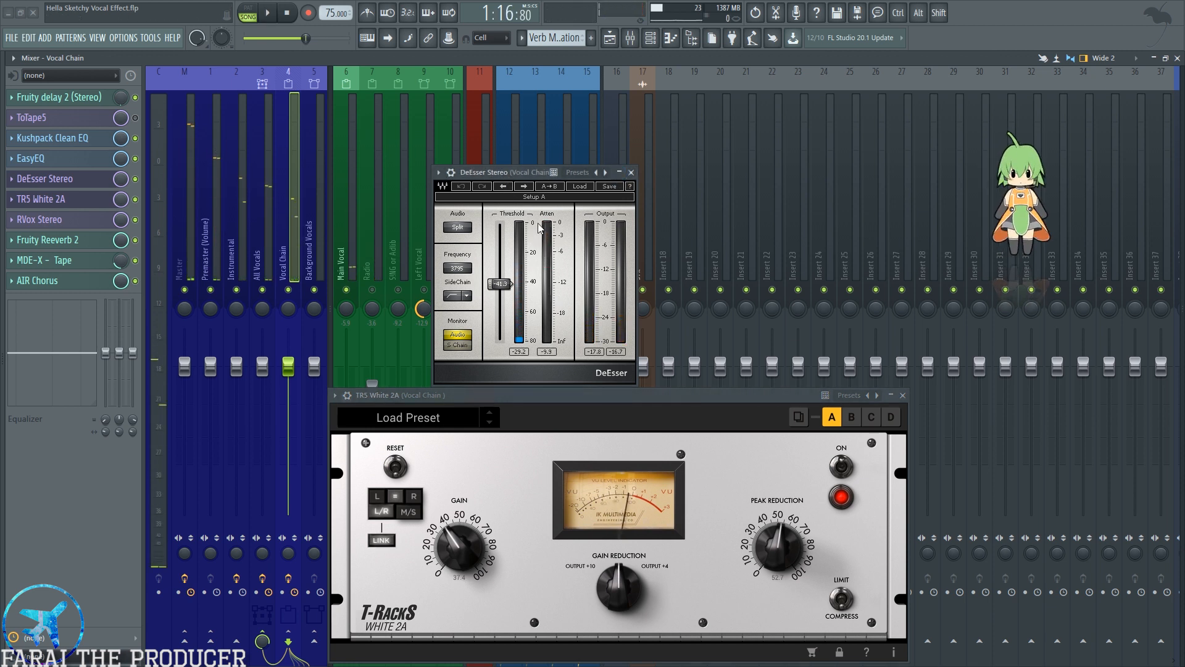
Close the DeEsser and move the TR5 White 2A compressor to the middle of the mixer for inspection.
left_click(630, 173)
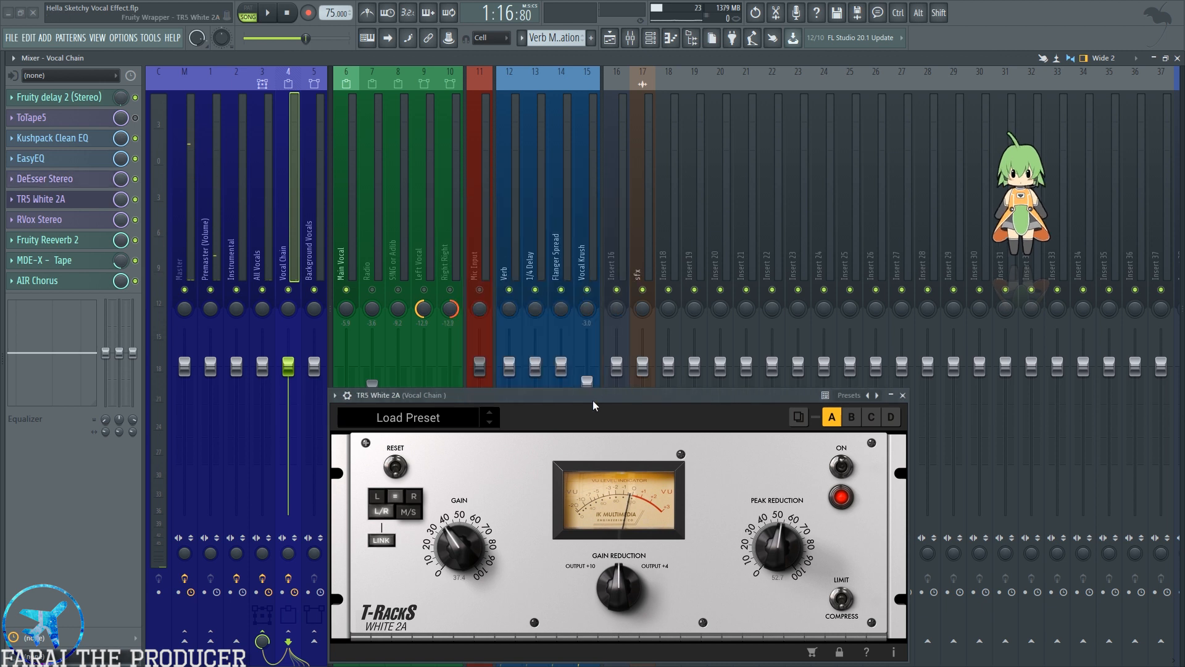
left_click_drag(592, 405, 573, 255)
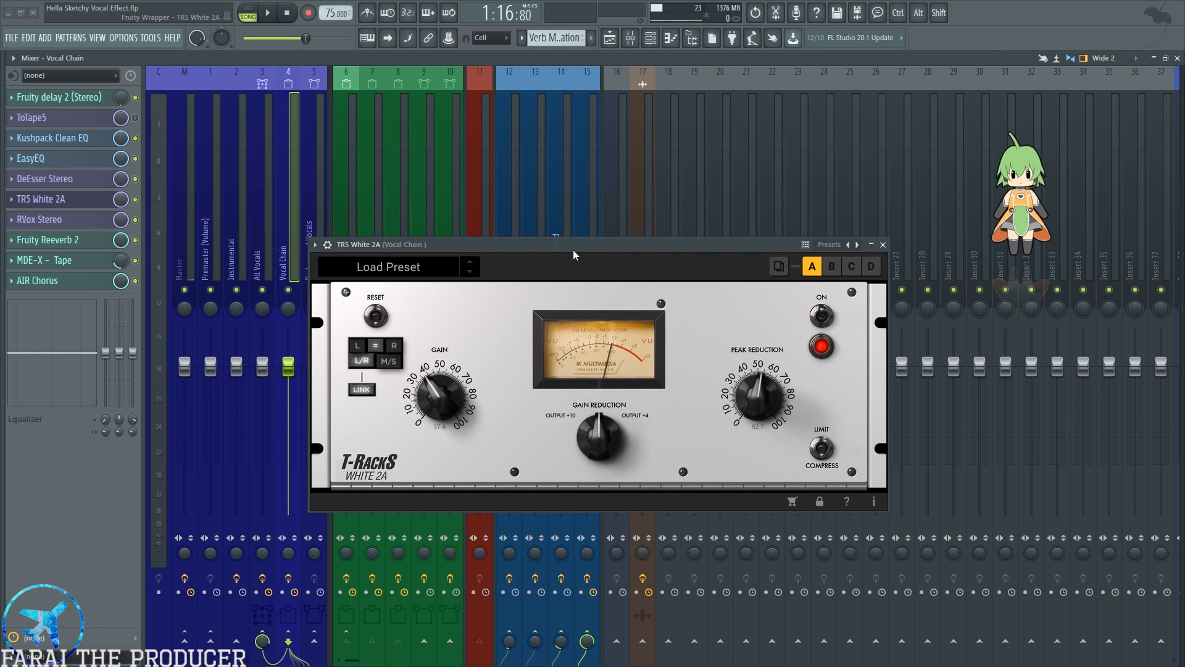
mouse_move(573, 253)
left_mouse_down()
mouse_move(569, 242)
mouse_move(591, 241)
left_mouse_up()
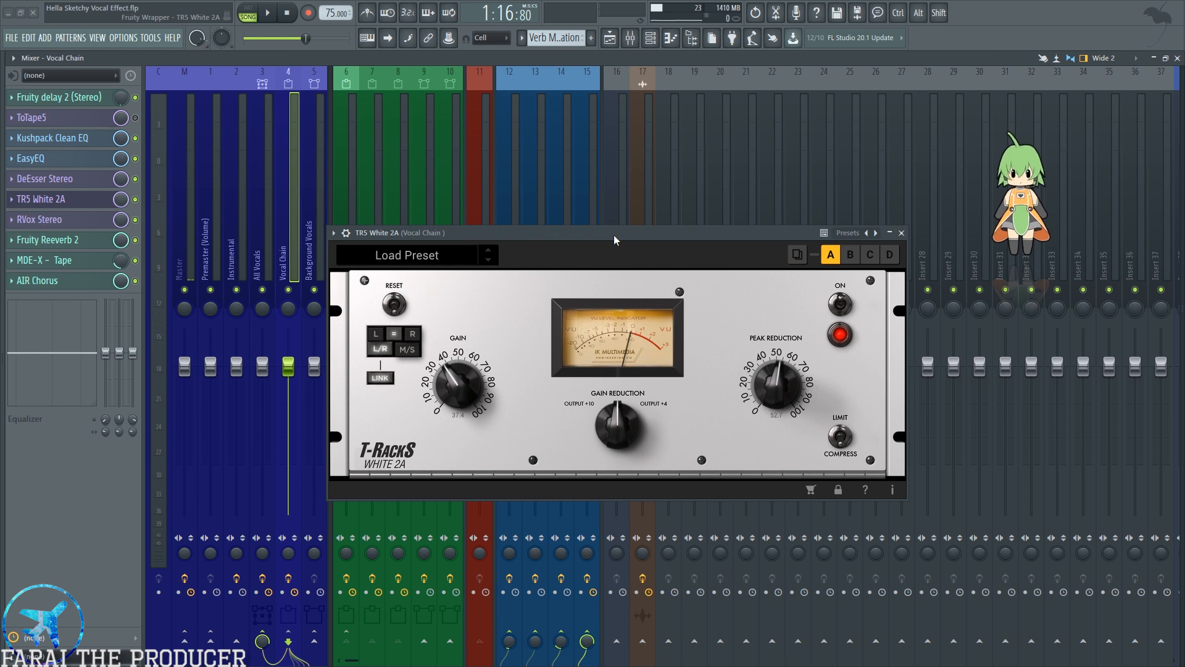
Open RVox Stereo on the Vocal Chain and arrange its window above the TR5 White 2A compressor.
left_click(610, 38)
left_click_drag(643, 232, 671, 383)
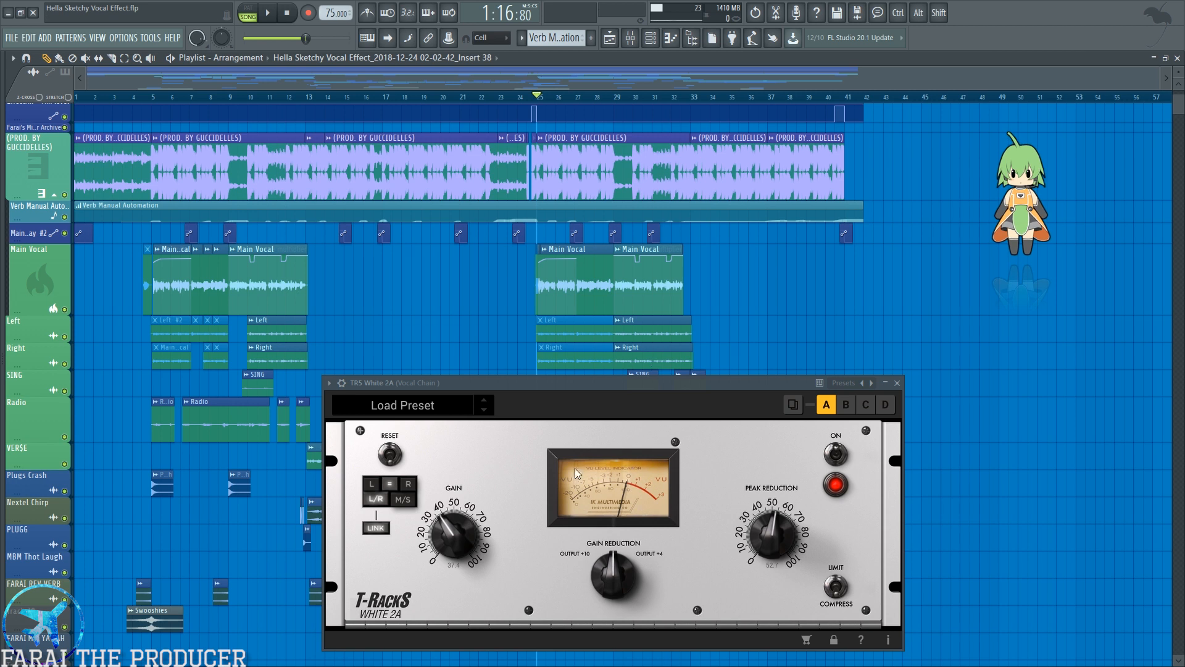
left_click(630, 38)
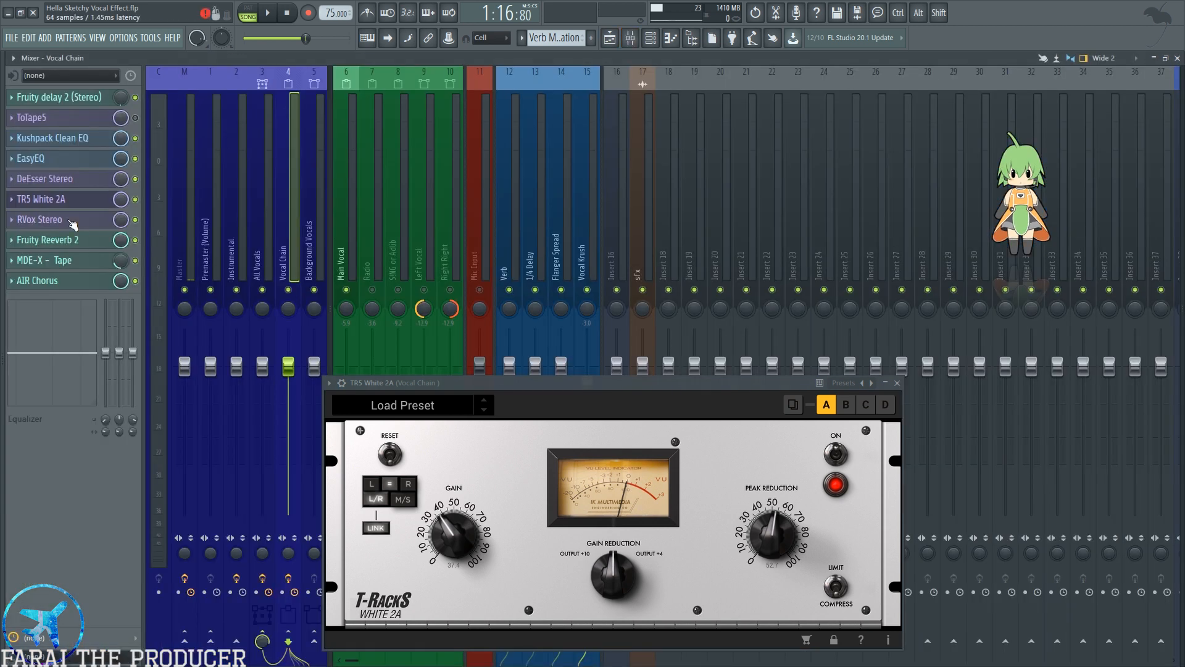
left_click(39, 219)
left_click_drag(510, 171, 785, 151)
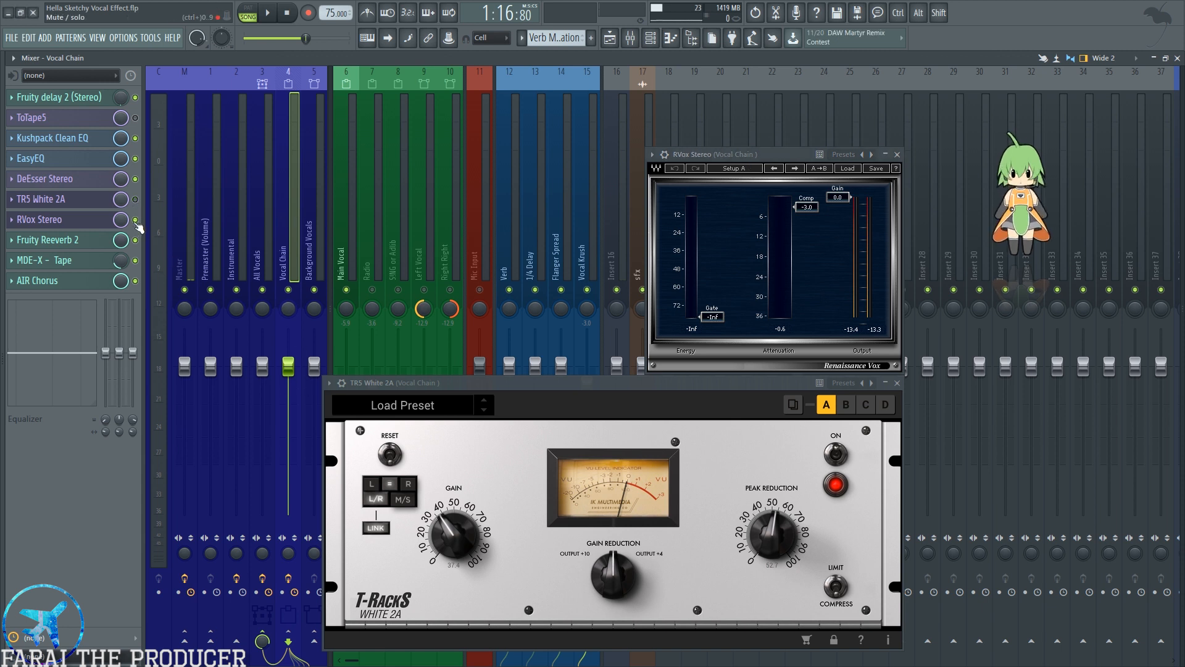
Compare the vocals with TR5 White 2A and RVox Stereo bypassed and enabled, stop the playback and close both compressors.
key("space")
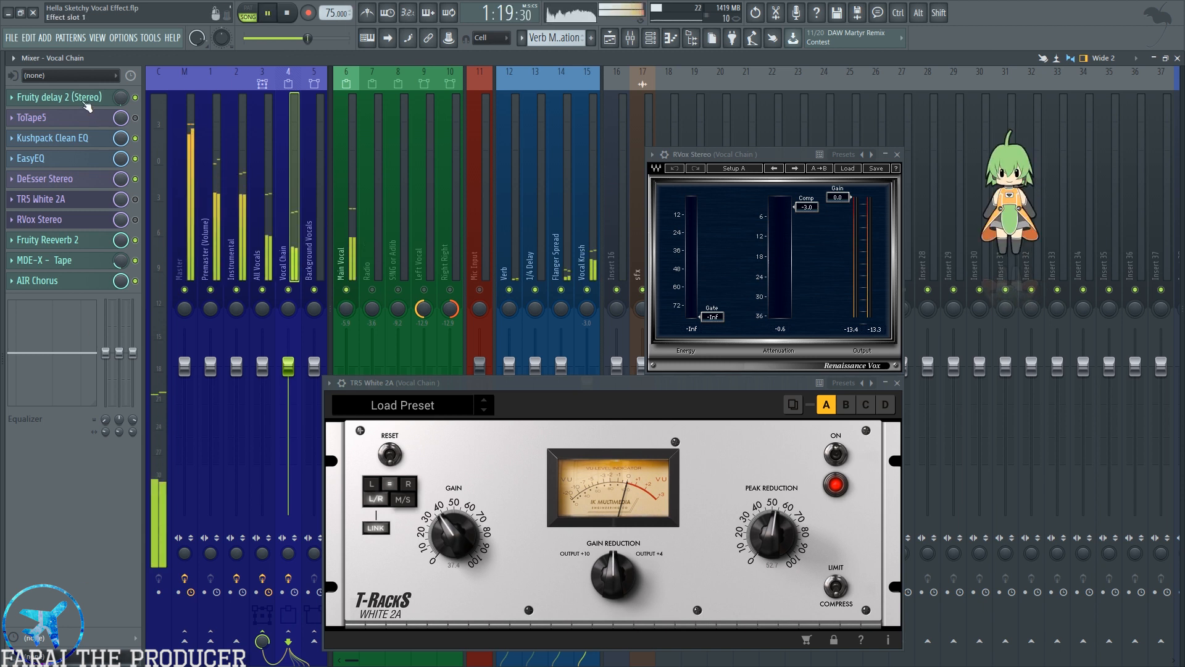
key("space")
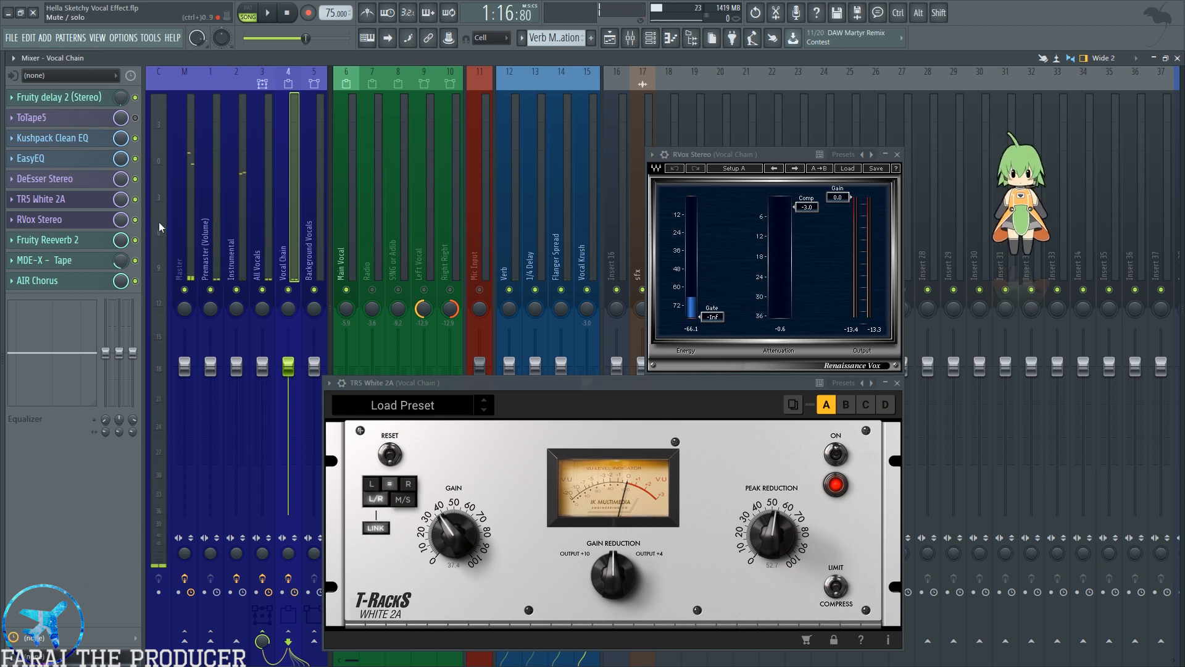
key("space")
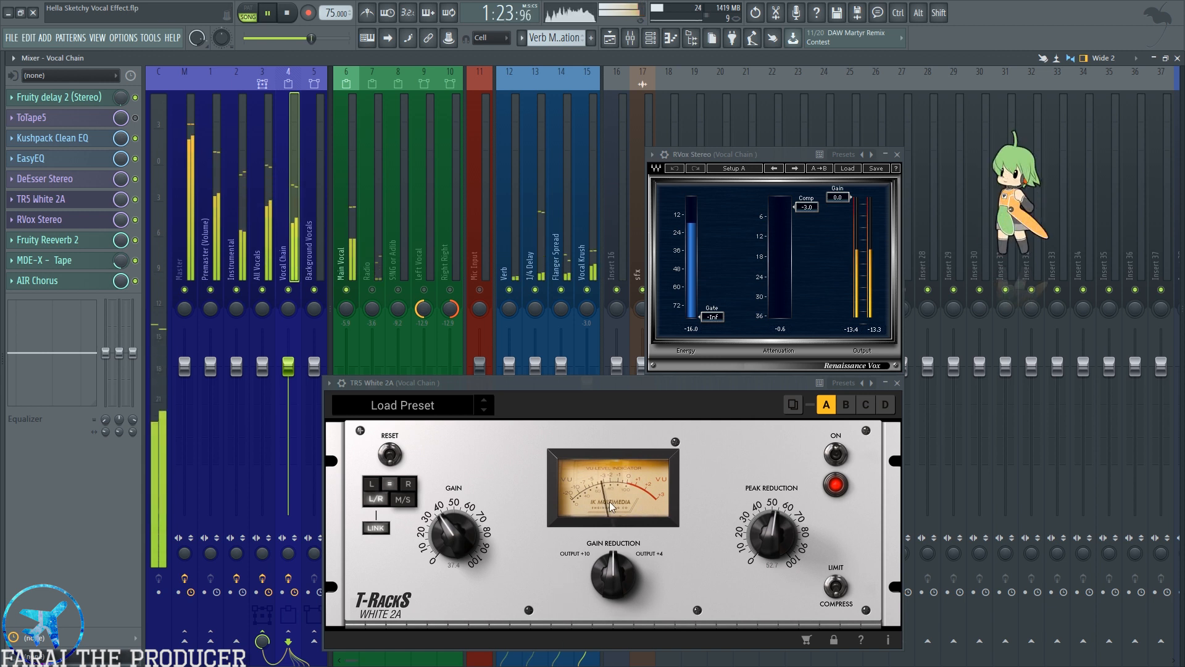
key("space")
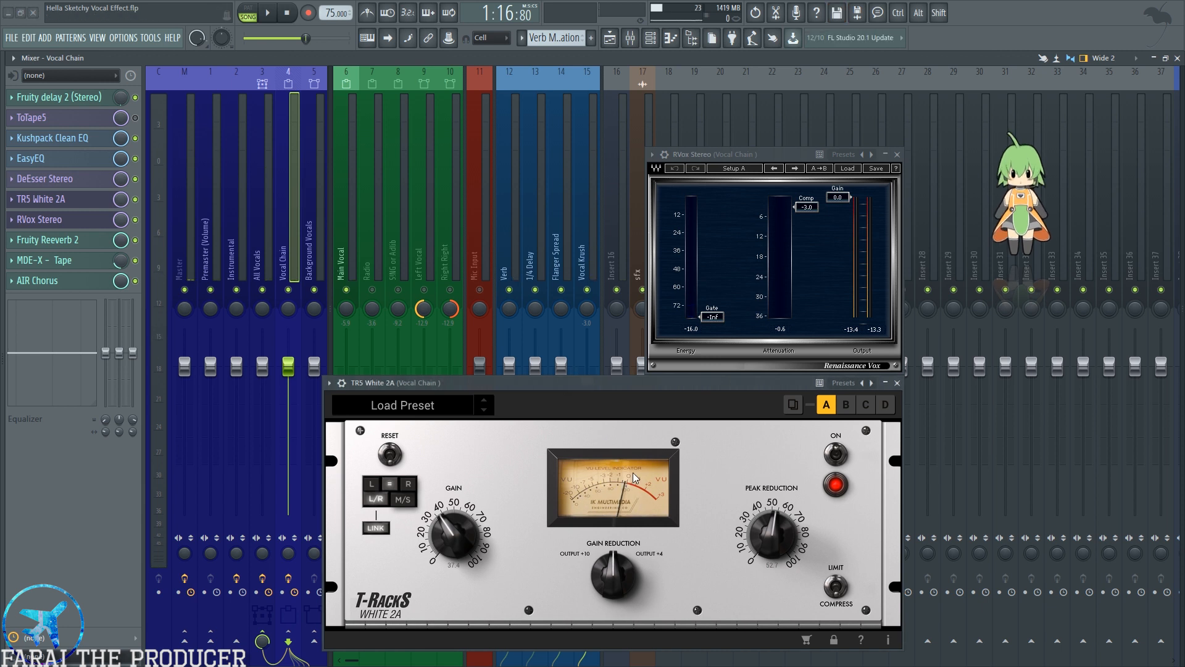
left_click(781, 158)
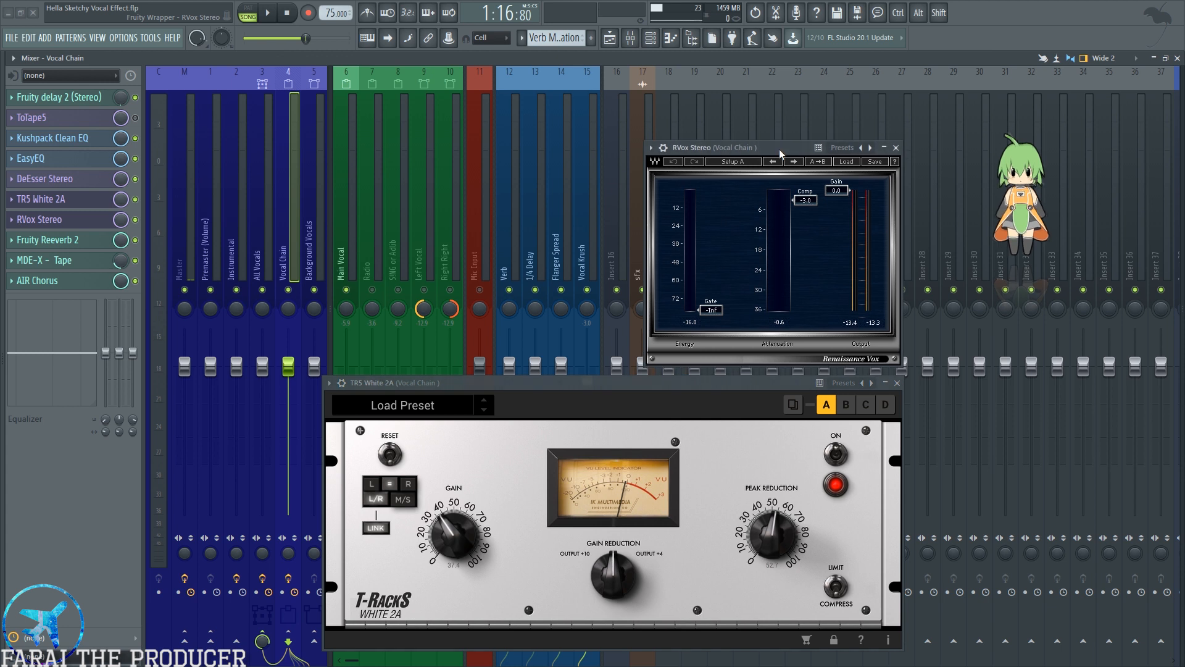
left_click(897, 383)
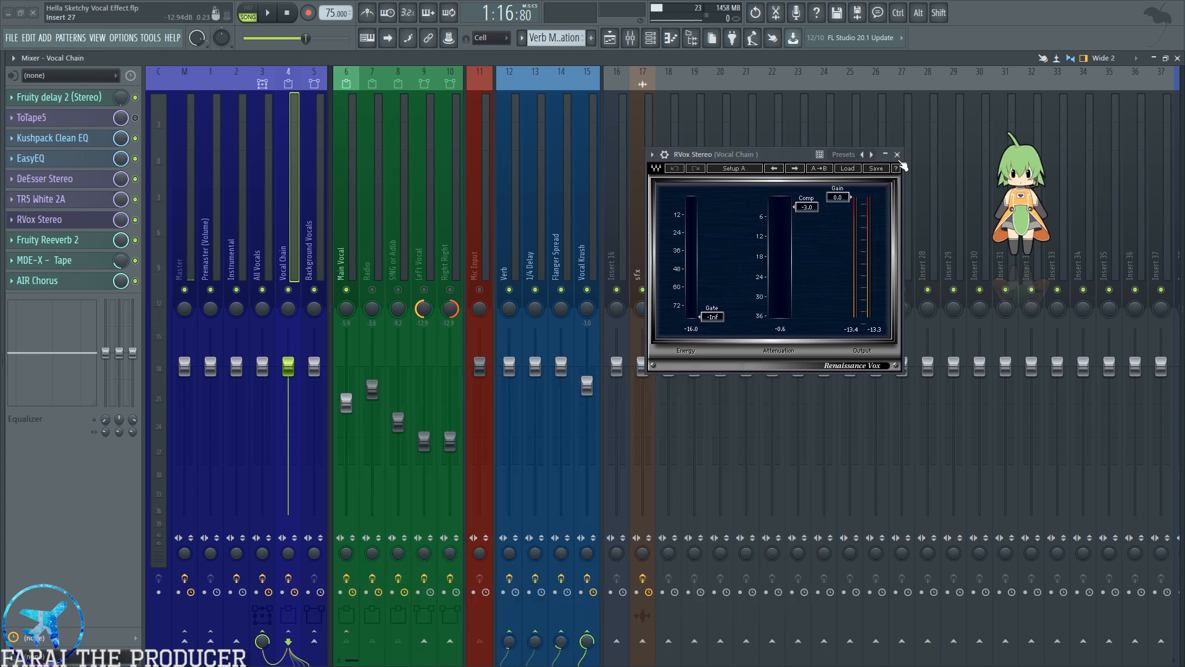
left_click(898, 155)
Open Fruity Reeverb 2, MDE-X - Tape and AIR Chorus together on the Vocal Chain to show their settings.
left_click(56, 239)
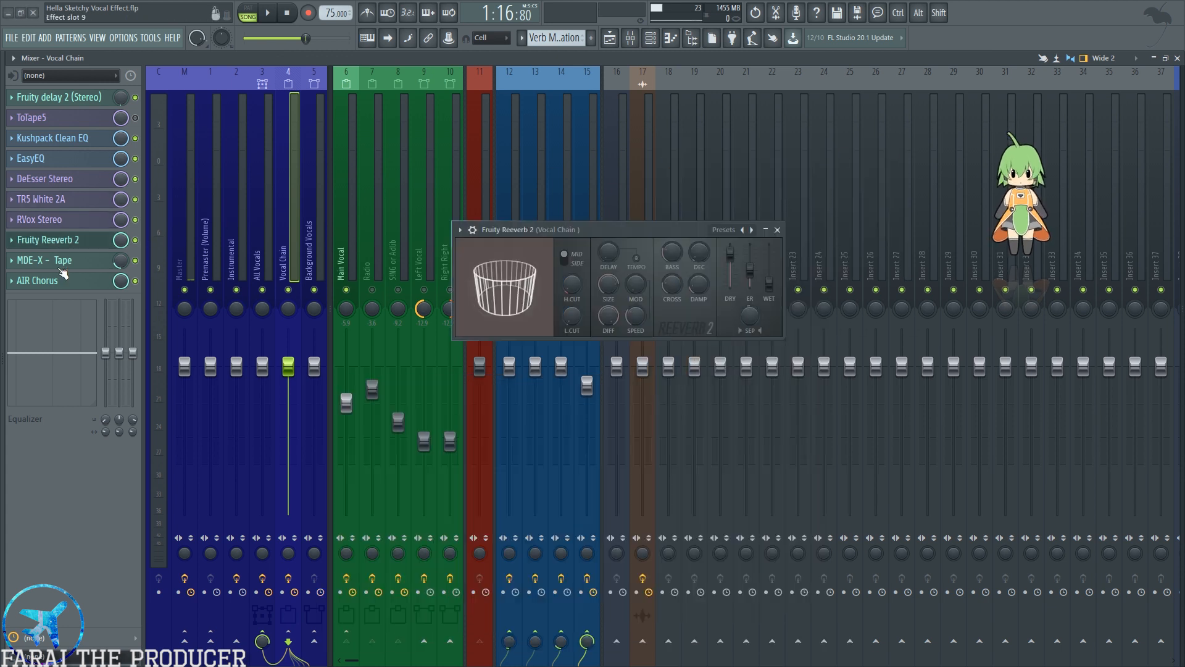
left_click(49, 260)
left_click(44, 281)
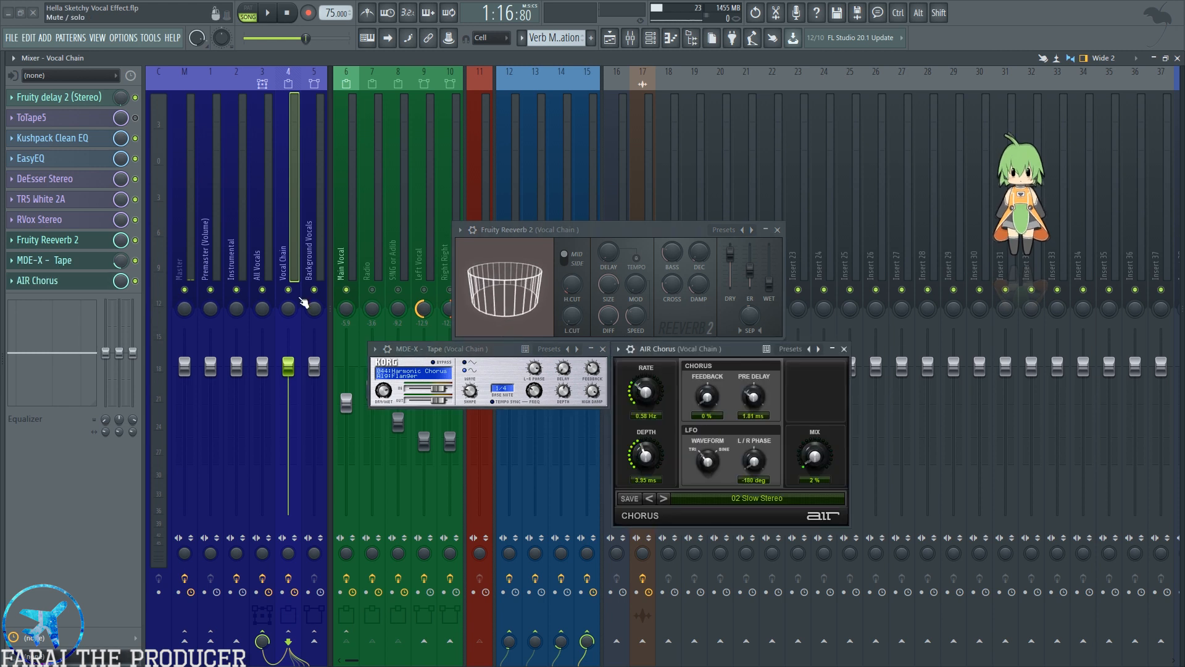
left_click_drag(594, 231, 591, 228)
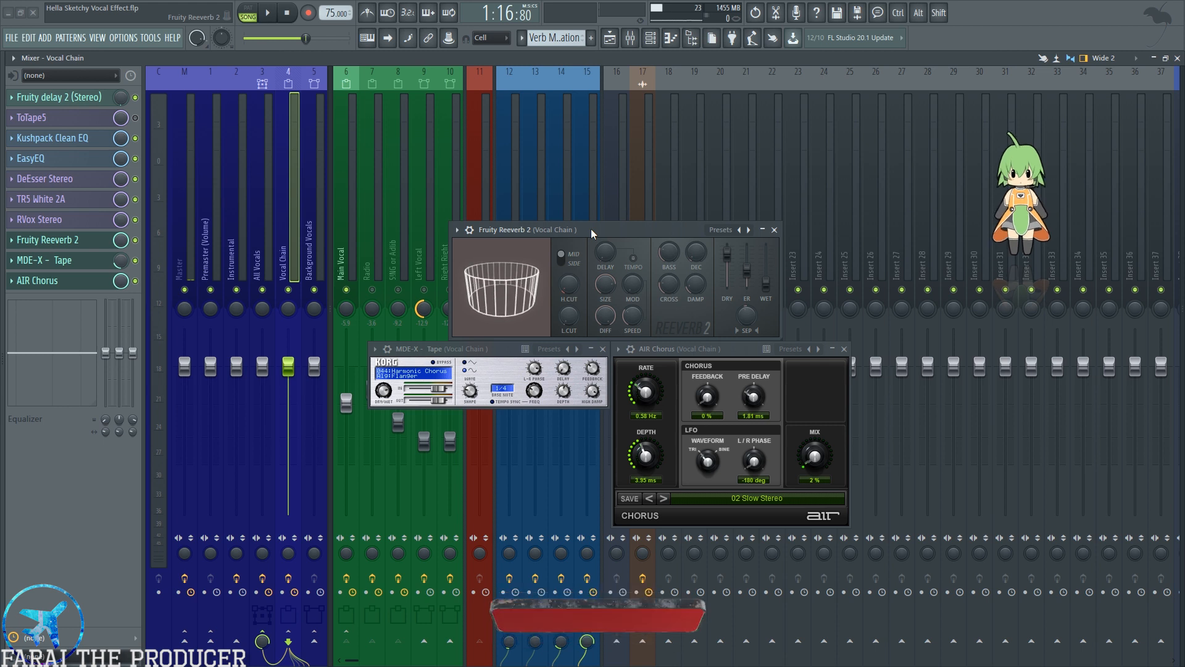
Browse the preset list of the MDE-X - Tape effect and leave it without choosing another preset.
double_click(74, 261)
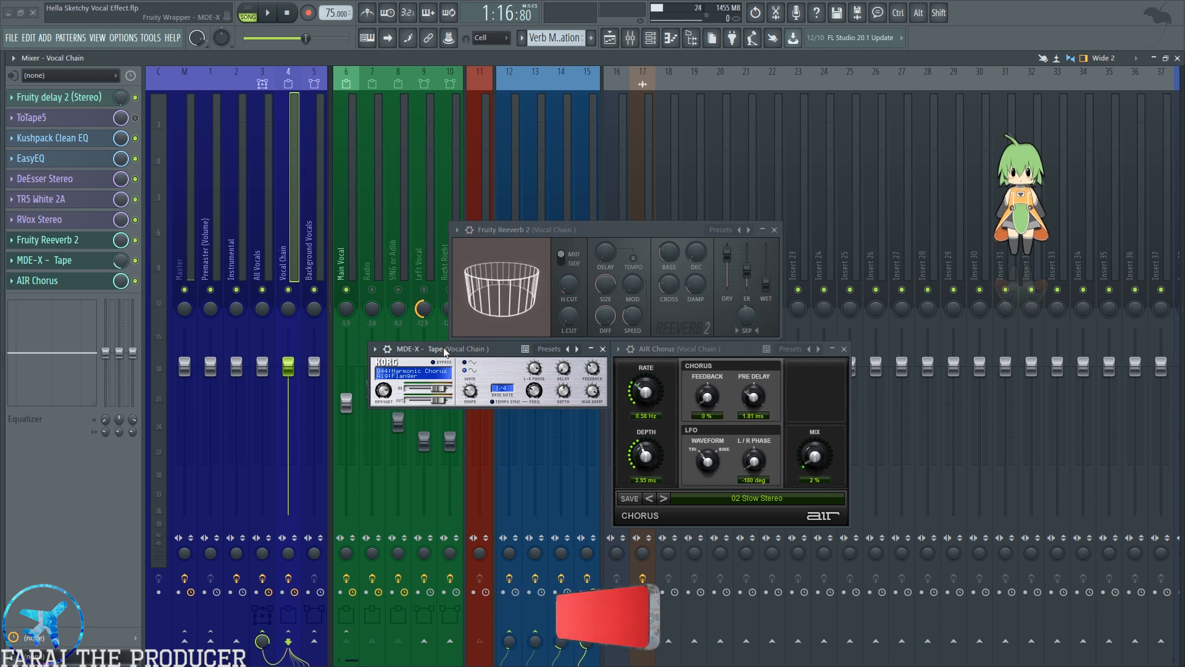
left_click(373, 350)
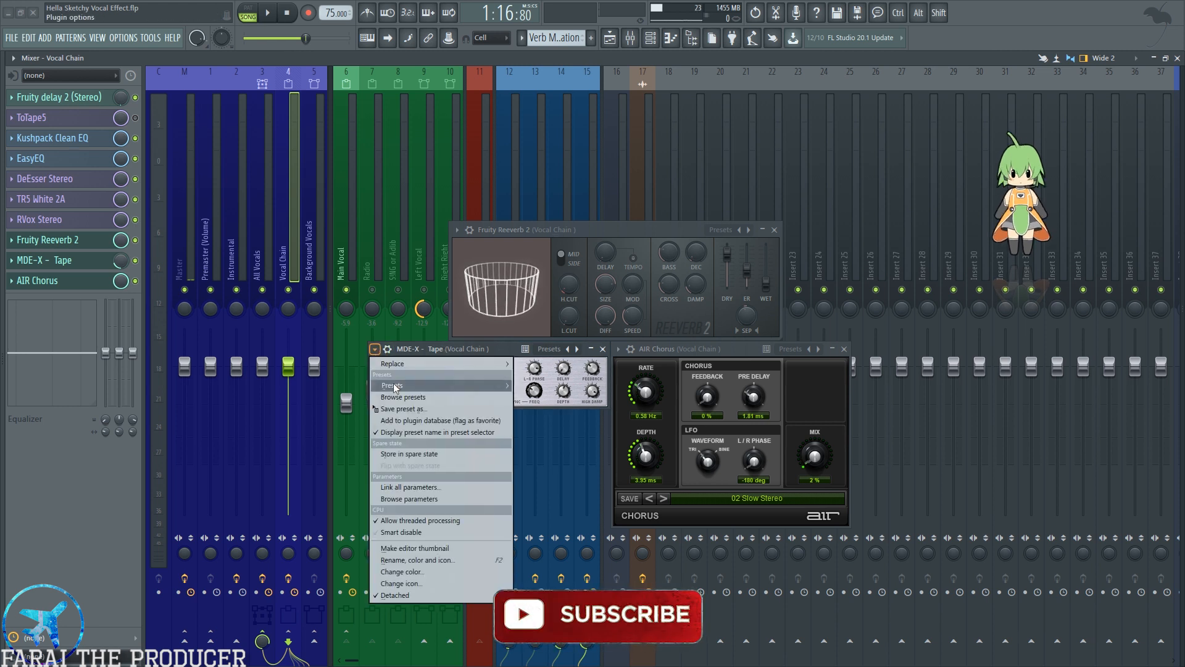
mouse_move(432, 386)
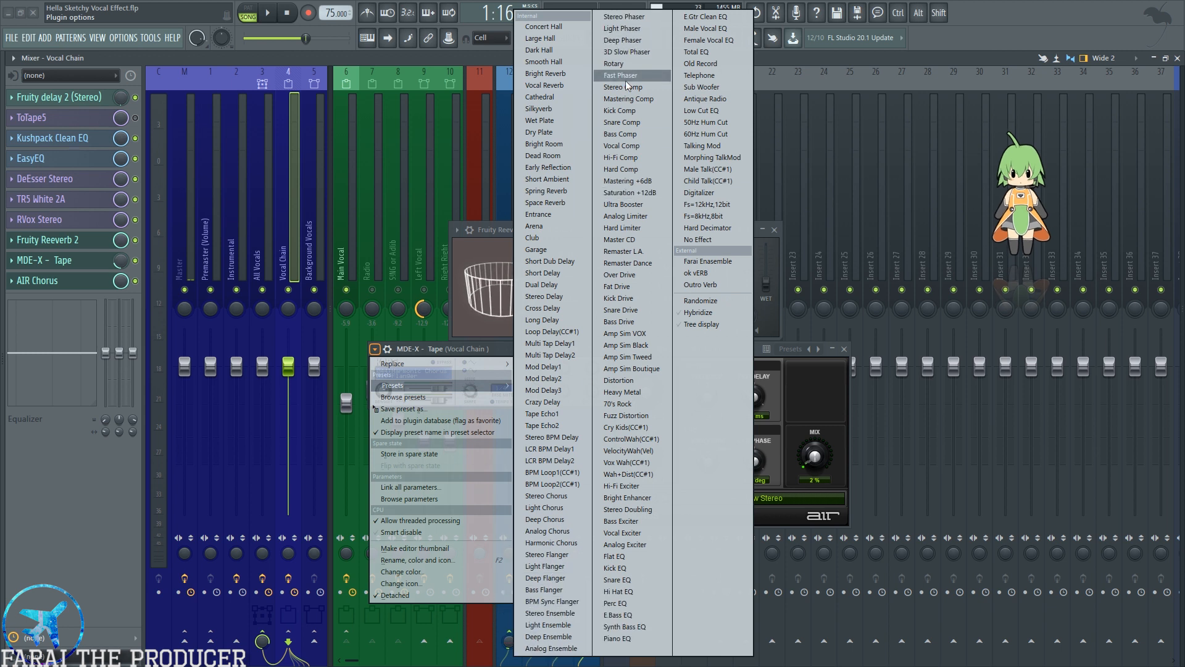
left_click(620, 62)
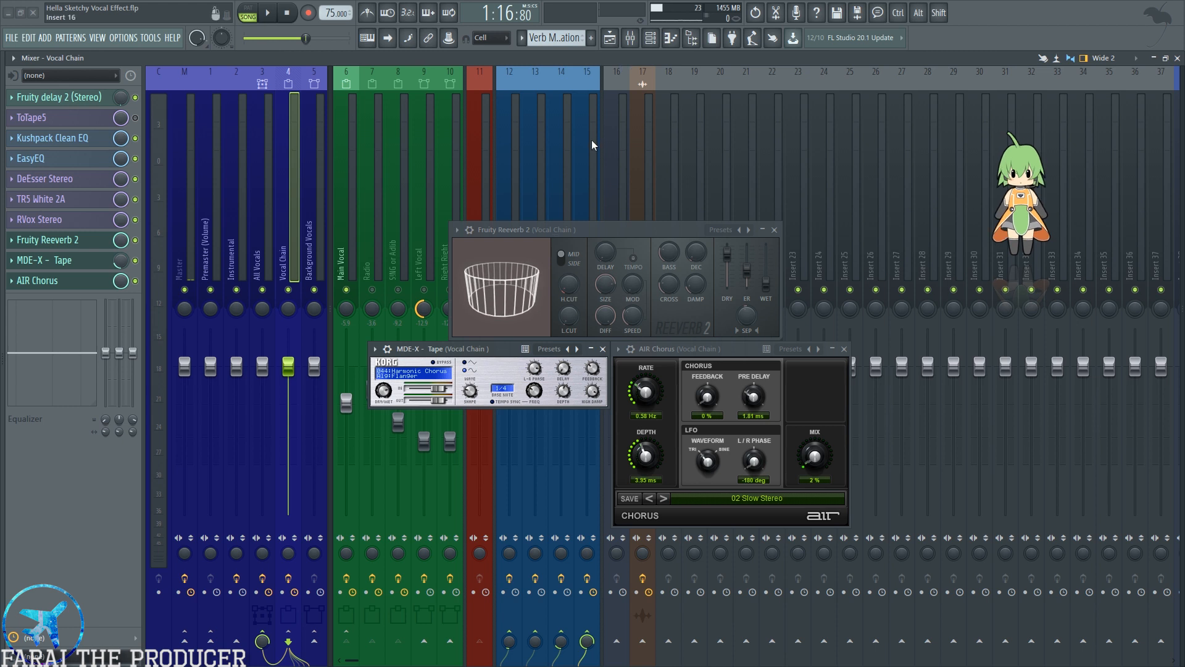
left_click(375, 350)
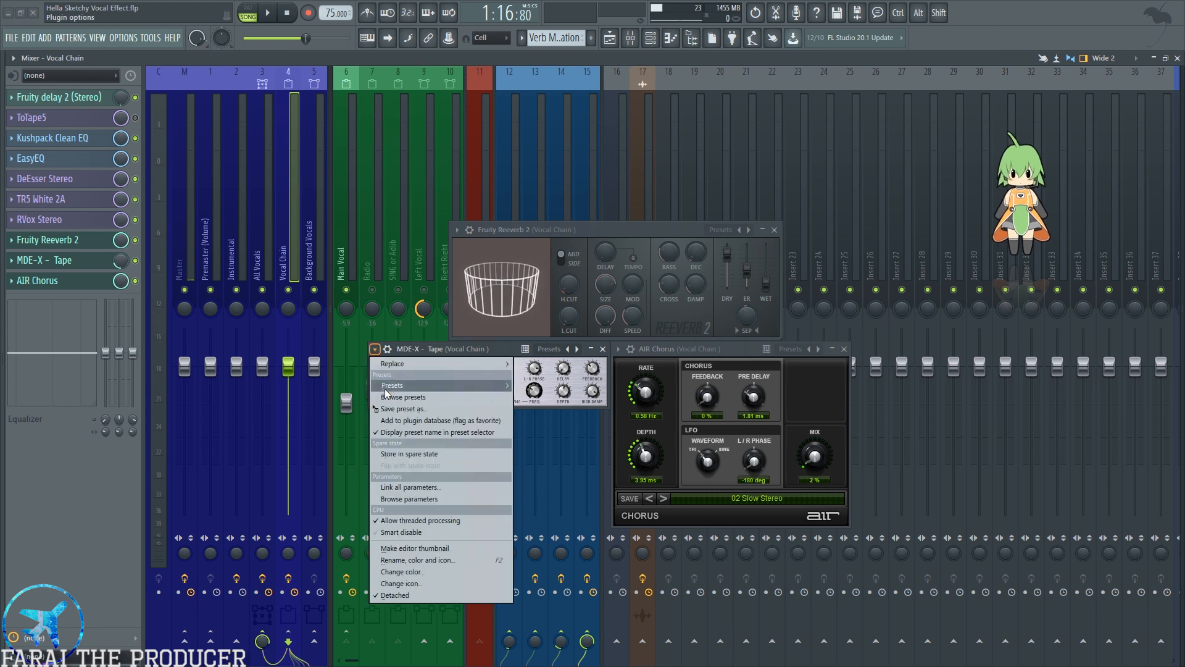
mouse_move(432, 385)
key("Escape")
key("Escape")
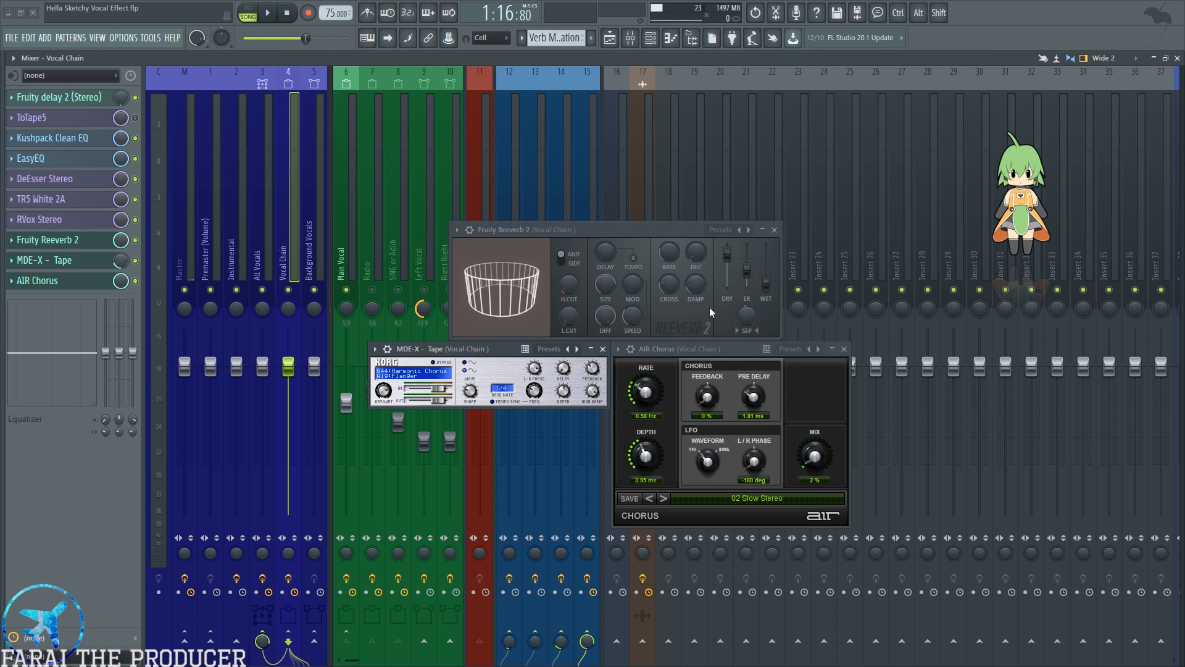
Compare the vocals with Fruity Reeverb 2, MDE-X - Tape and AIR Chorus bypassed and enabled, stop the playback and close all three effects.
left_click(701, 347)
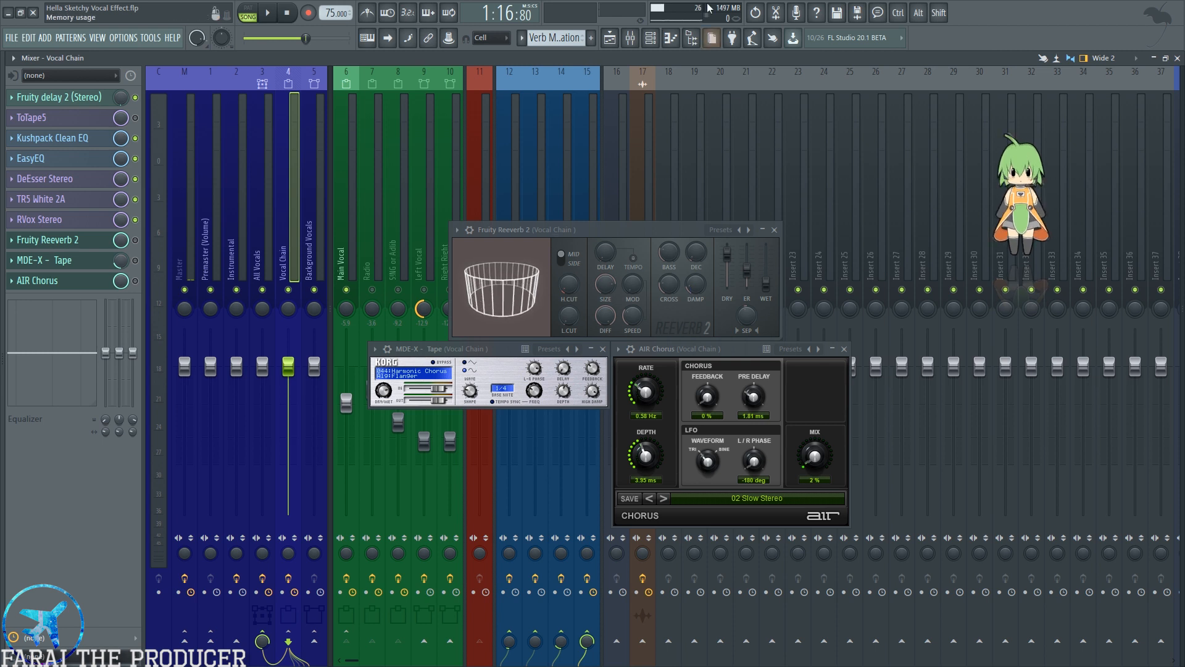
key("space")
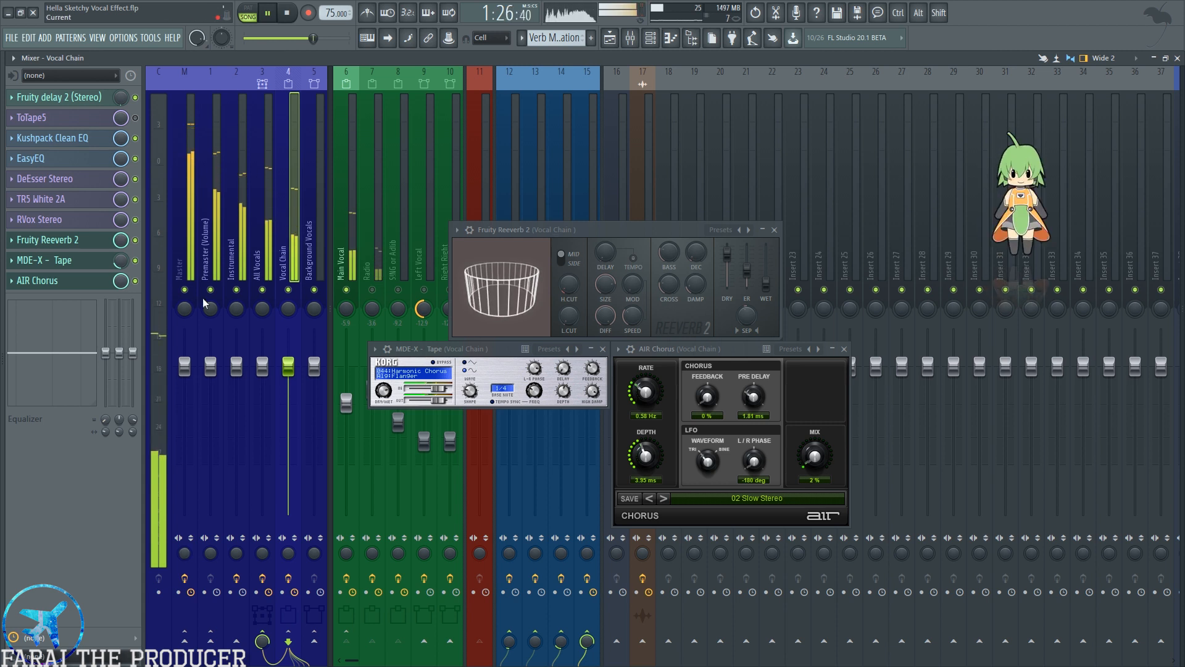
key("space")
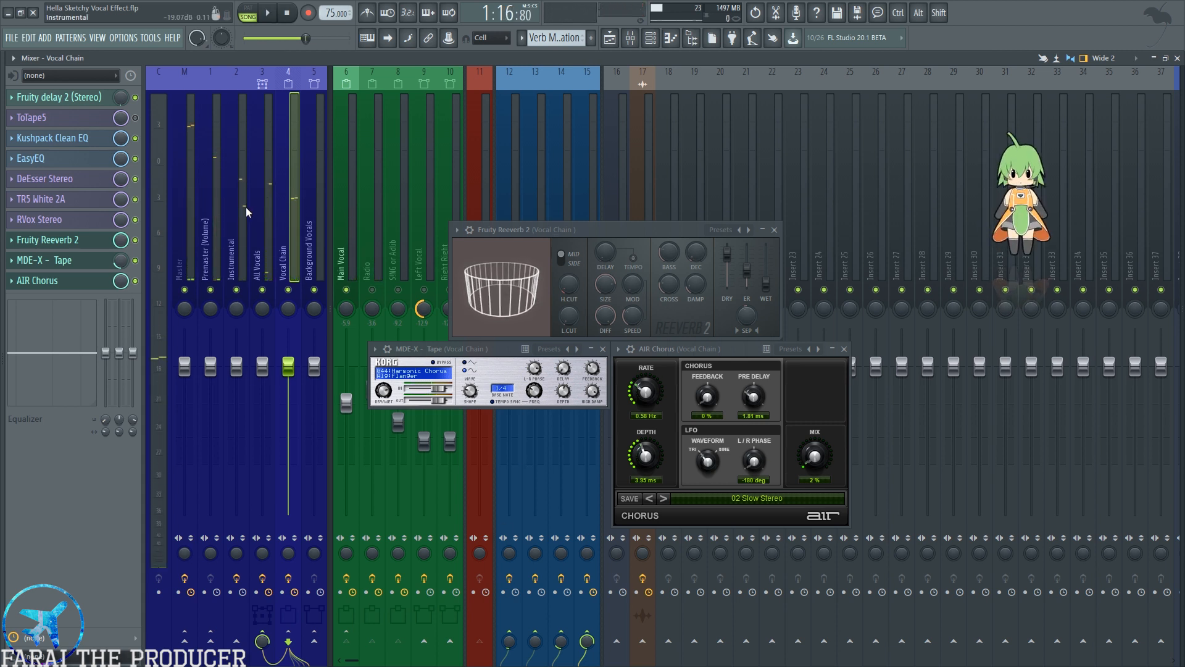
left_click(66, 139)
left_click(66, 139)
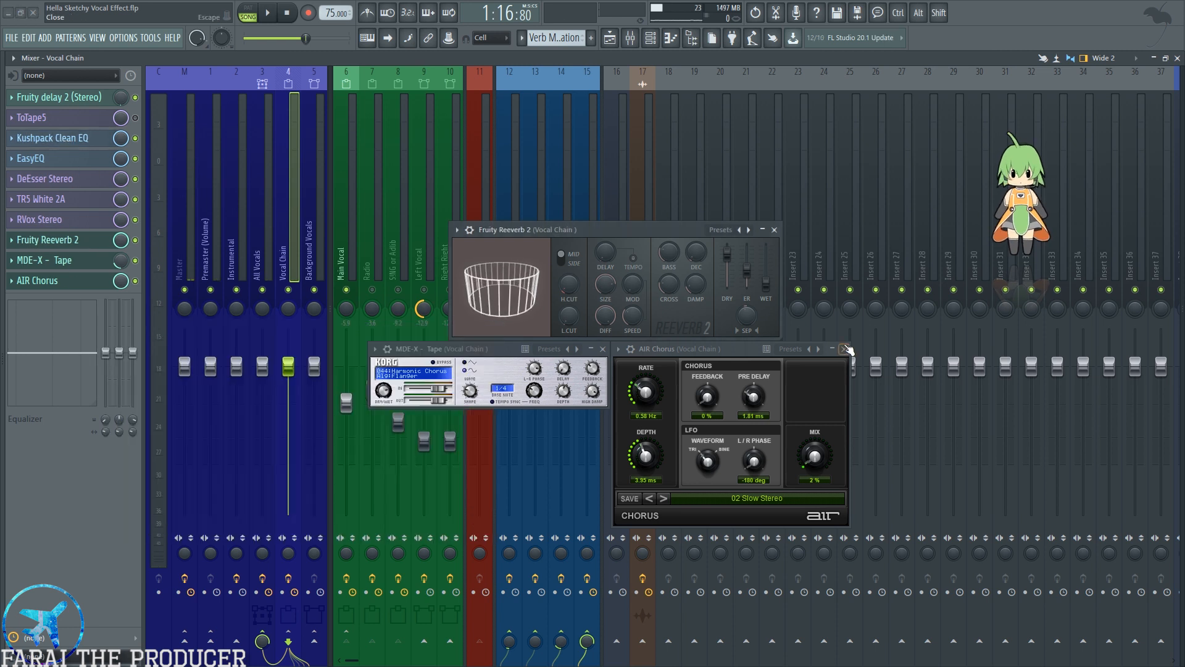
left_click(843, 349)
left_click(604, 350)
left_click(774, 230)
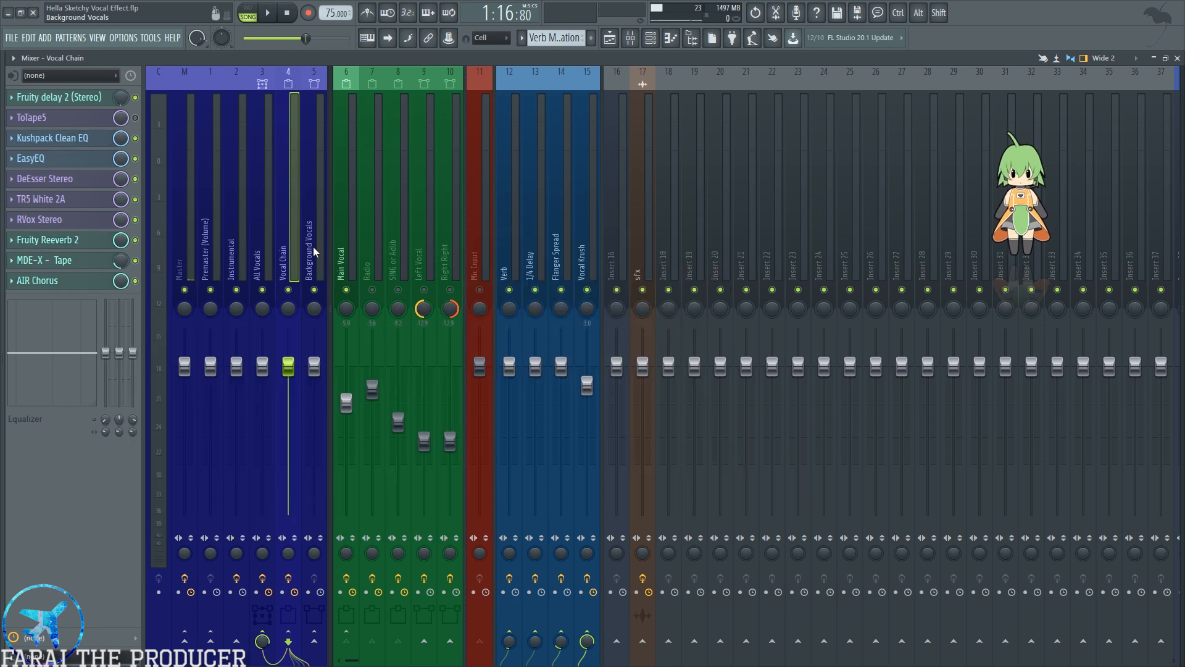
Select the All Vocals mixer track and open its L1 limiter Stereo to inspect the settings.
left_click(272, 243)
left_click(281, 203)
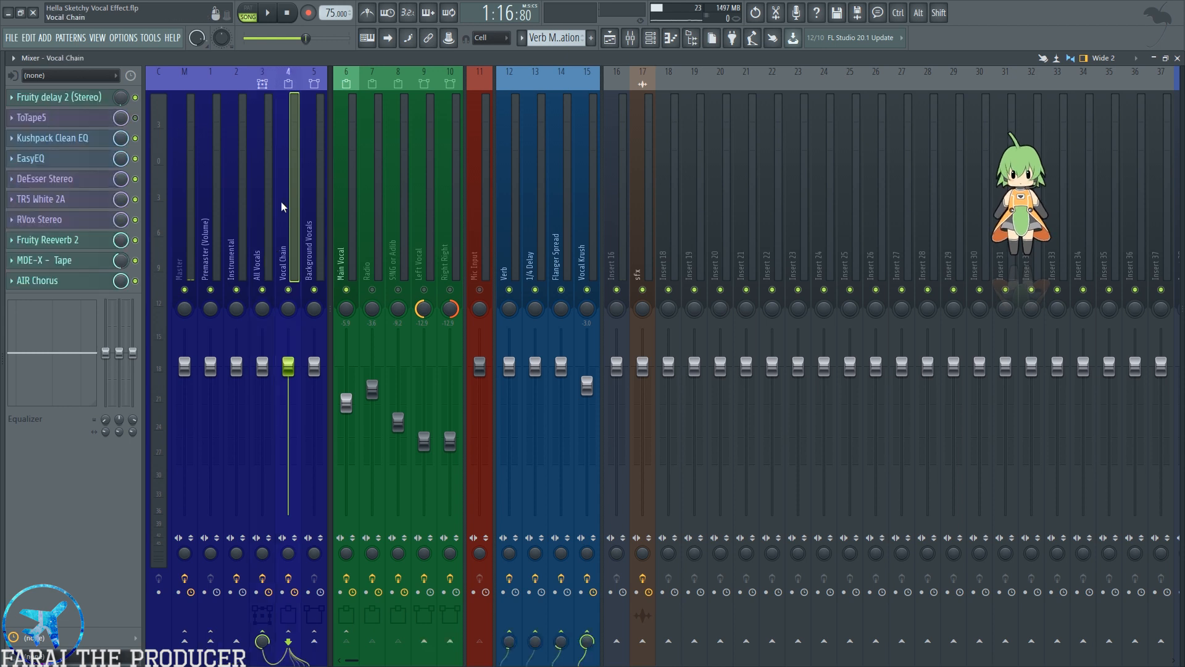
left_click(261, 207)
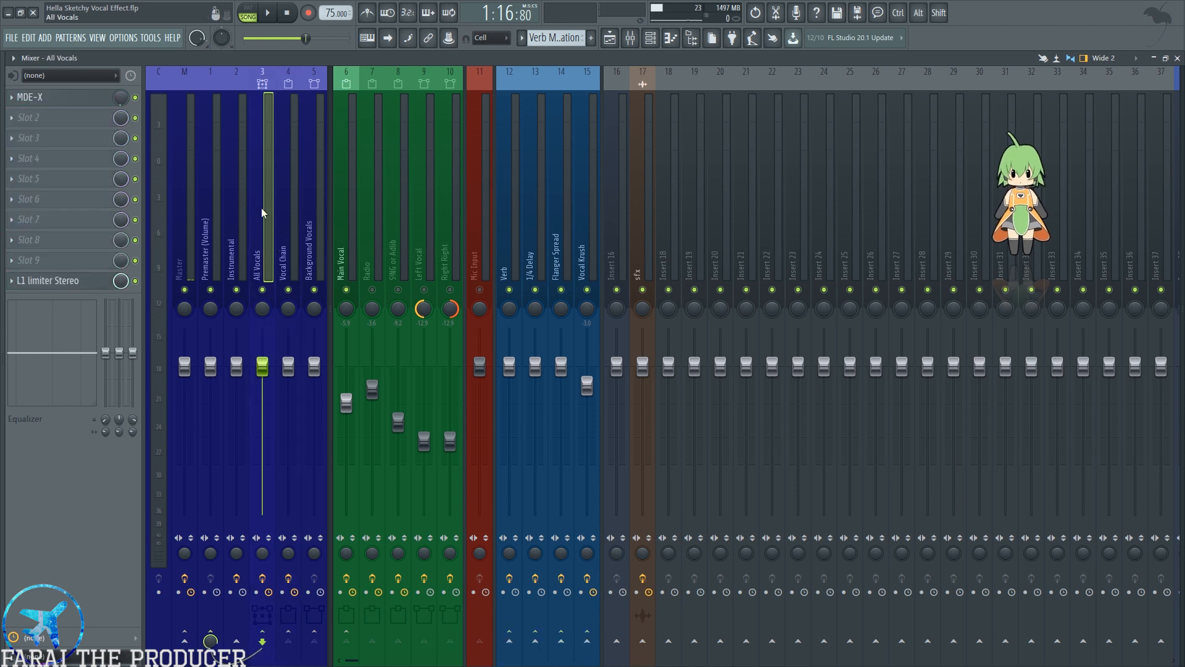
left_click(68, 279)
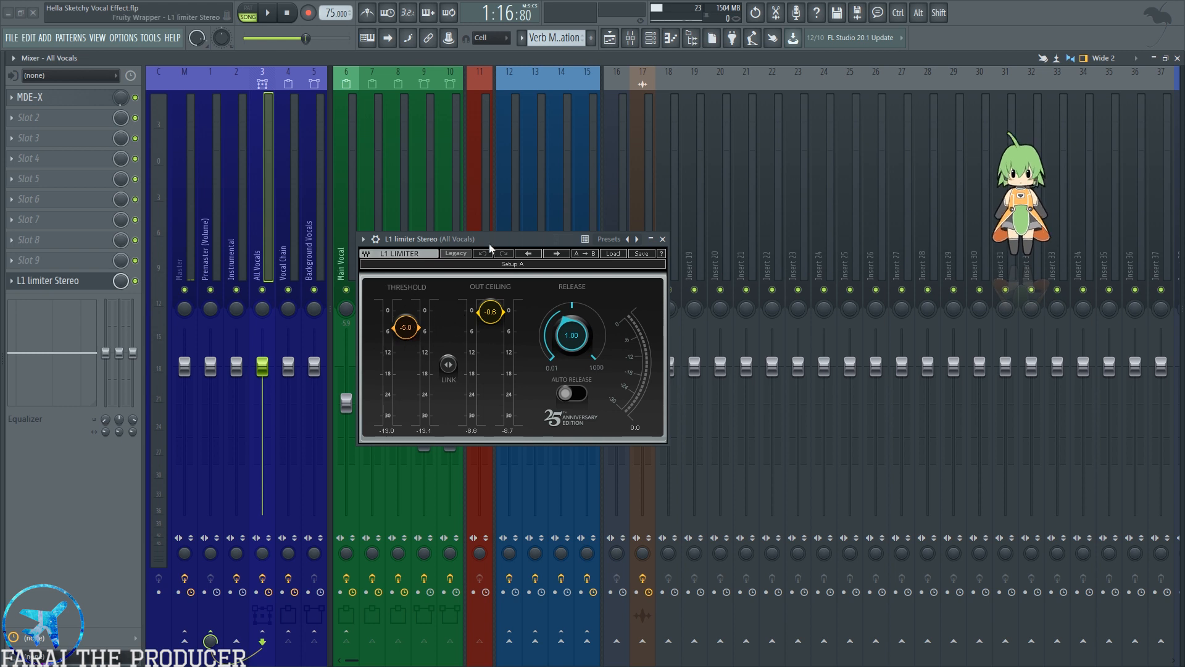
Rename the MDE-X effect on All Vocals as "MDE-X - verb", look at its settings and close it.
right_click(83, 100)
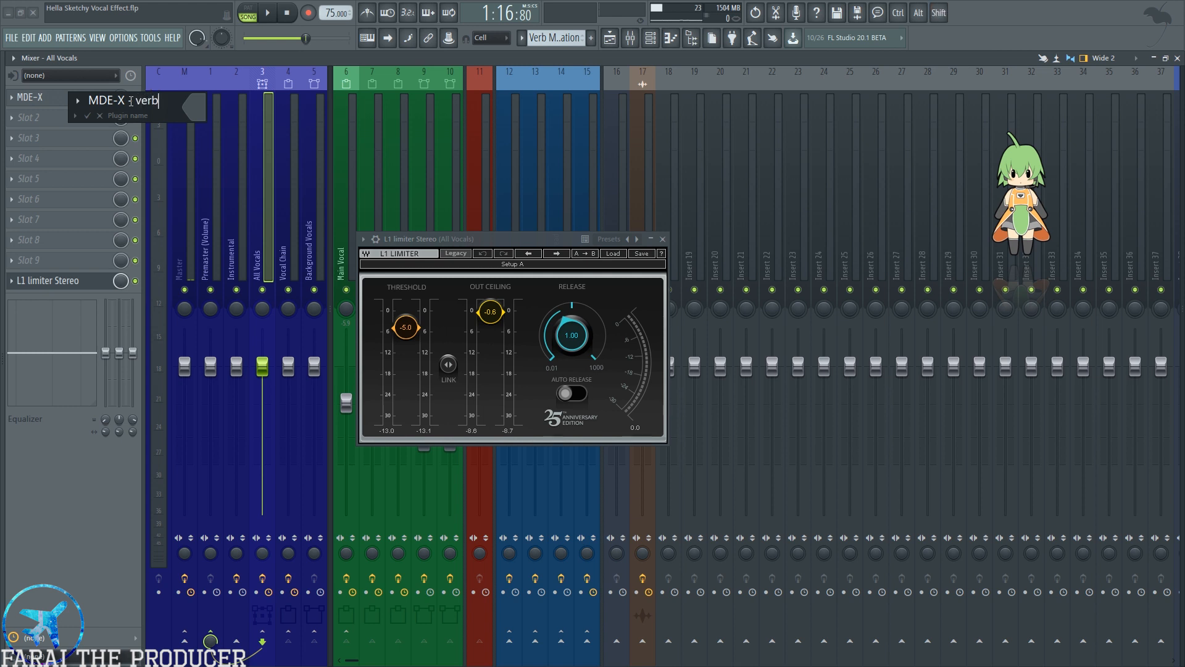
key("Return")
left_click(60, 101)
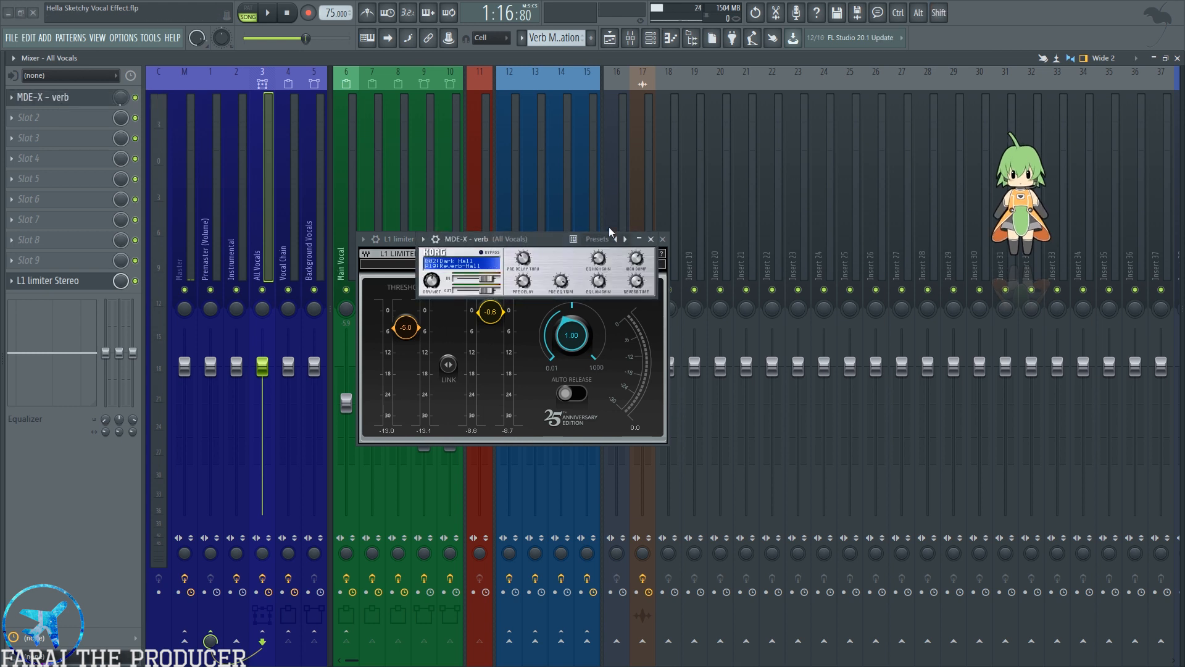
left_click(662, 239)
Enlarge the Verb Manual Automation track in the playlist, close the L1 limiter and move the playback position to about bar 22.
key("F5")
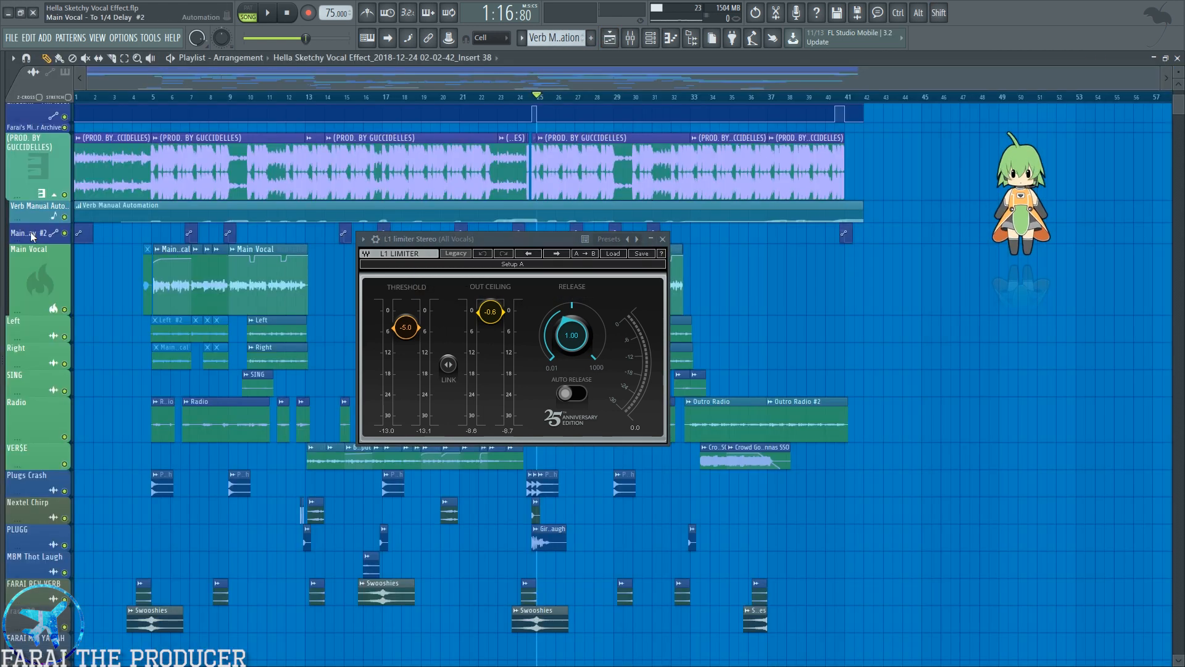
left_click_drag(24, 220, 24, 321)
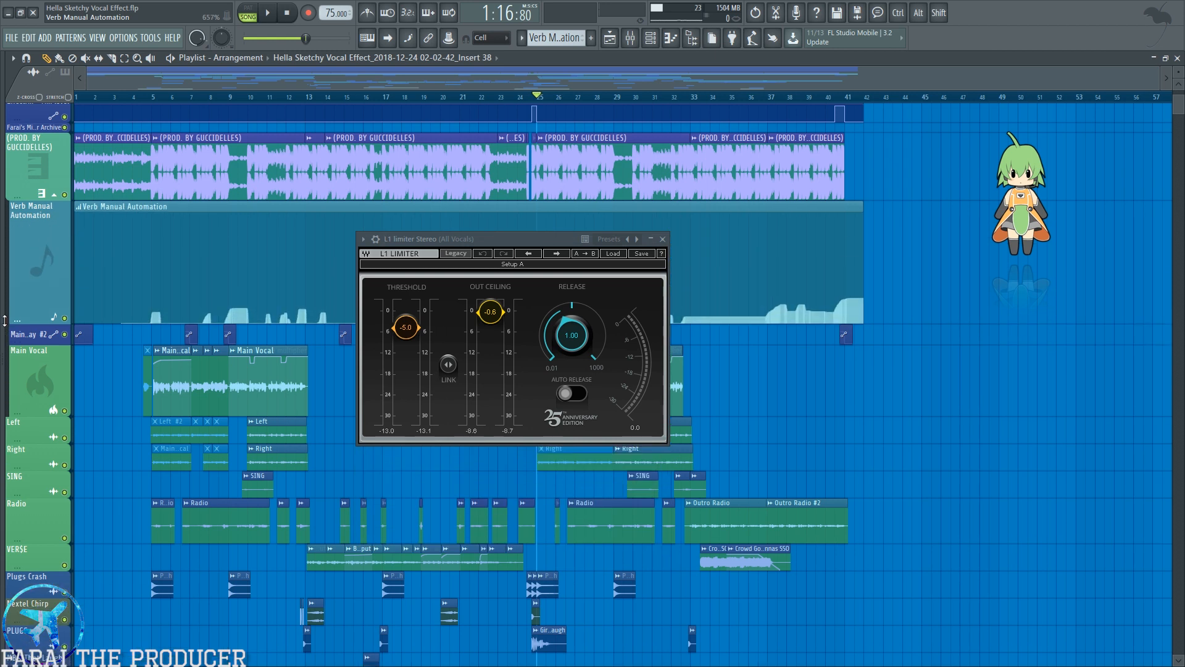
left_click(662, 238)
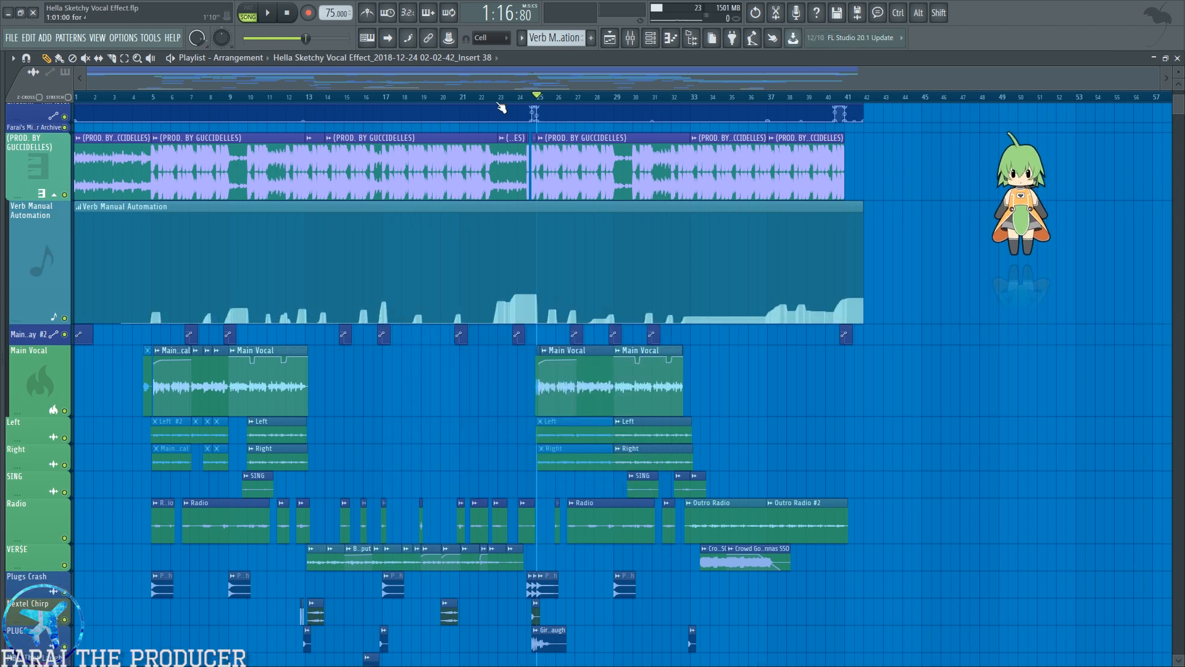
scroll(500, 104, "up", 4)
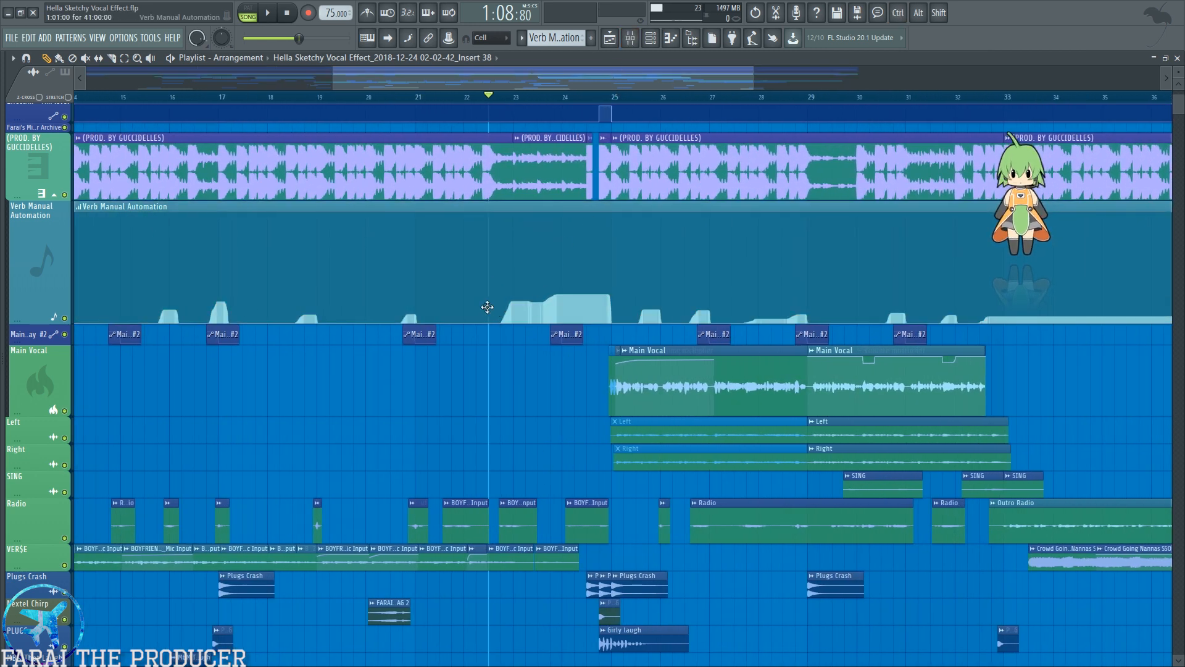
left_click_drag(487, 307, 669, 331)
Float the mixer below the Verb Manual Automation track and play the song section to watch the reverb automation, stopping it again.
left_click(636, 39)
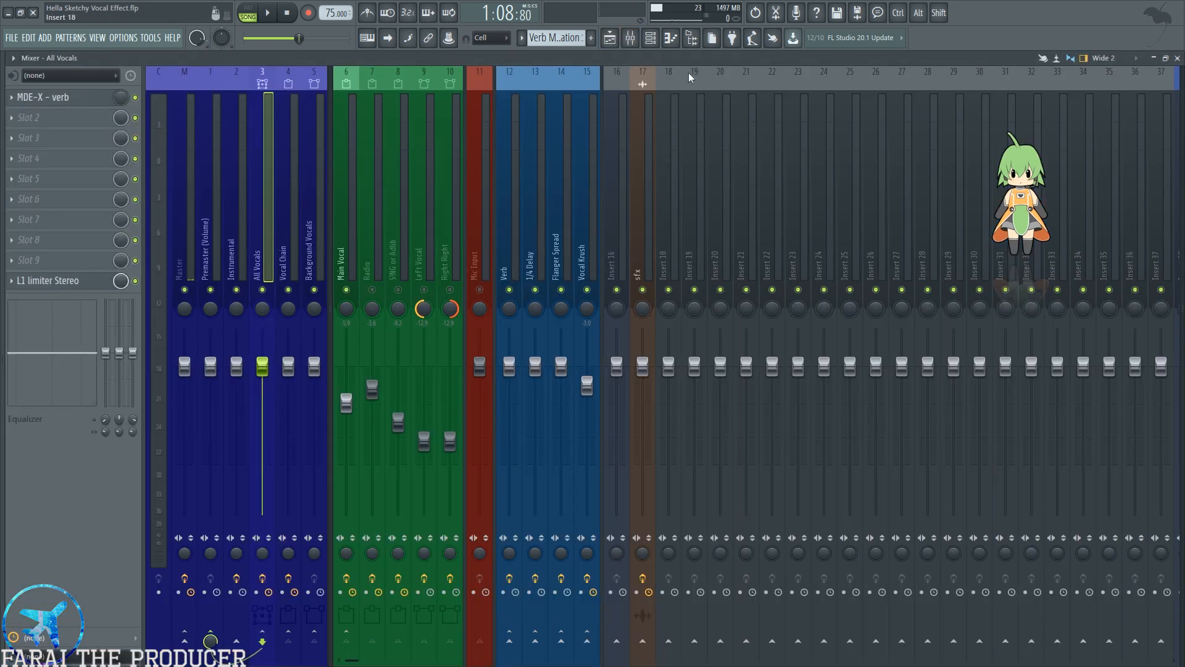
left_click(1162, 58)
left_click_drag(547, 272, 591, 373)
key("space")
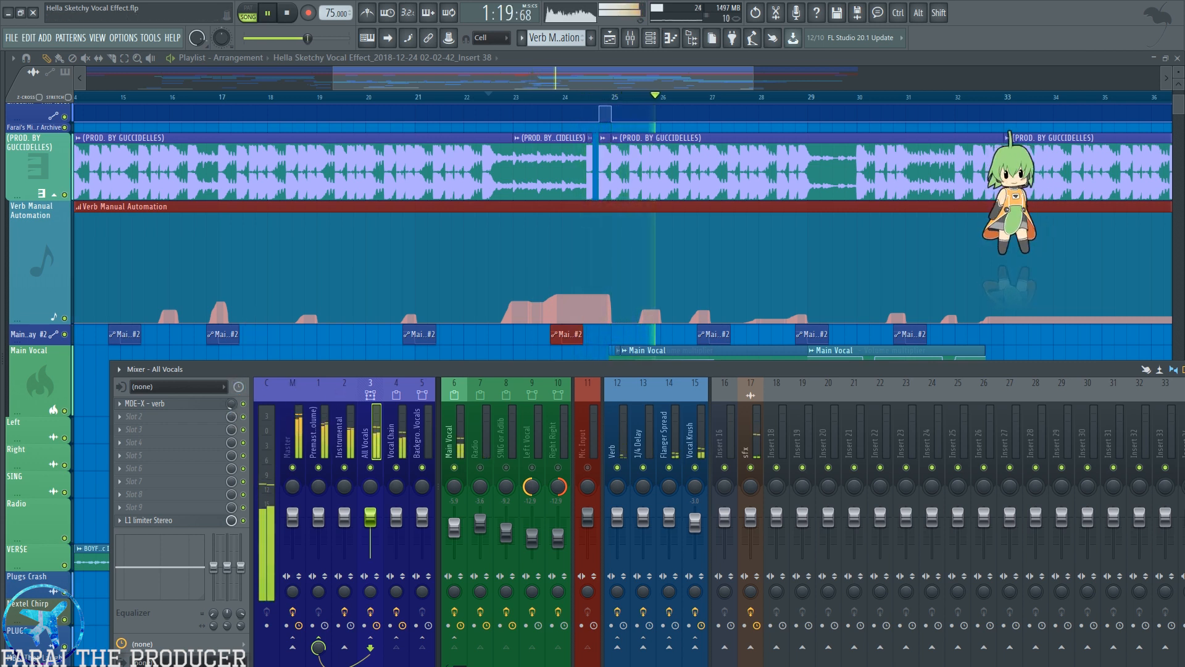
key("space")
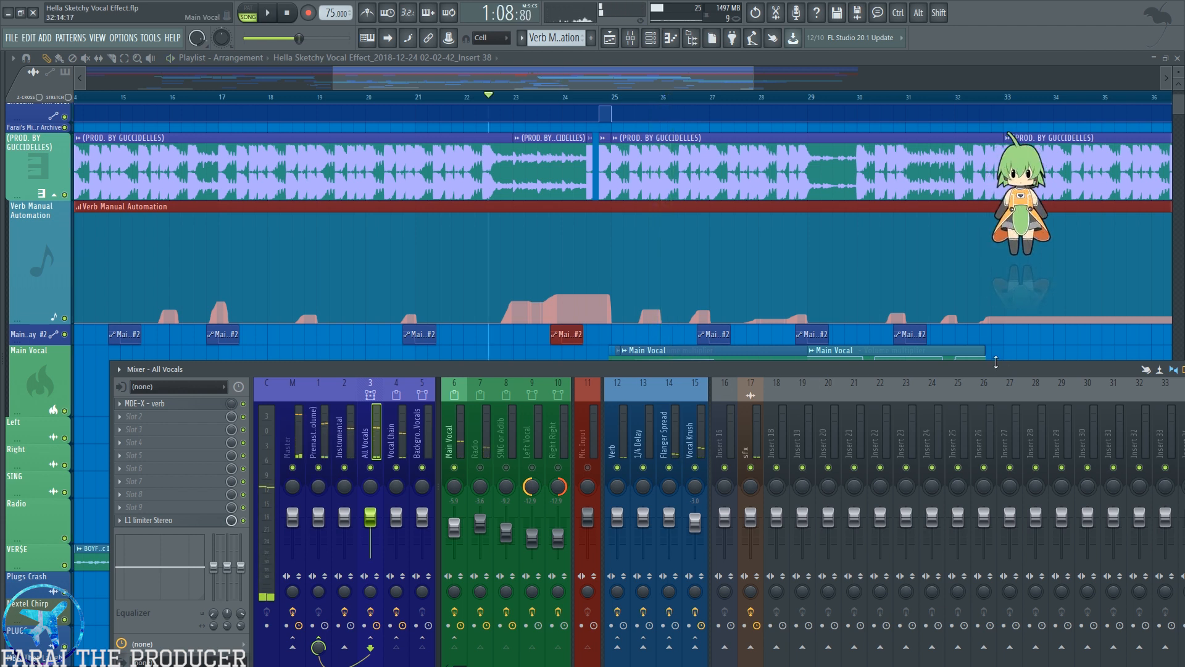
Reduce the height of the Verb Manual Automation playlist track and maximize the mixer to look at the Left Vocal track.
left_click_drag(996, 362, 918, 344)
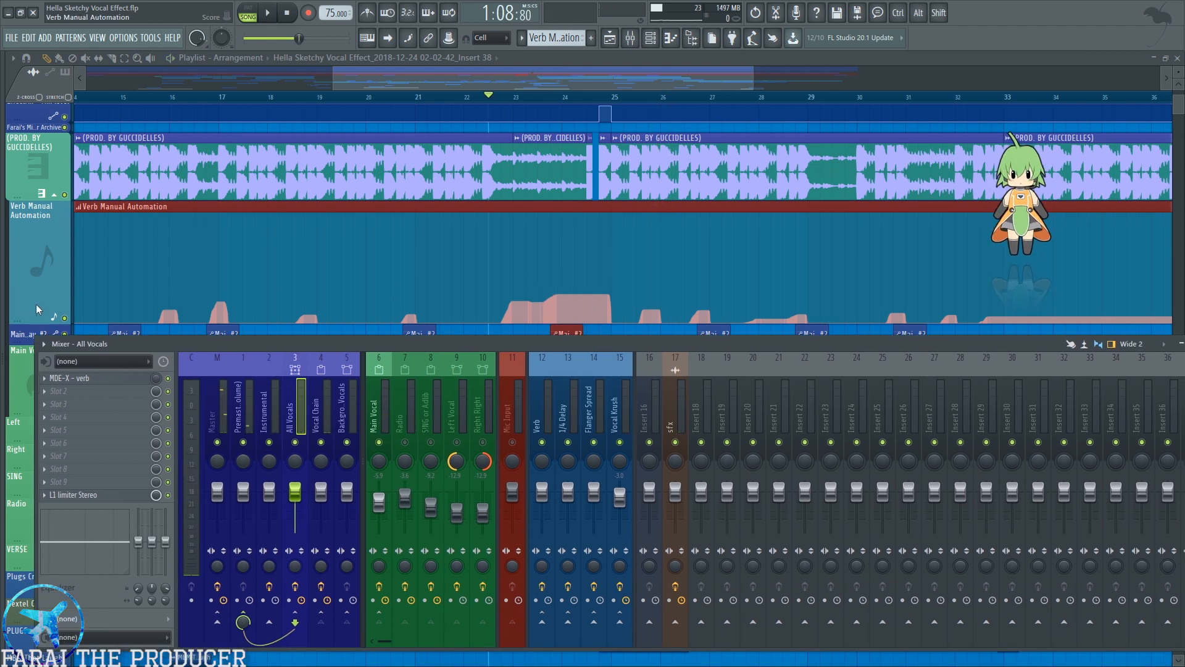
left_click_drag(36, 323, 36, 260)
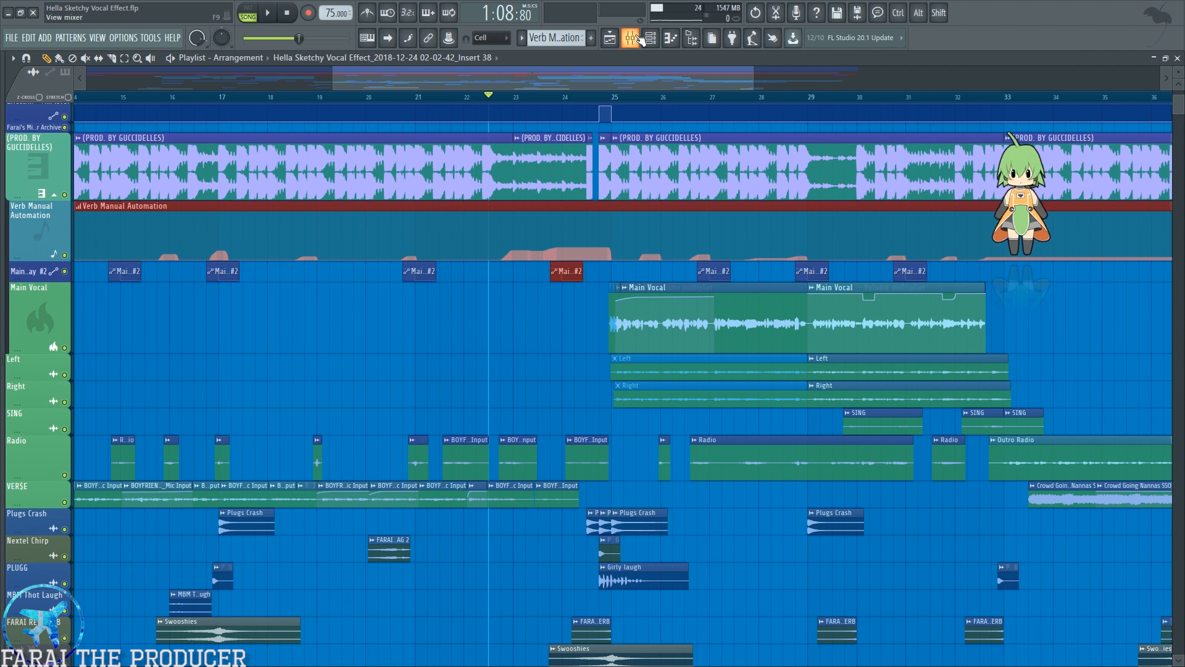
key("F9")
left_click_drag(1001, 335, 925, 325)
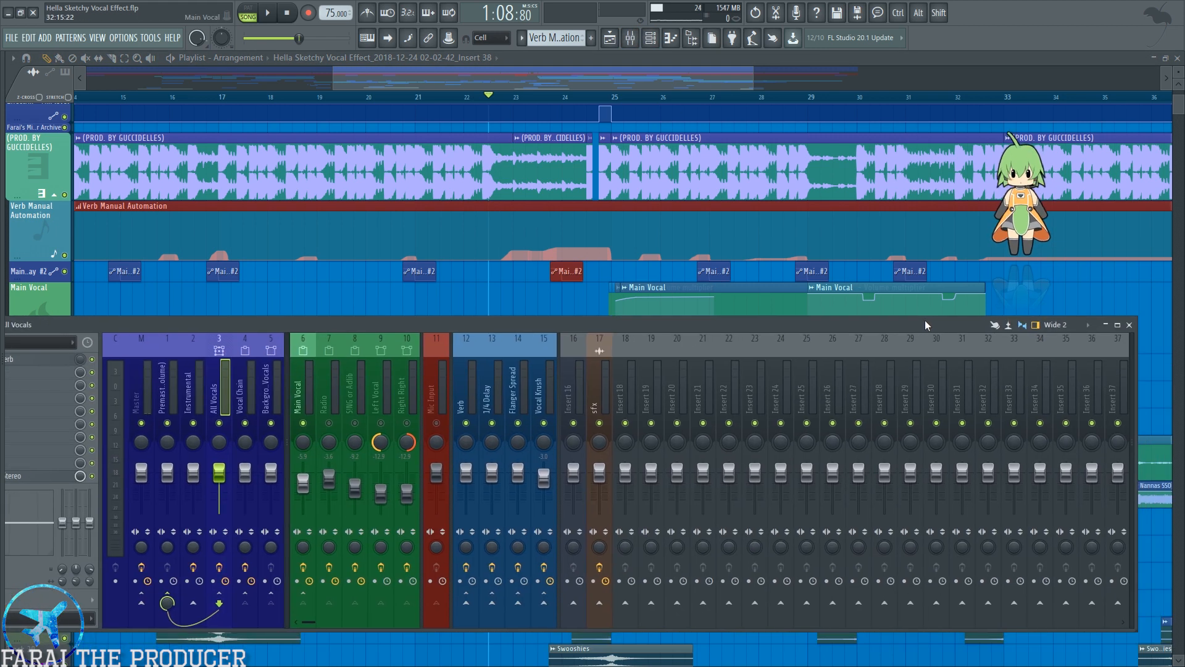
left_click(1120, 326)
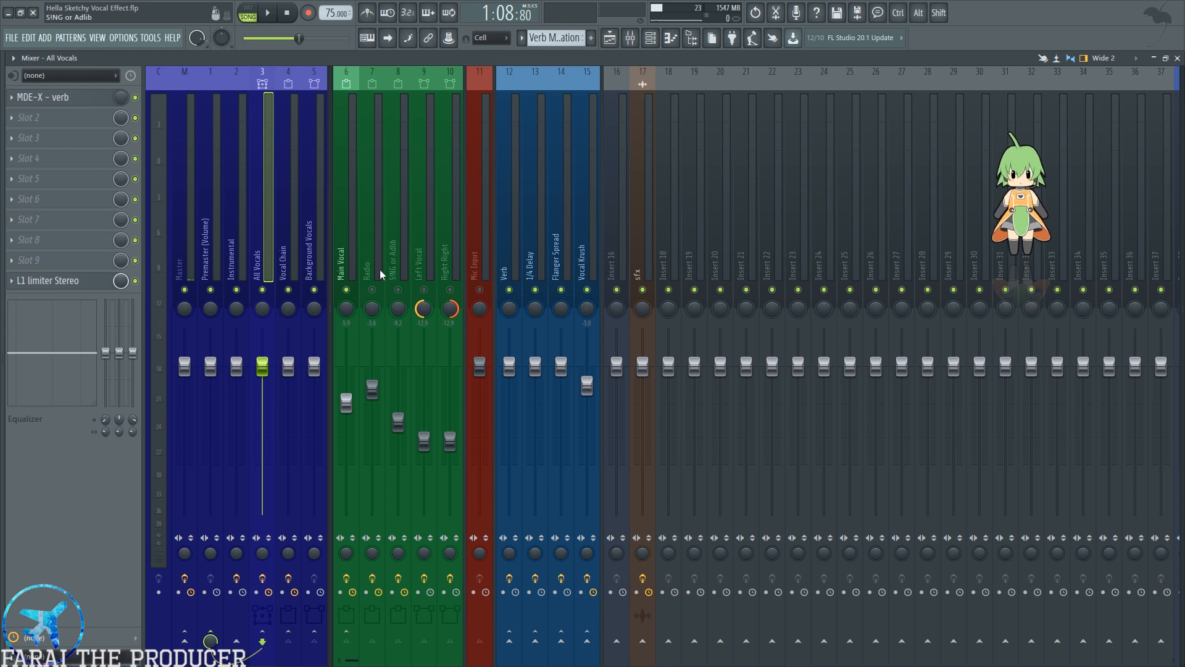
left_click(374, 165)
left_click(421, 213)
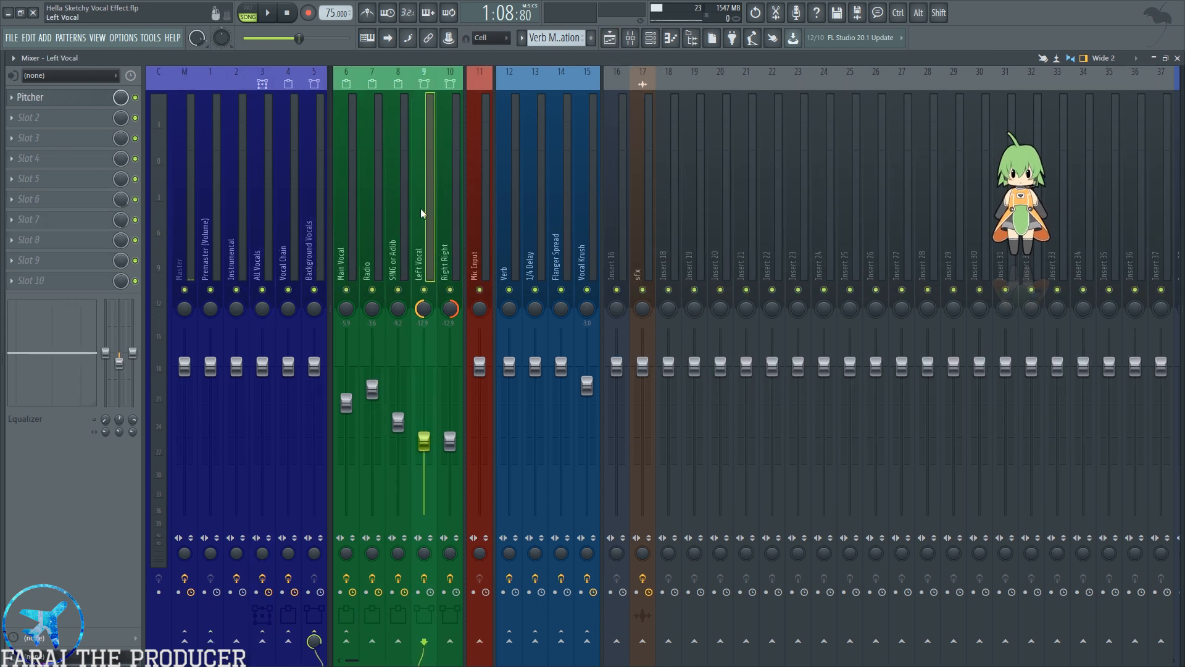
Solo the SING playlist track, play it from about bar 29 and look at the SING or Adlib mixer track's effects.
left_click(610, 39)
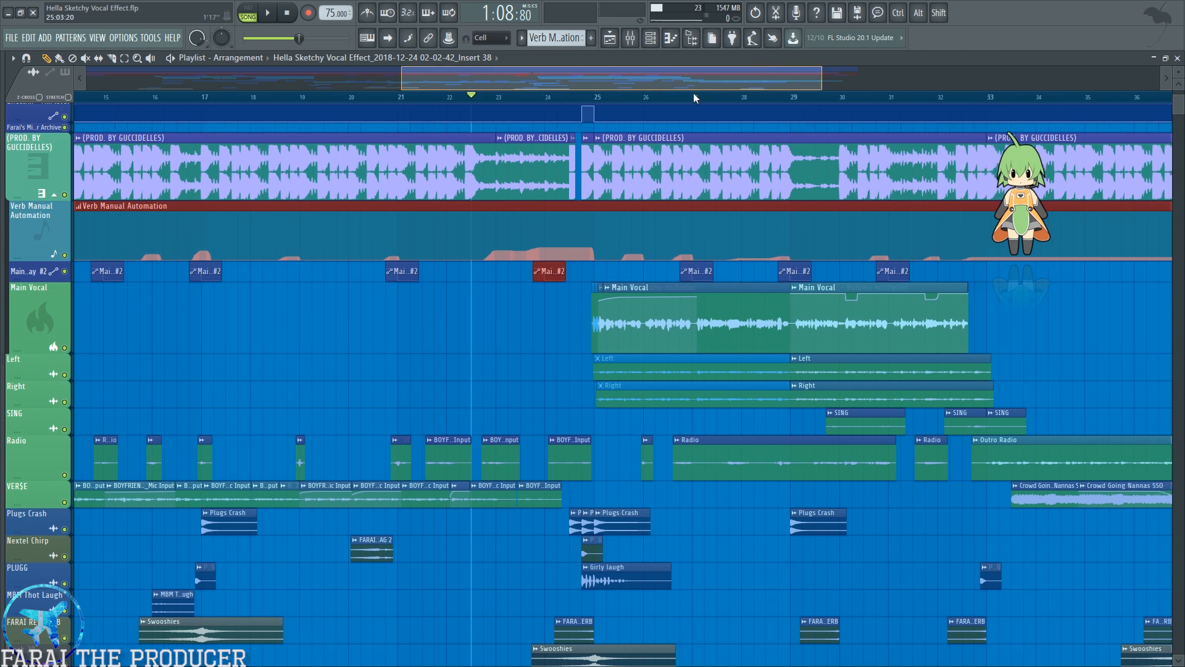
left_click(648, 97)
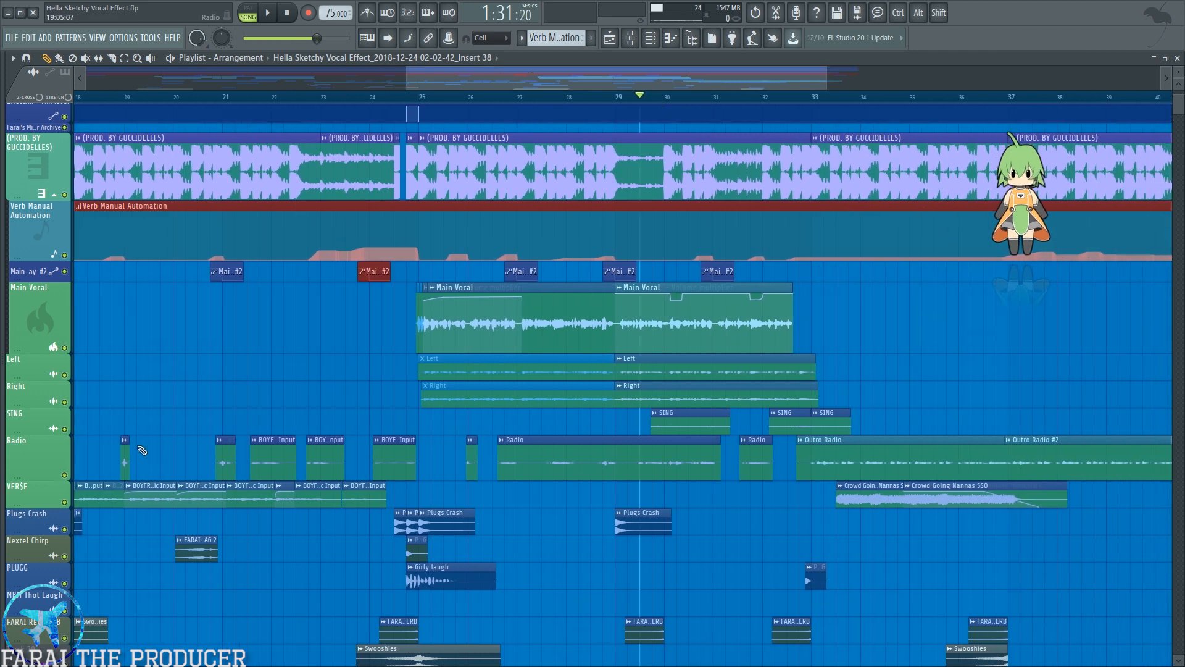
key("space")
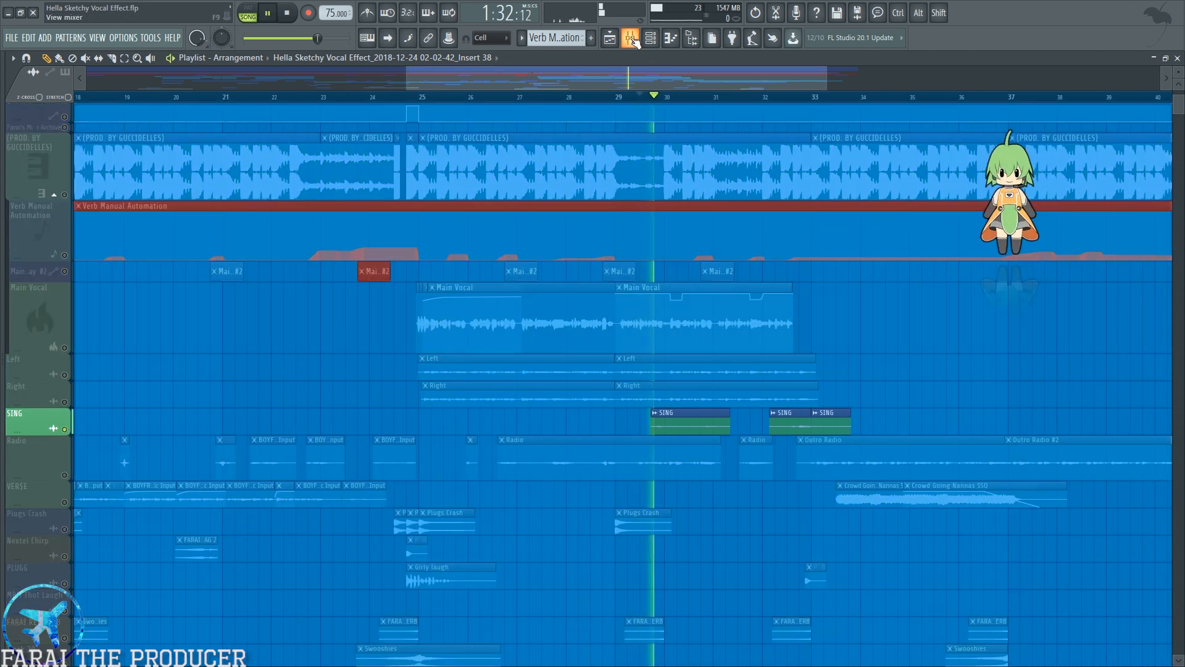
key("F9")
left_click(393, 148)
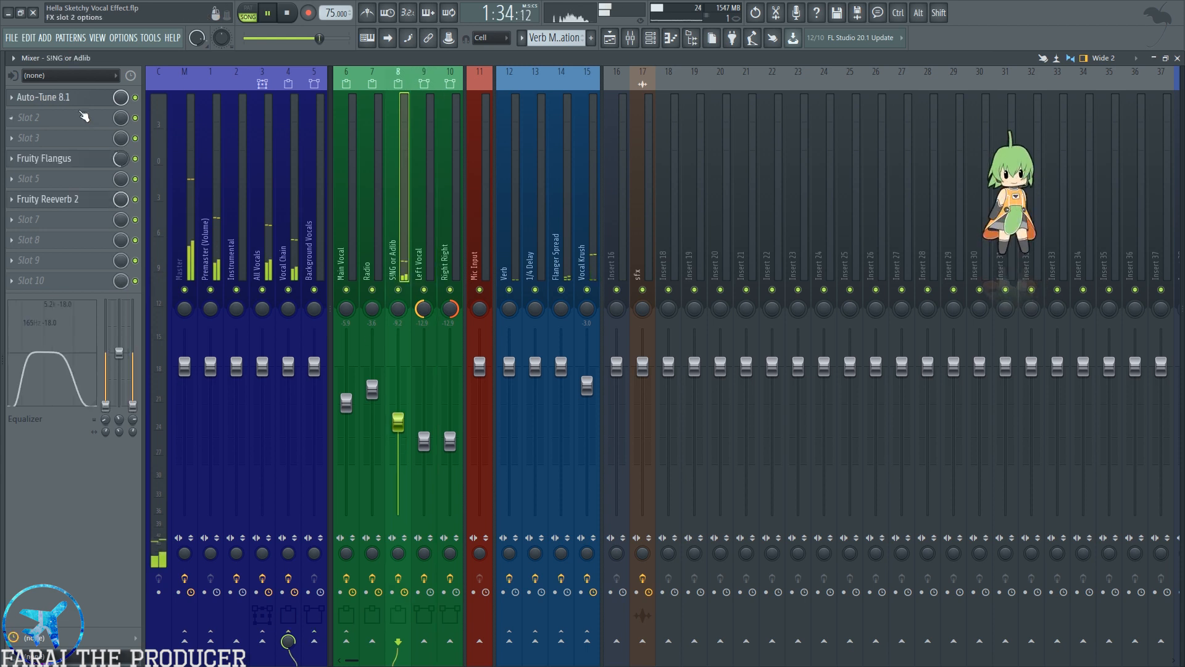
key("space")
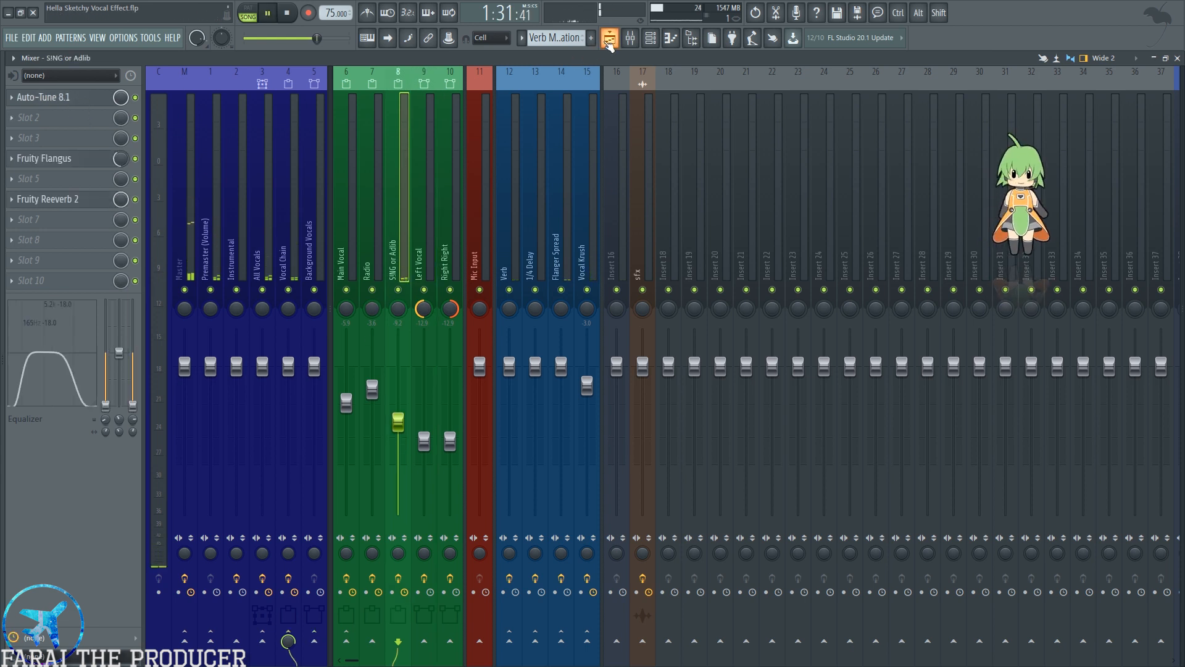
Enlarge the SING track in the playlist and play it soloed from about bar 32, stopping it again.
left_click(609, 39)
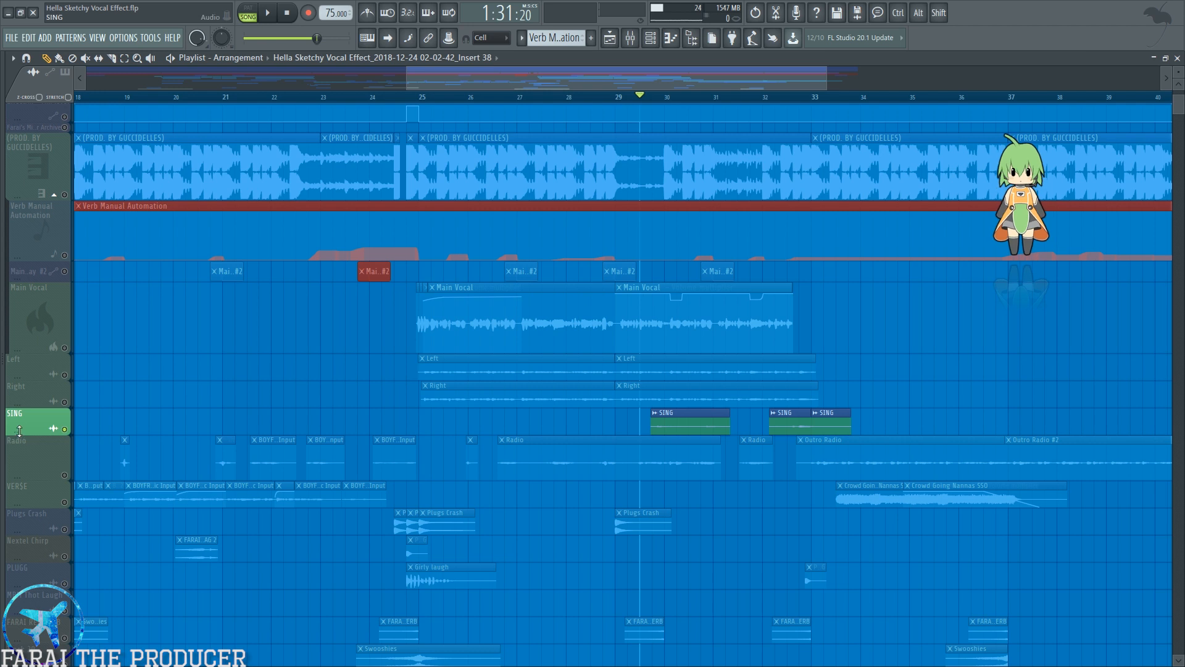
left_click_drag(19, 431, 21, 496)
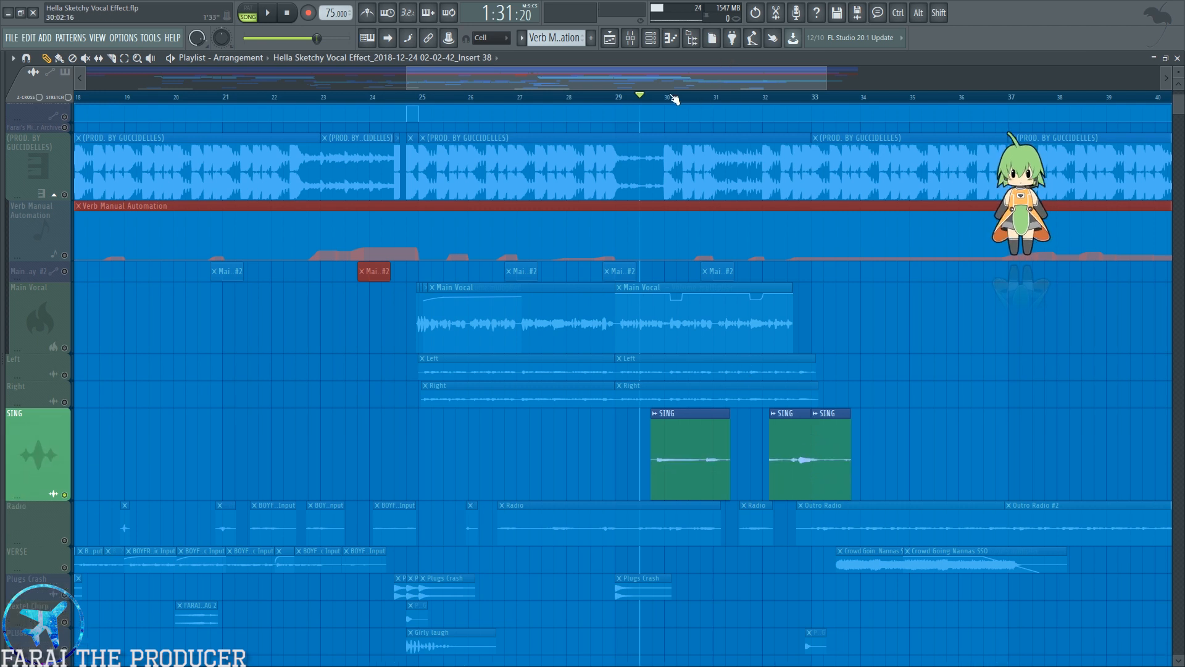
scroll(753, 102, "up", 4)
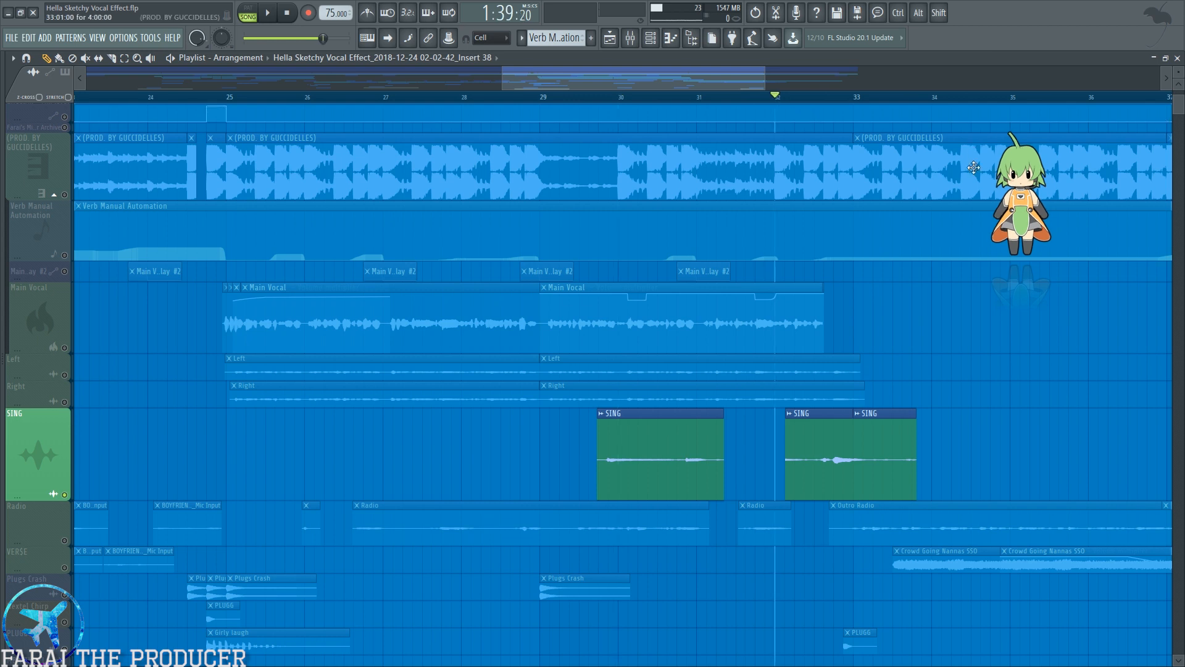
key("space")
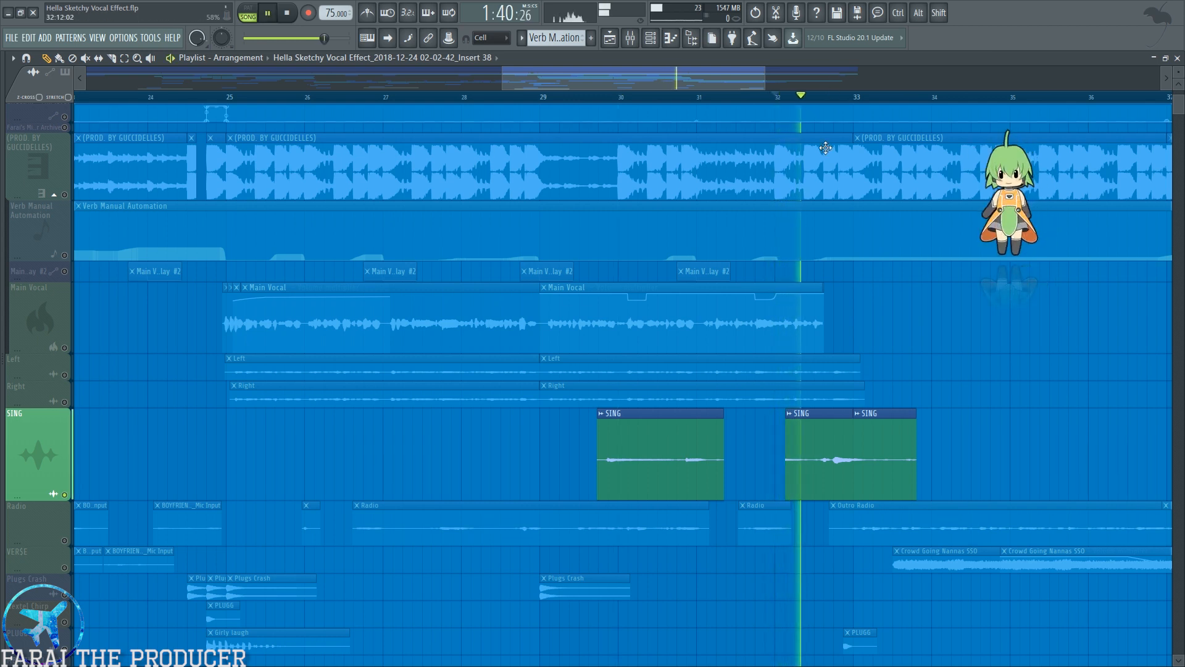
key("space")
Unmute all playlist tracks and play the whole mix from about bar 12 into the verse, stopping it again.
left_click(64, 347, "ctrl")
left_click(64, 347, "ctrl")
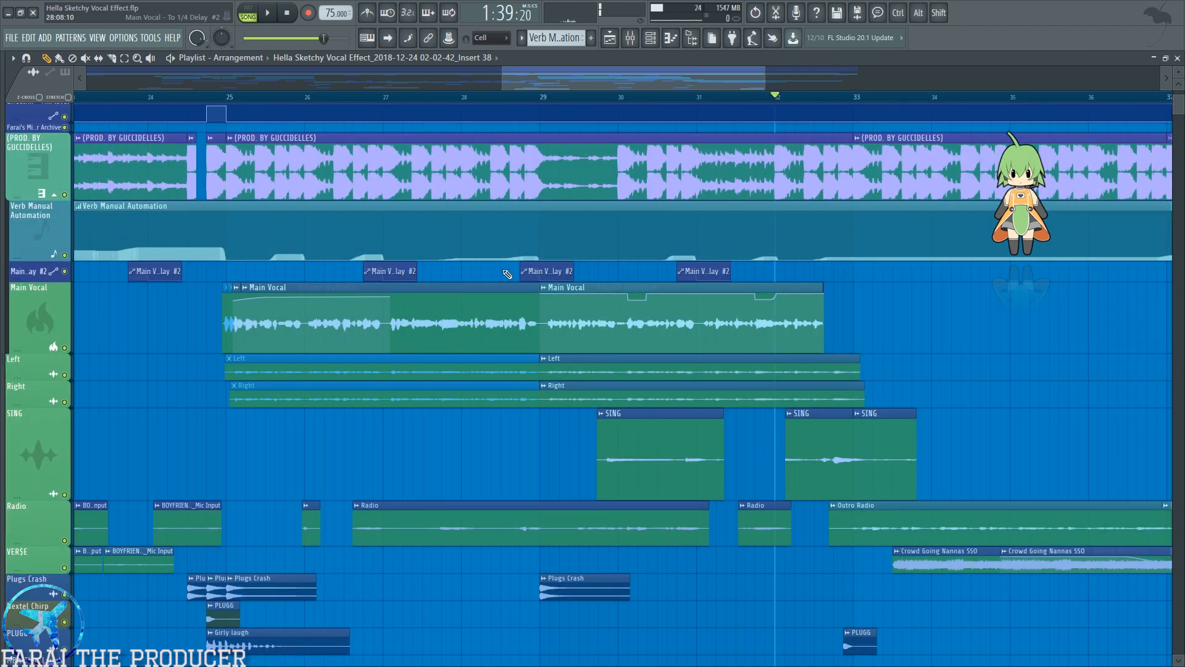
left_click_drag(641, 80, 350, 80)
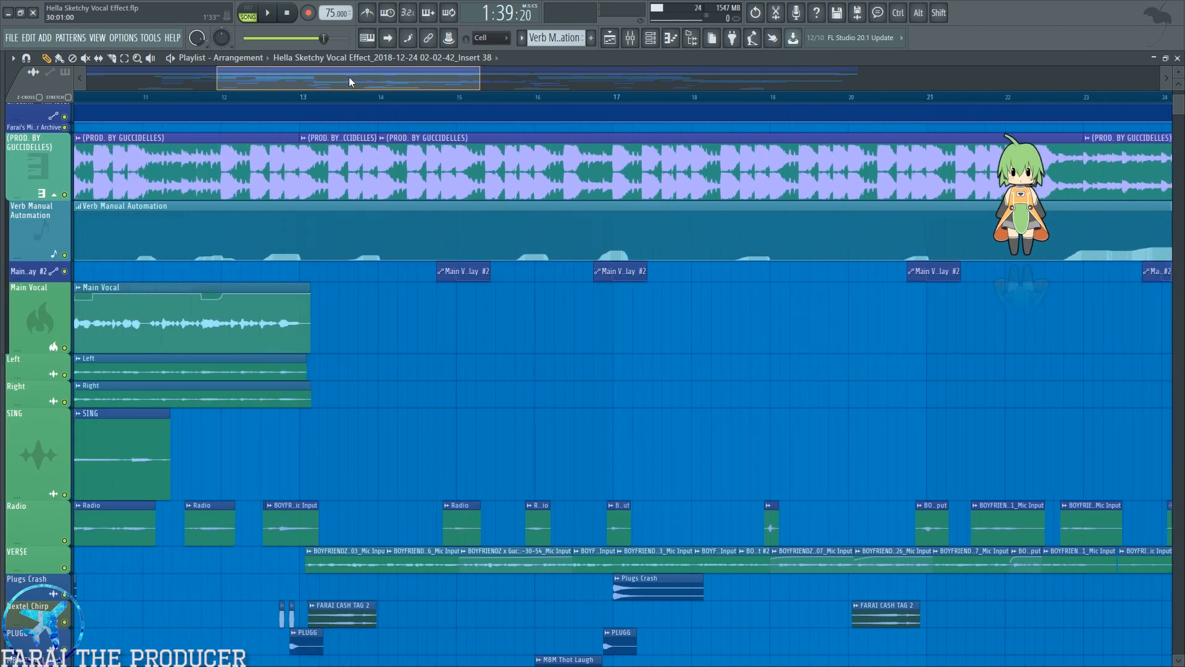
left_click(423, 100)
key("space")
scroll(457, 458, "up", 5, "ctrl")
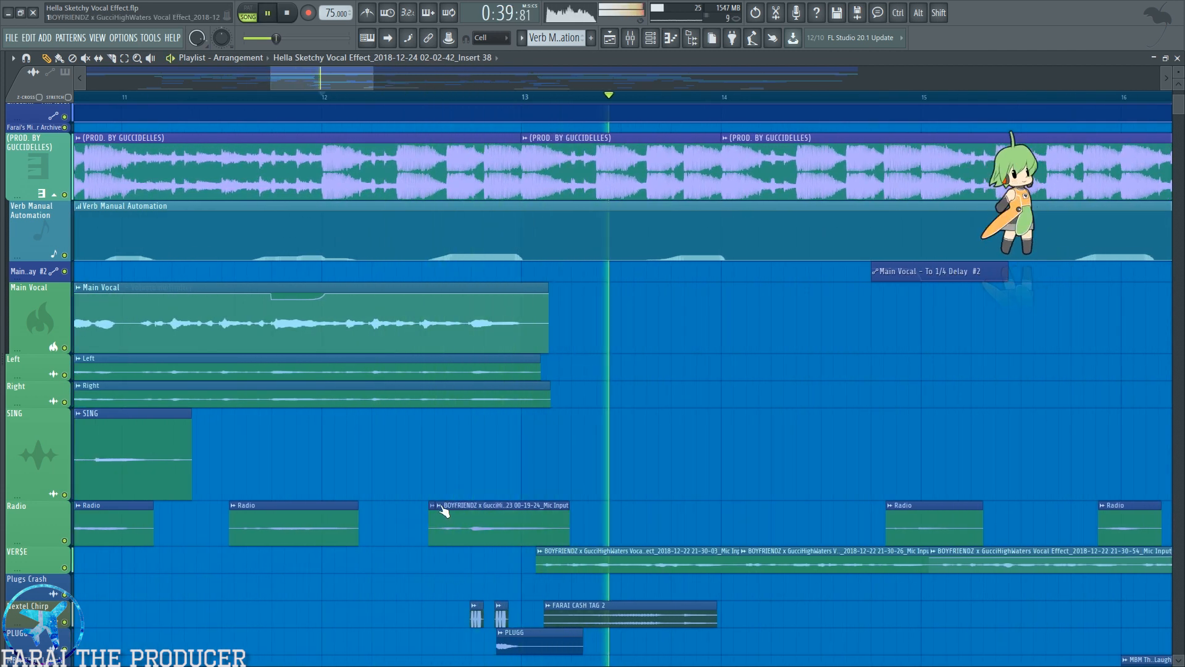
left_click_drag(510, 86, 640, 90)
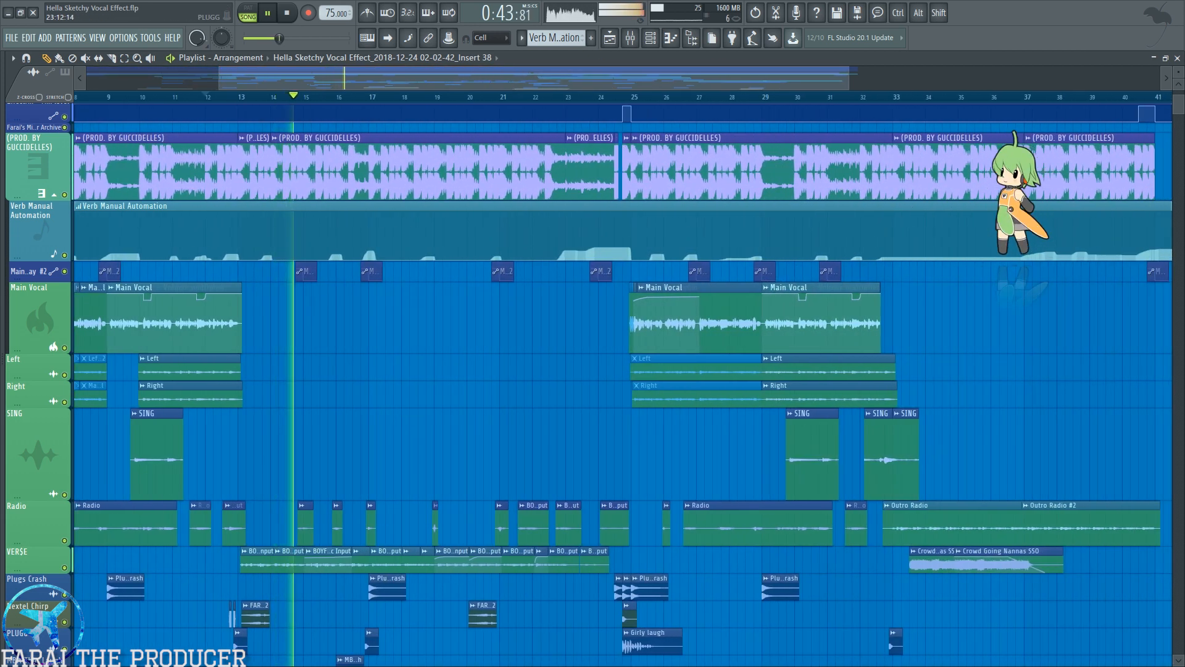
key("space")
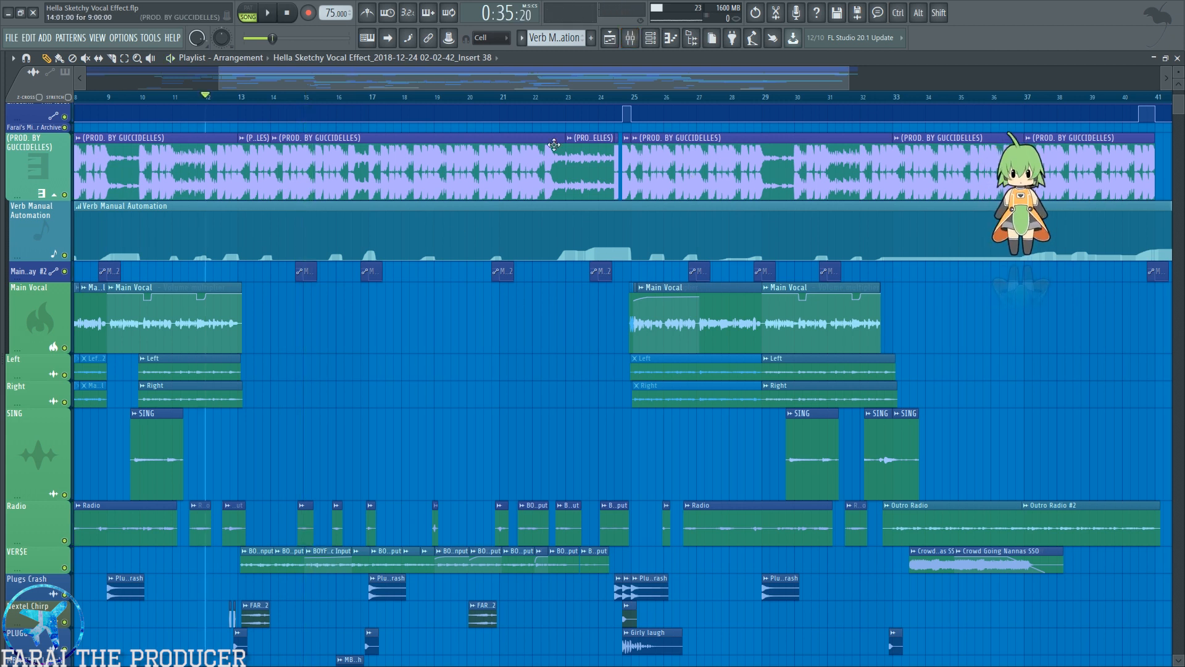
Select the Radio mixer track to look at its effect slots and return to the playlist.
left_click(156, 456)
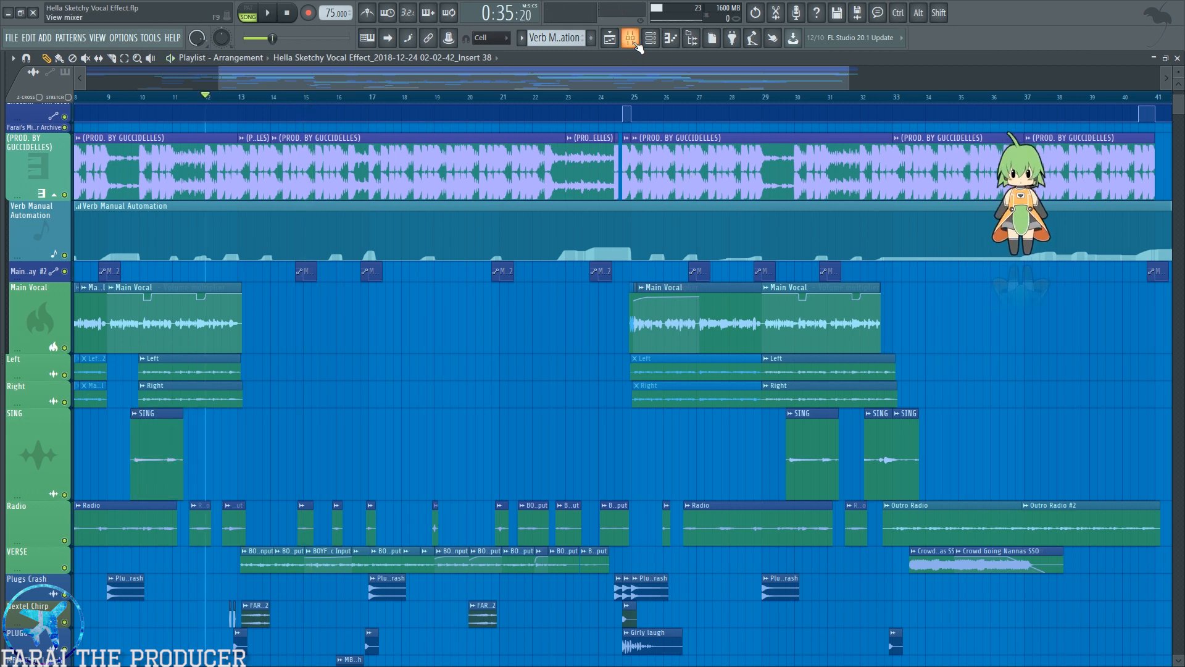
left_click(631, 39)
left_click(372, 219)
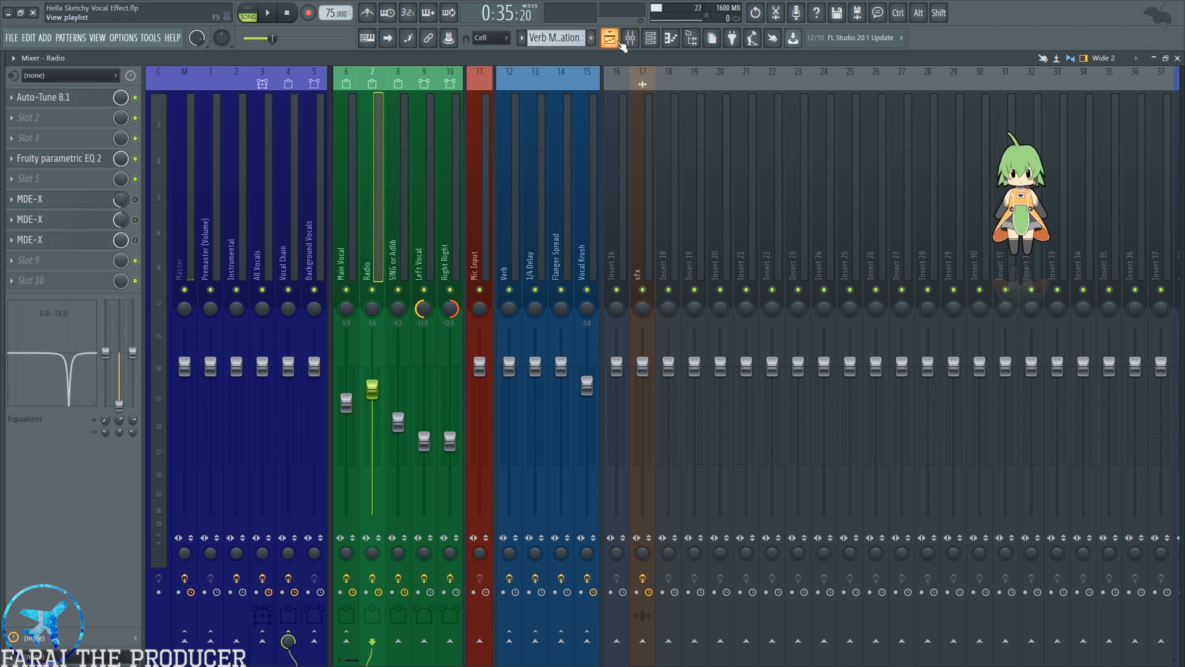
left_click(615, 41)
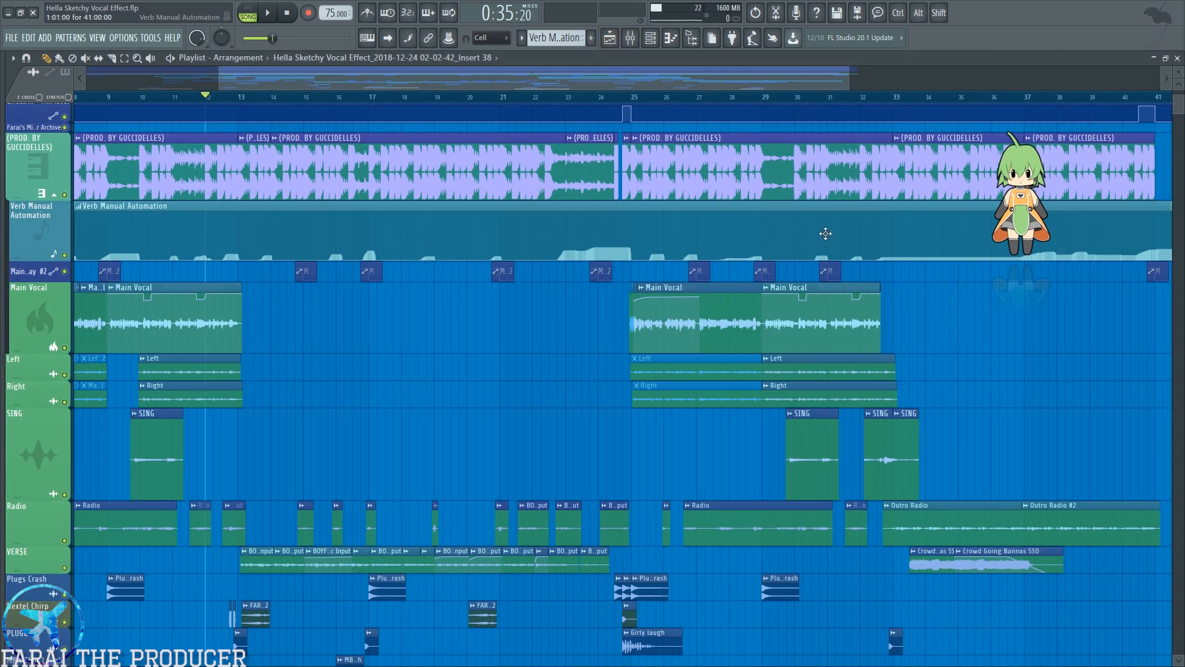
Solo the Radio playlist track and play it from about bar 26.
left_click(685, 92)
key("space")
right_click(65, 540)
key("space")
key("space")
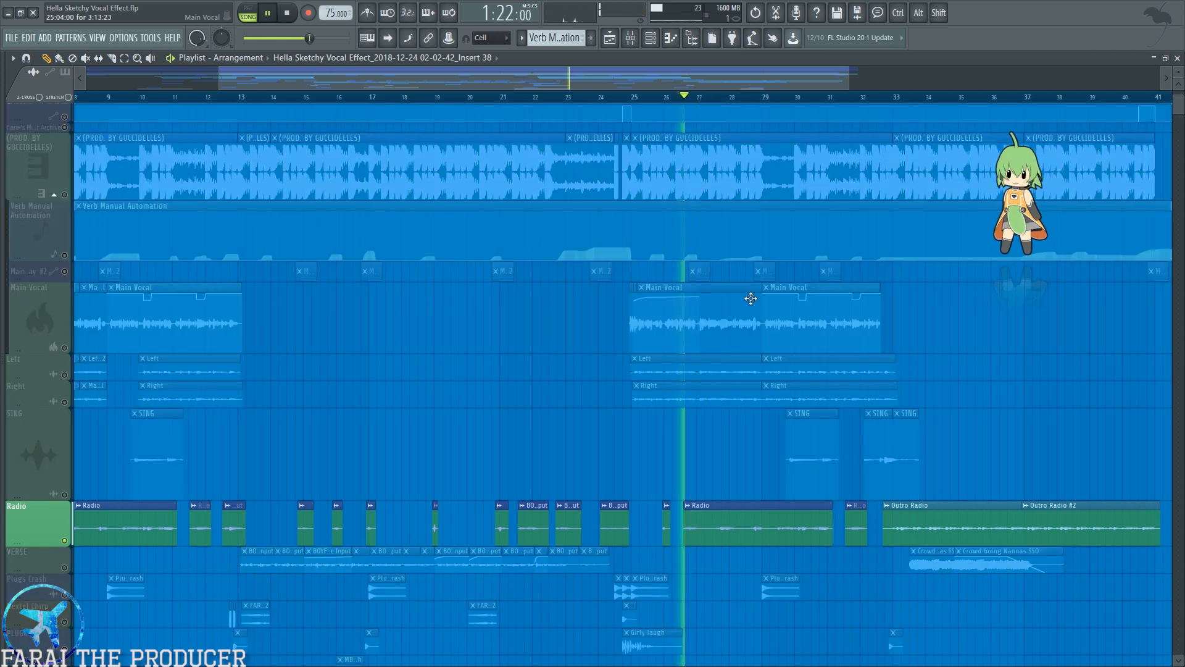
Inspect the Fruity parametric EQ 2 curve on the Radio mixer track and close the effect.
left_click(630, 45)
left_click(104, 164)
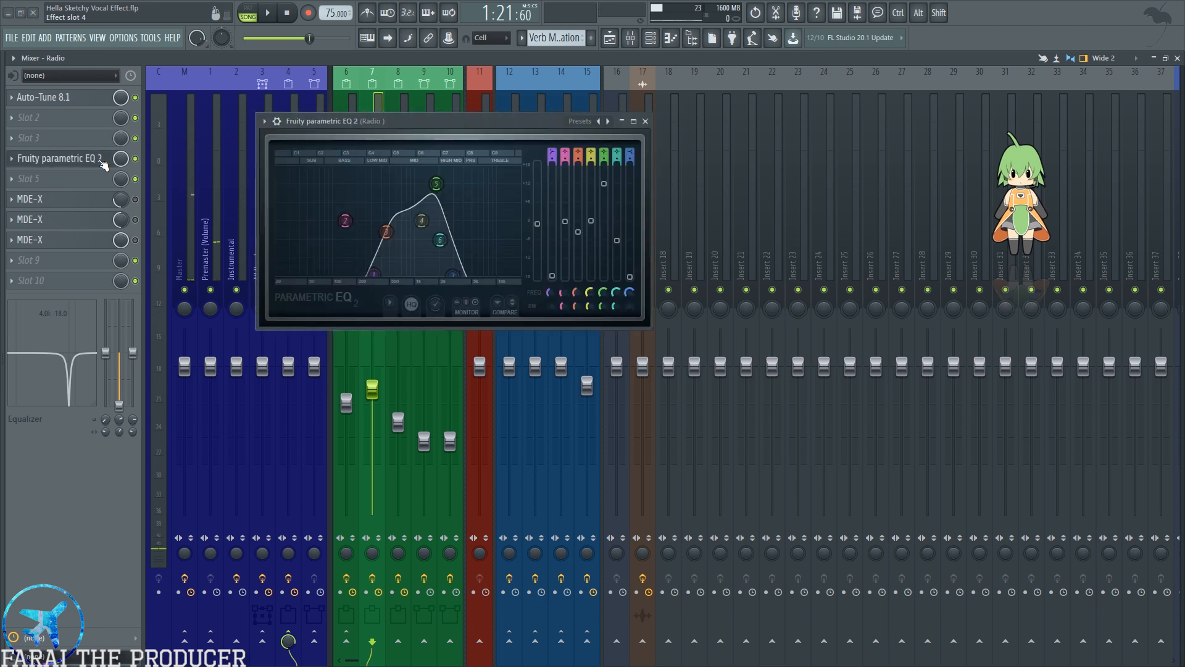
left_click(104, 164)
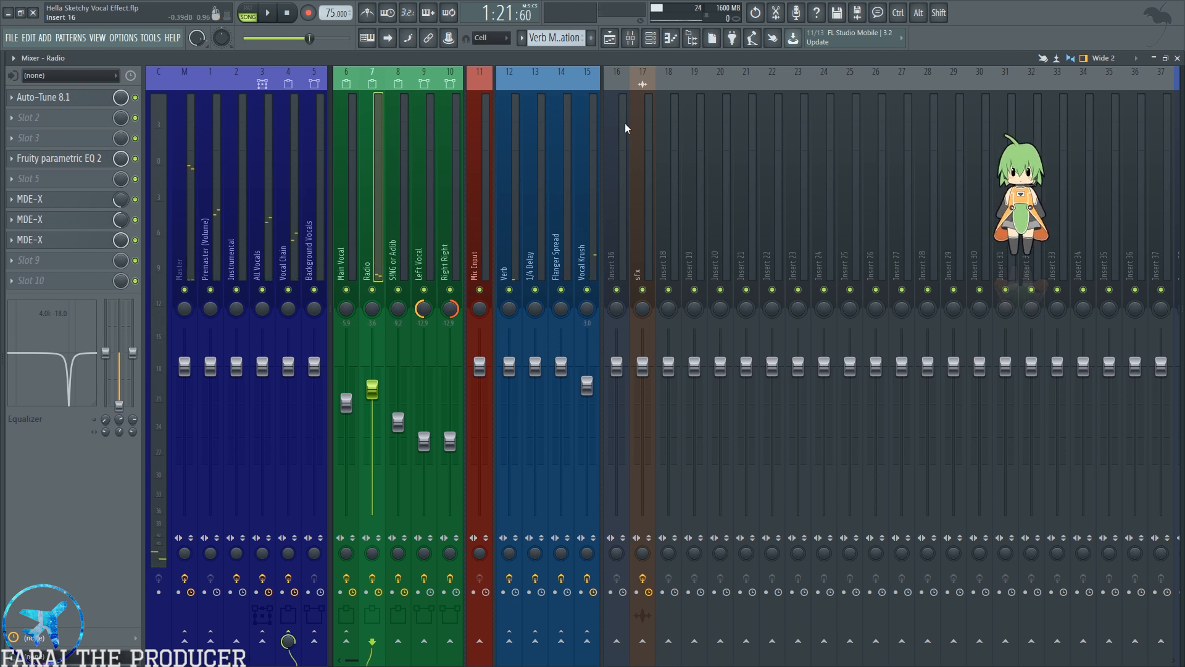
Look through the effects on the Verb, 1/4 Delay and Flanger Spread send tracks.
left_click(510, 207)
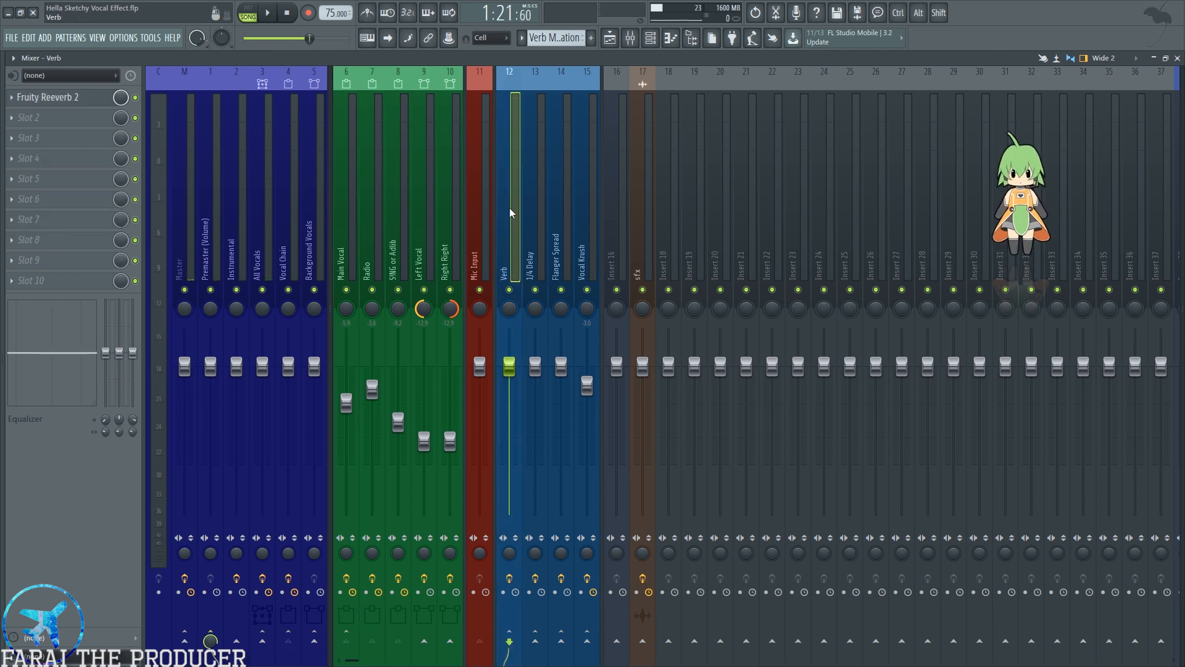
left_click(538, 208)
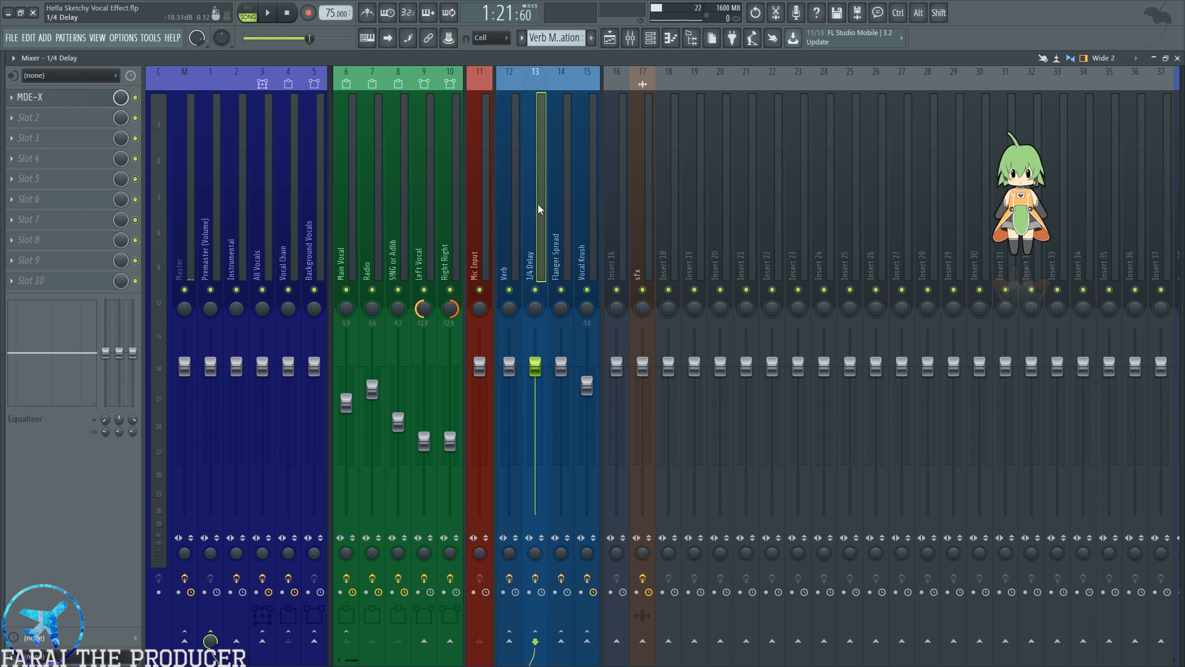
left_click(554, 214)
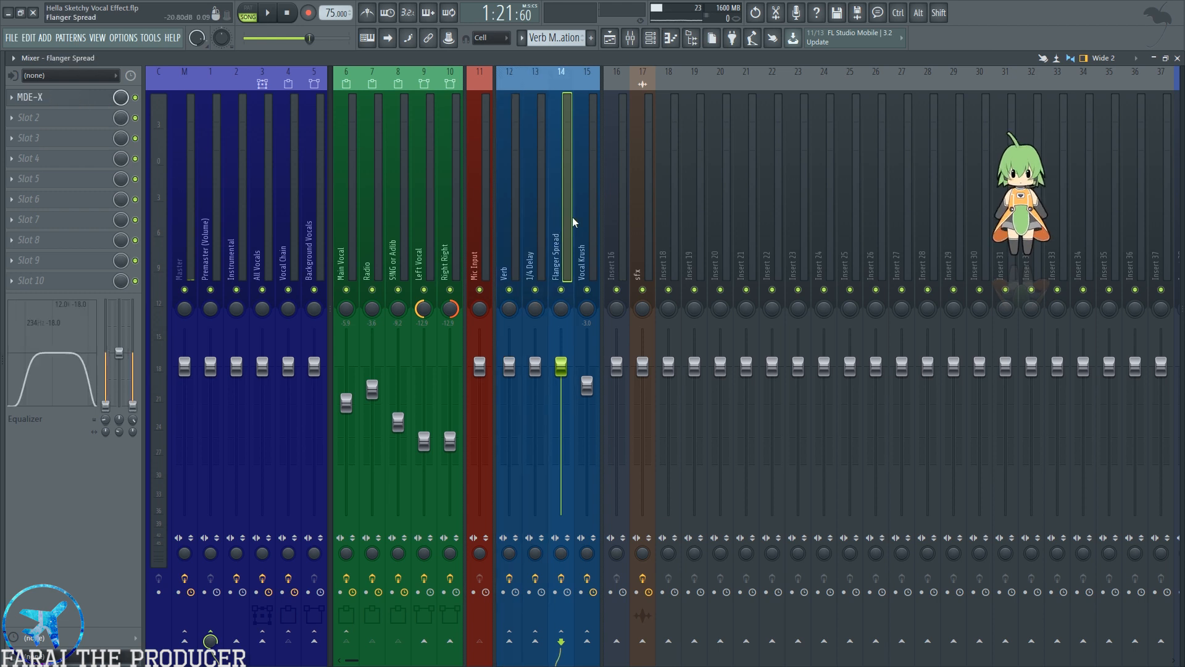
Inspect the Classic Compressor and Fruity Limiter settings on the Vocal Krush track and close both effects.
left_click(583, 218)
left_click(52, 98)
left_click(44, 117)
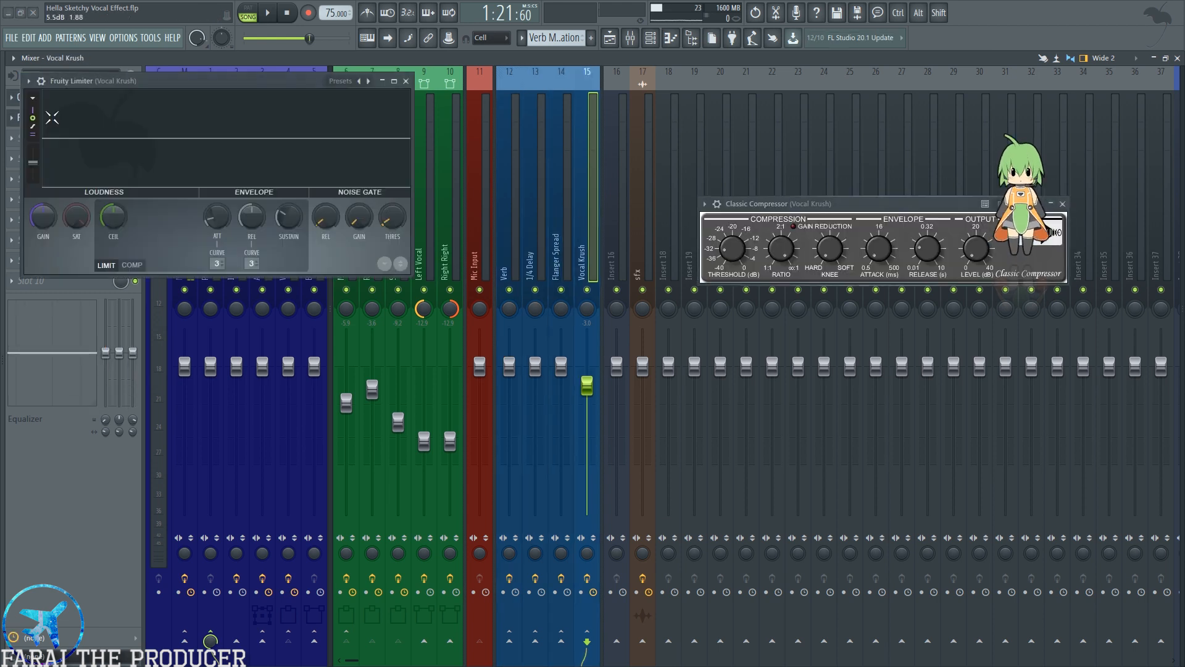
left_click_drag(741, 204, 427, 322)
left_click(754, 322)
left_click(406, 82)
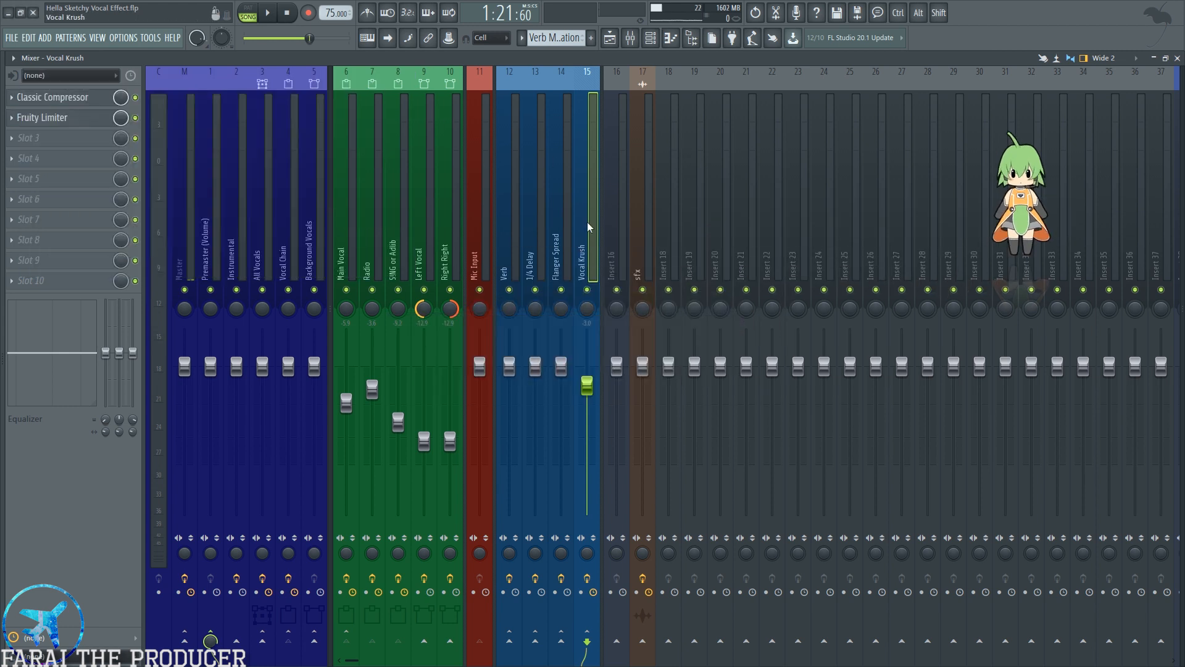
Look at the Vocal Chain track's effects, and inspect and close the -10db EQ on the Instrumental track.
left_click(284, 239)
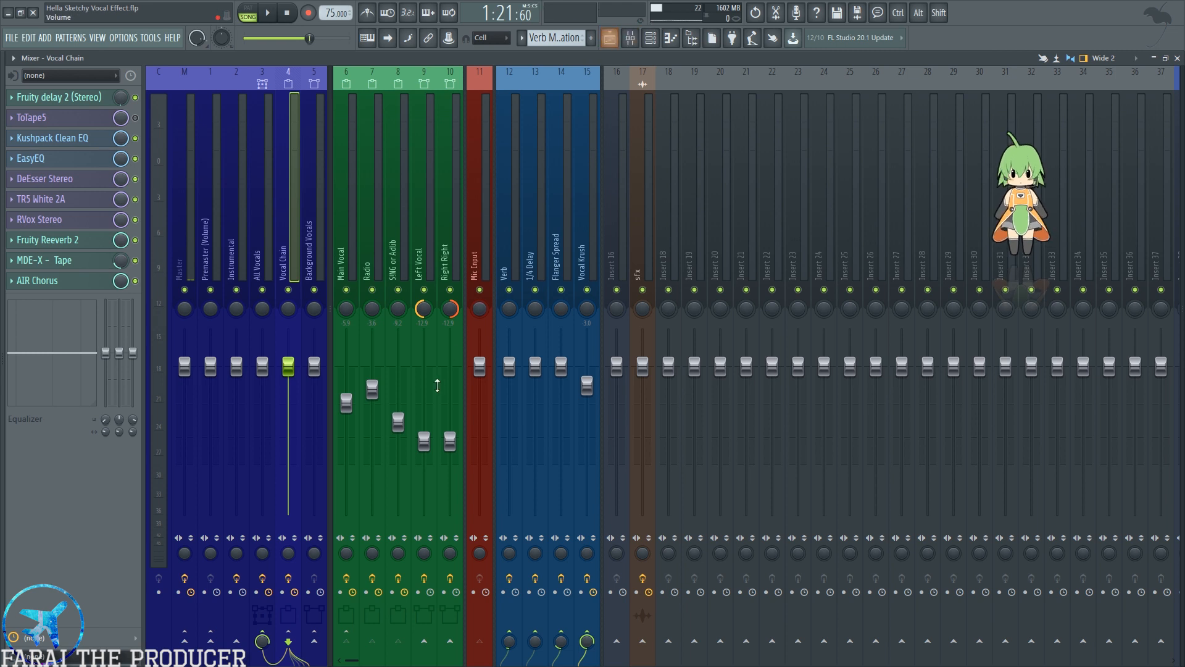
left_click(247, 230)
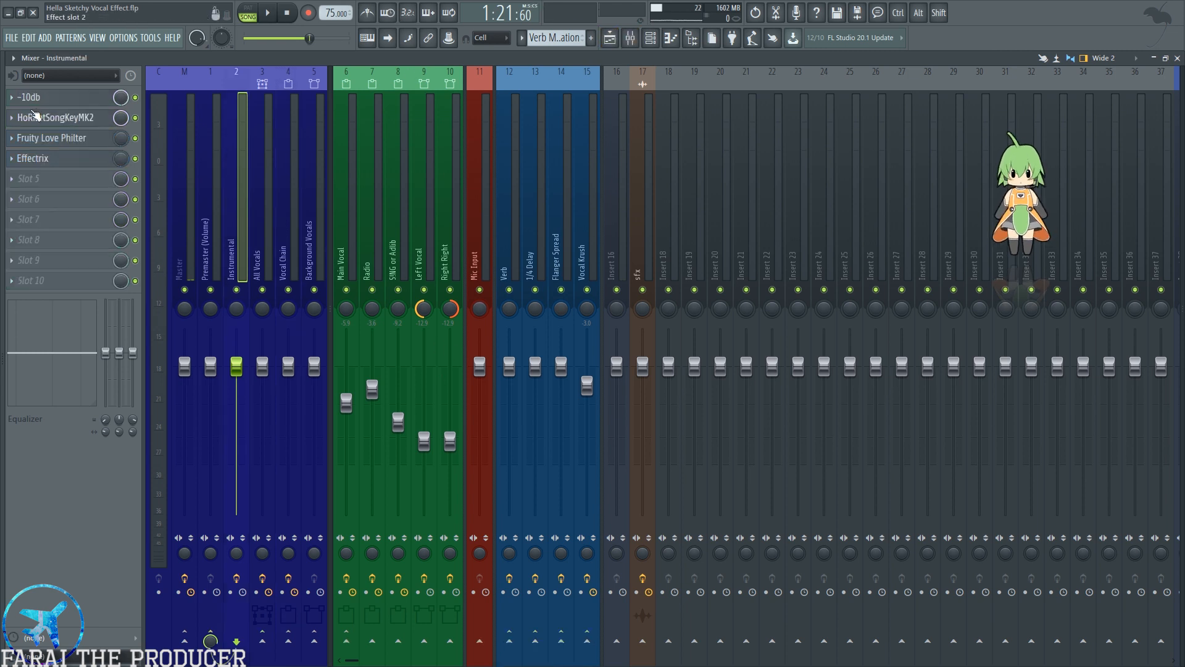
left_click(34, 98)
left_click_drag(301, 346, 543, 304)
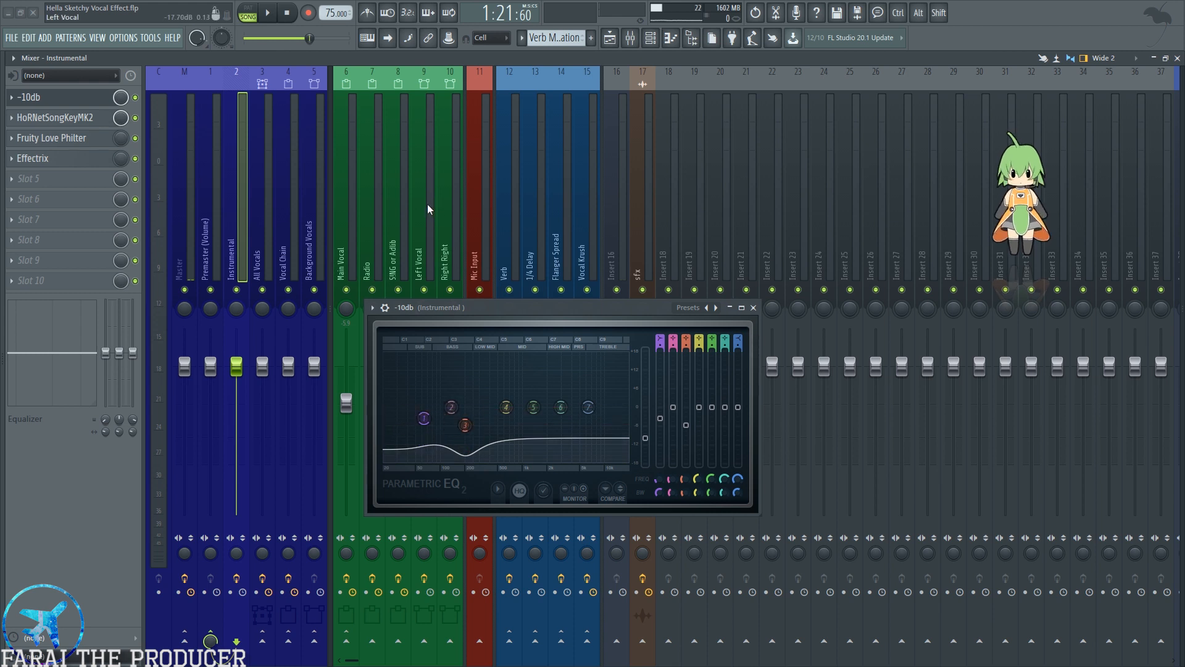
left_click(754, 308)
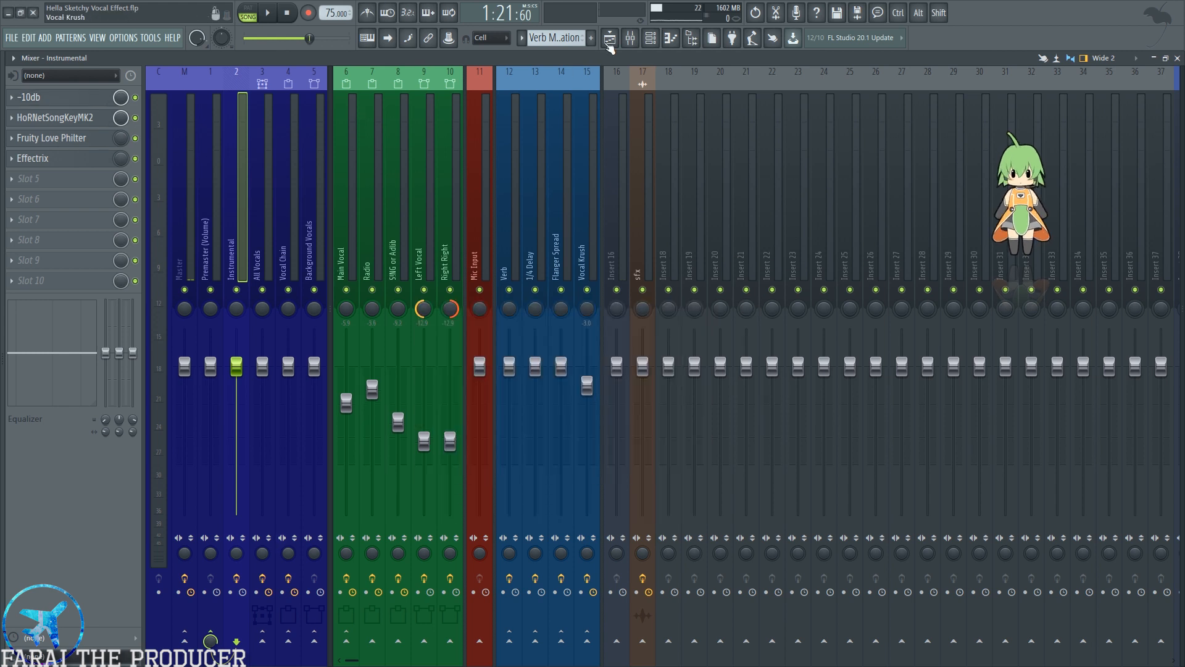
Unmute all playlist tracks, view the entire arrangement and bring the mixer back up.
left_click(609, 38)
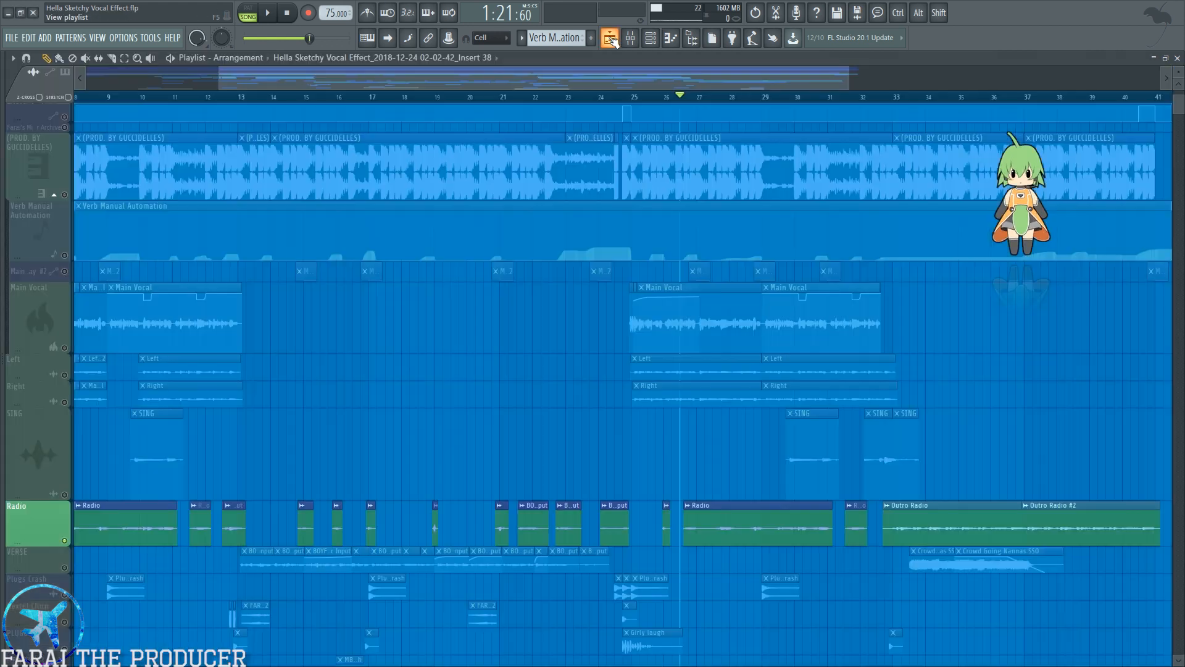
right_click(68, 196)
right_click(67, 196)
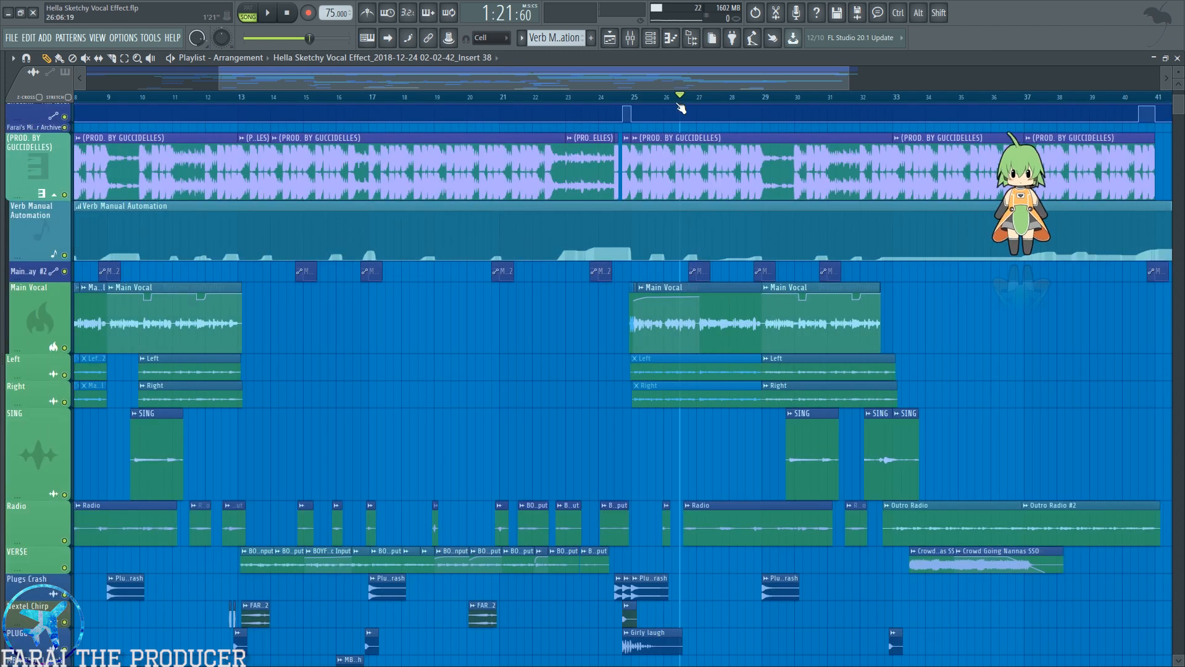
scroll(680, 108, "down", 3)
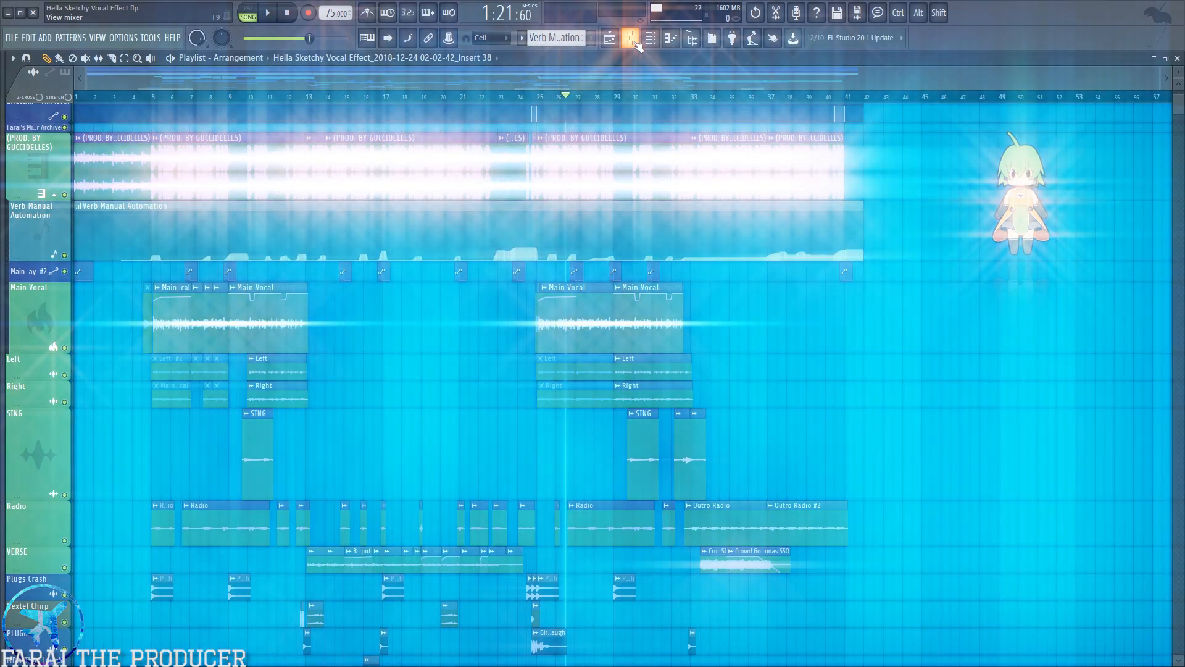
left_click(632, 39)
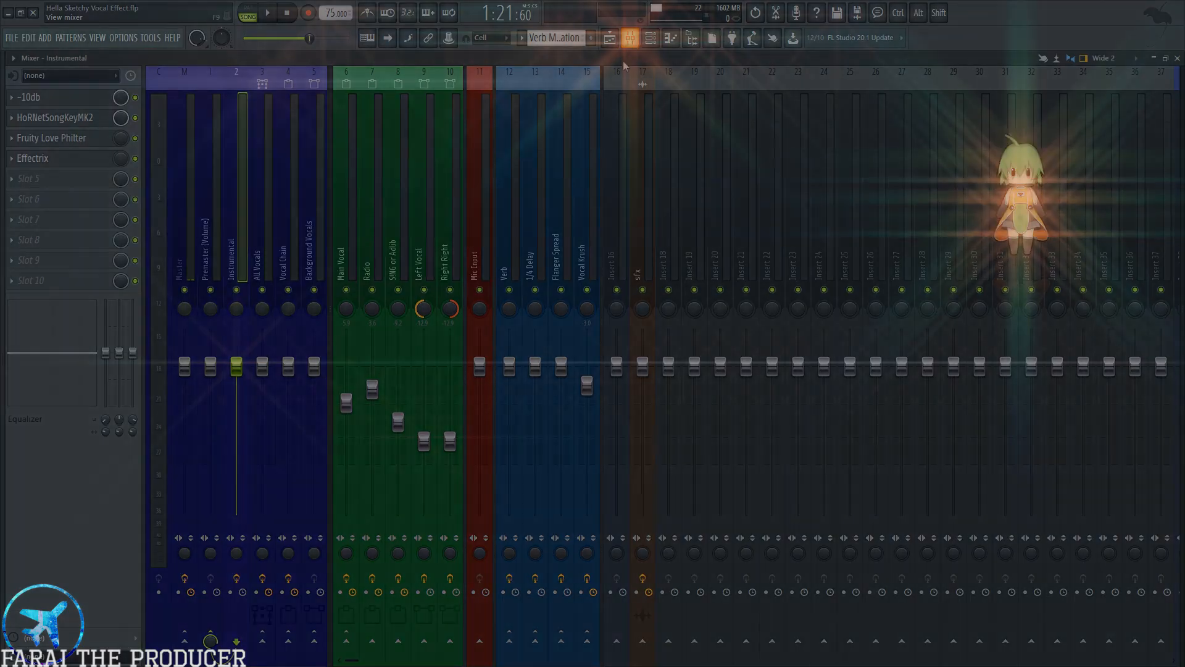